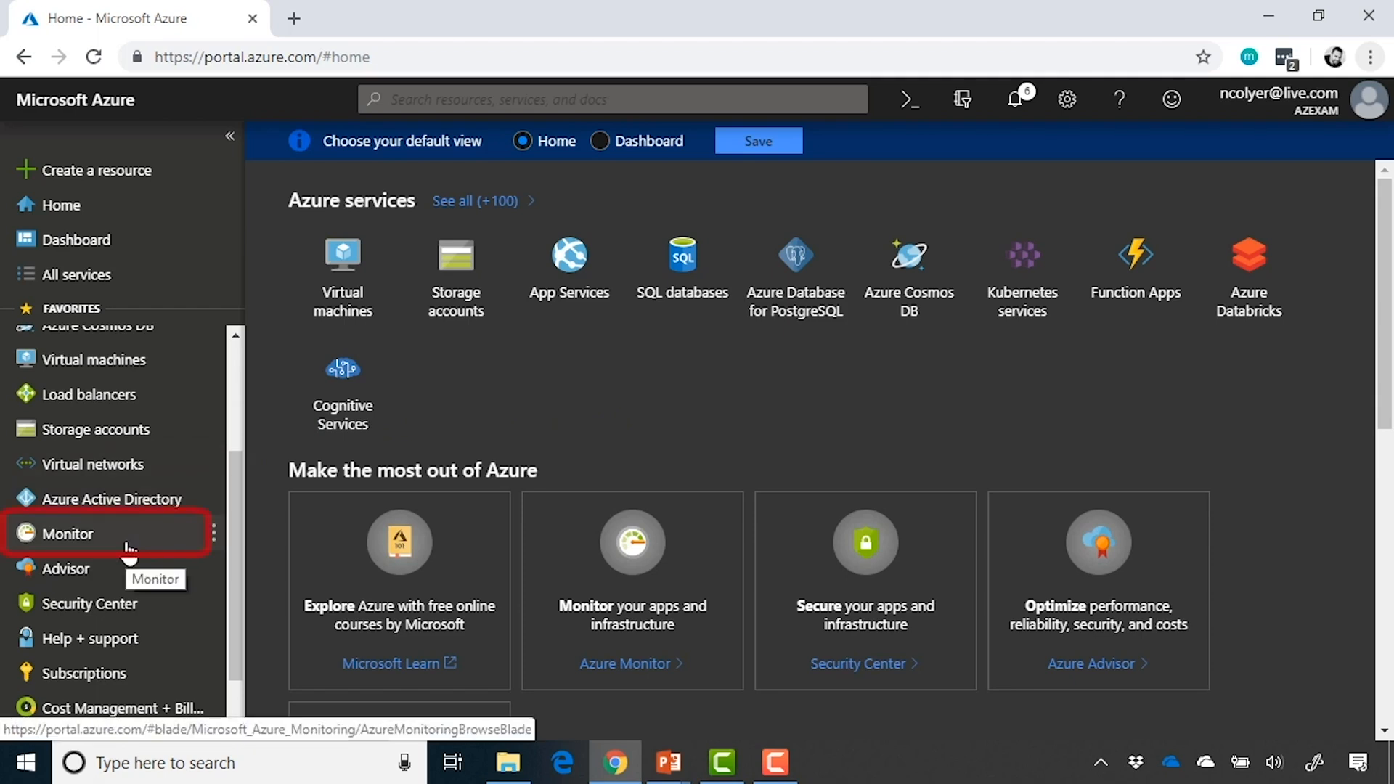
Find the Monitor service among all services by searching for "monitor", and look over its Get started overview
left_click(159, 274)
type("monitor")
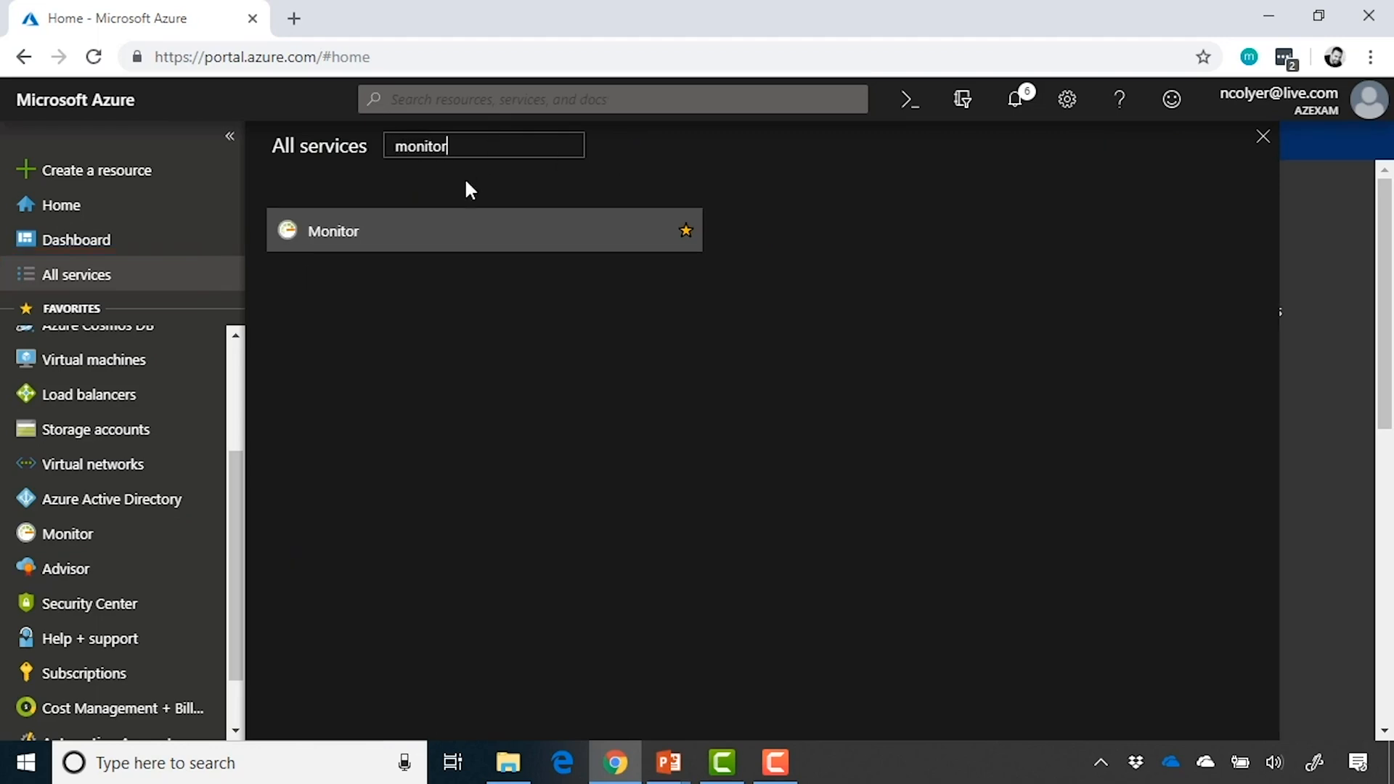
left_click(377, 250)
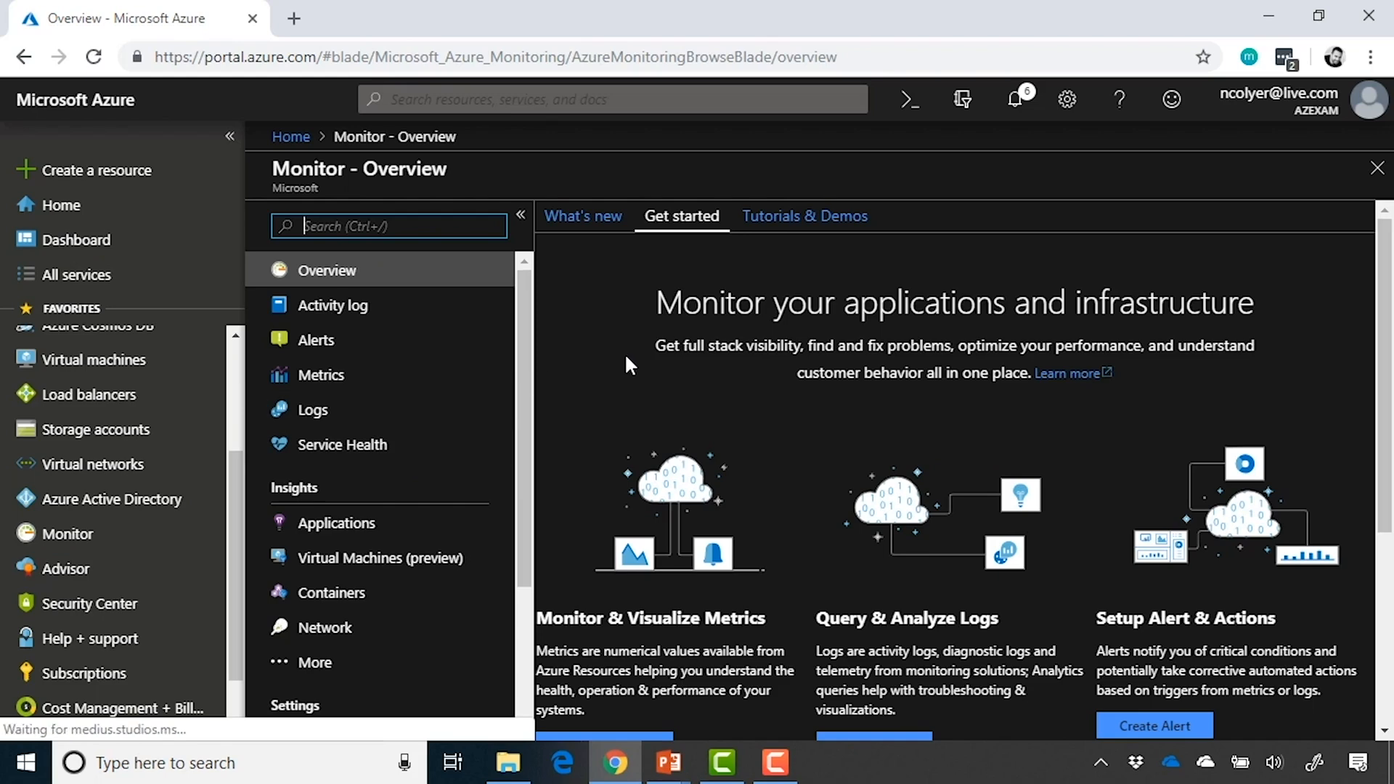
scroll(678, 389, "down", 2)
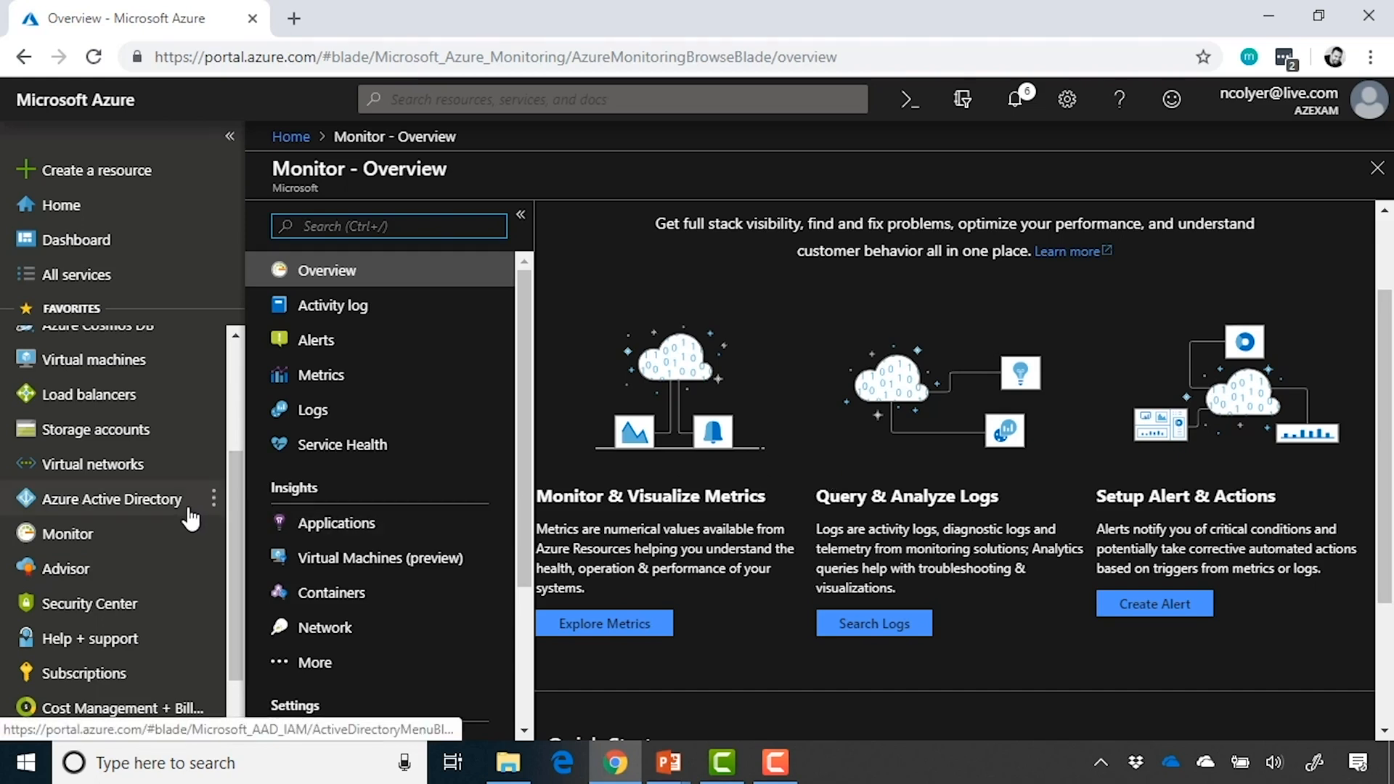
Open the vm01 virtual machine and examine the monitoring options offered for it, including Alerts and Metrics
left_click(130, 363)
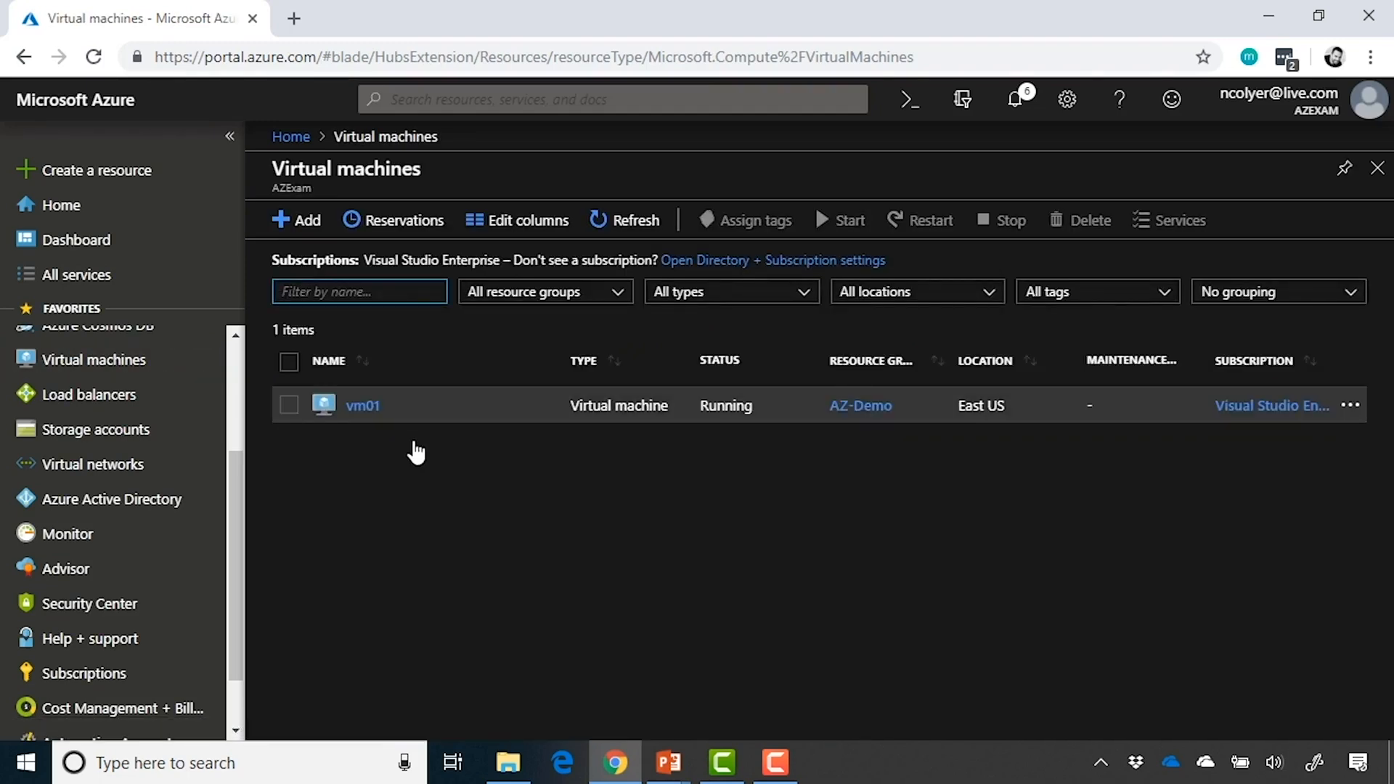
left_click(373, 413)
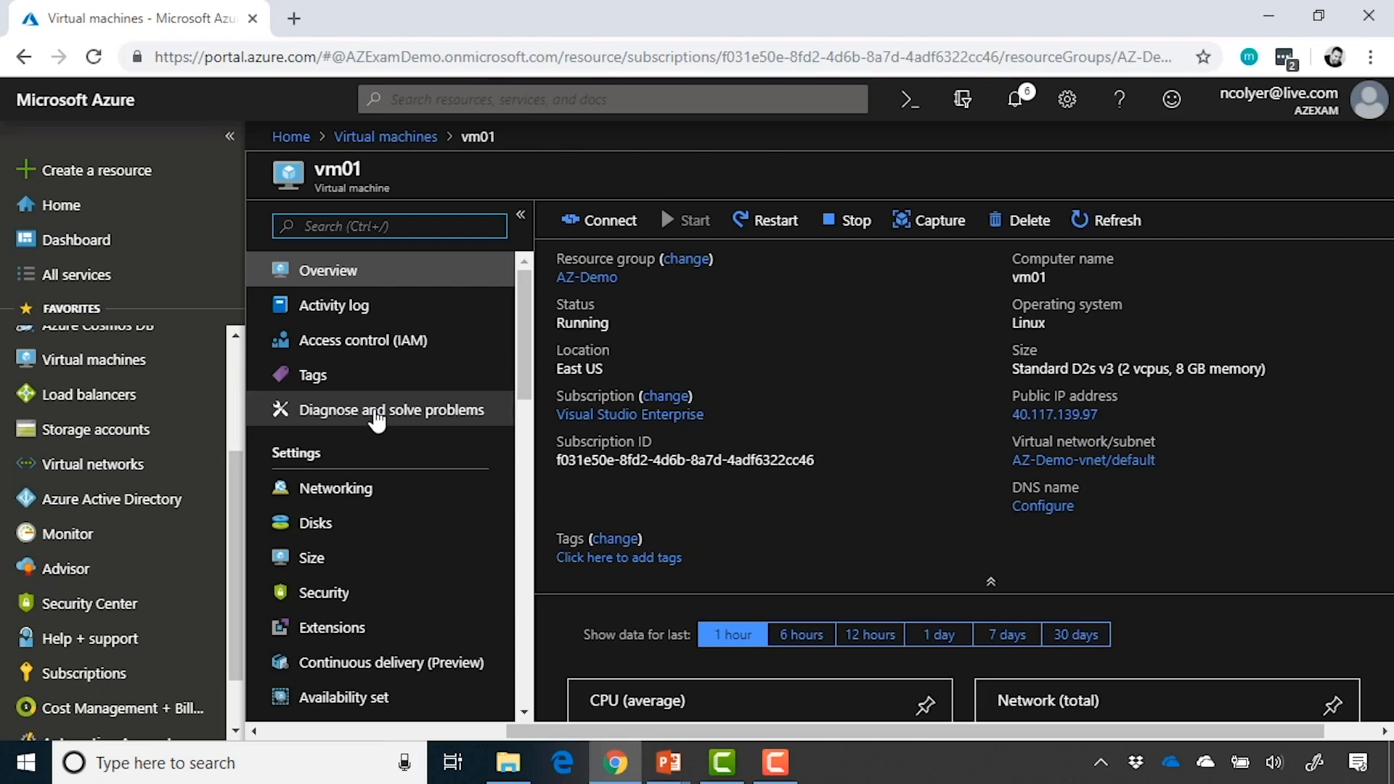
scroll(376, 419, "down", 2)
scroll(376, 420, "down", 7)
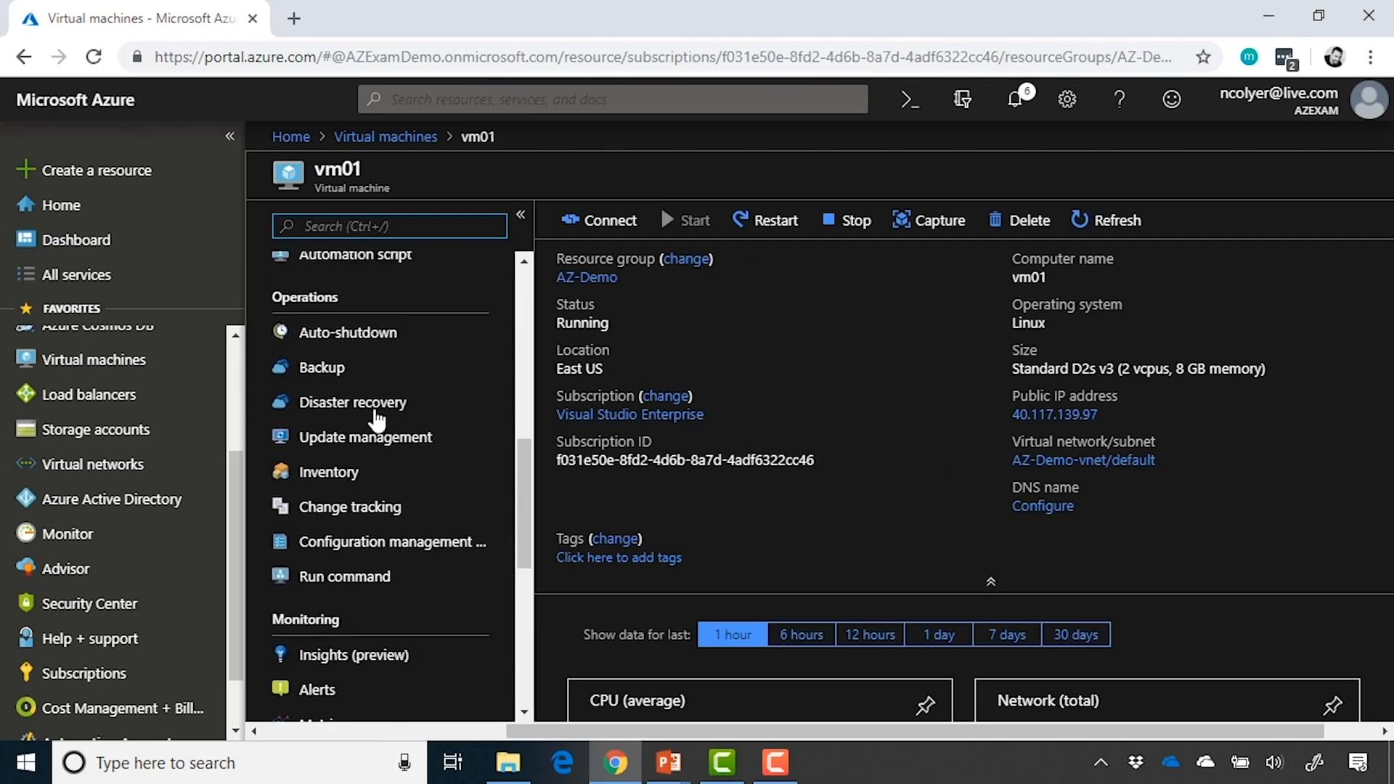
scroll(376, 419, "down", 2)
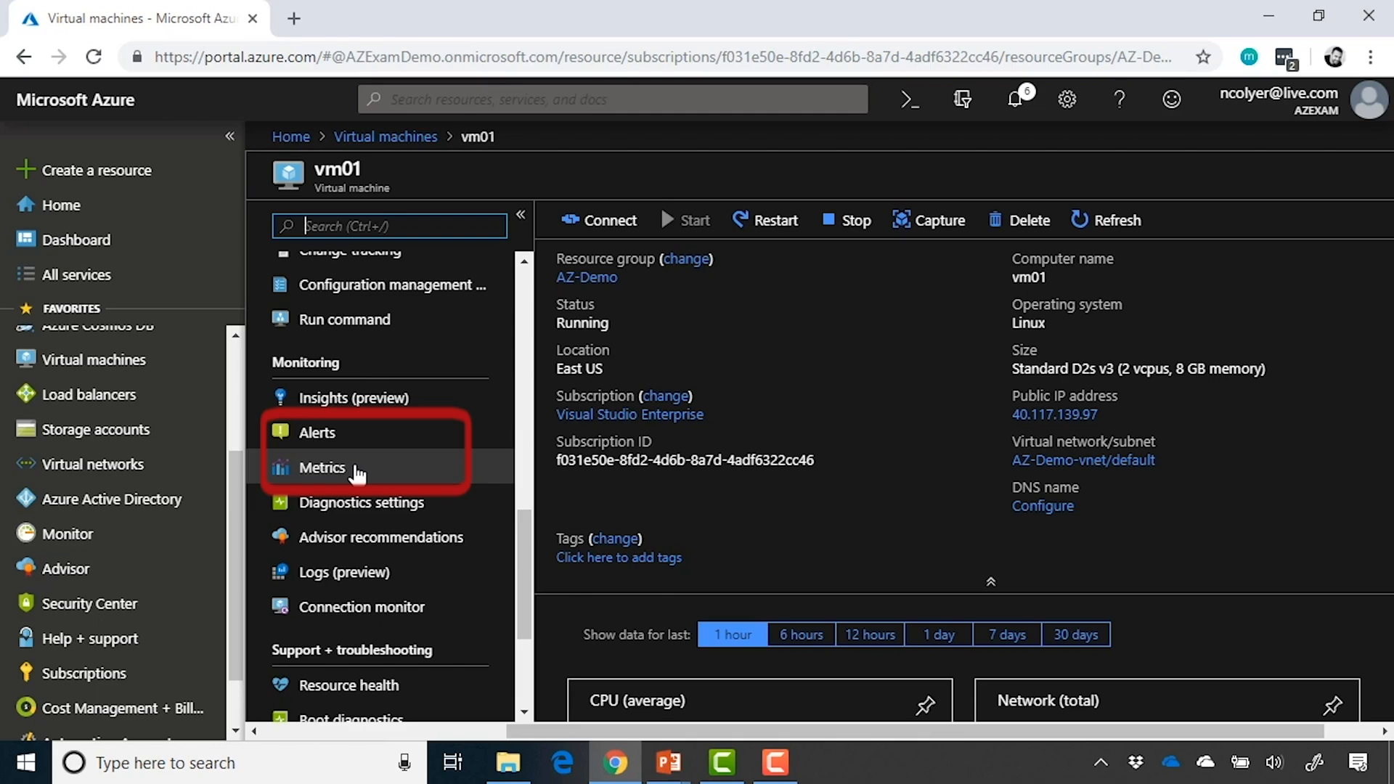
Return to Azure Monitor and open the metrics explorer from its overview page
left_click(140, 544)
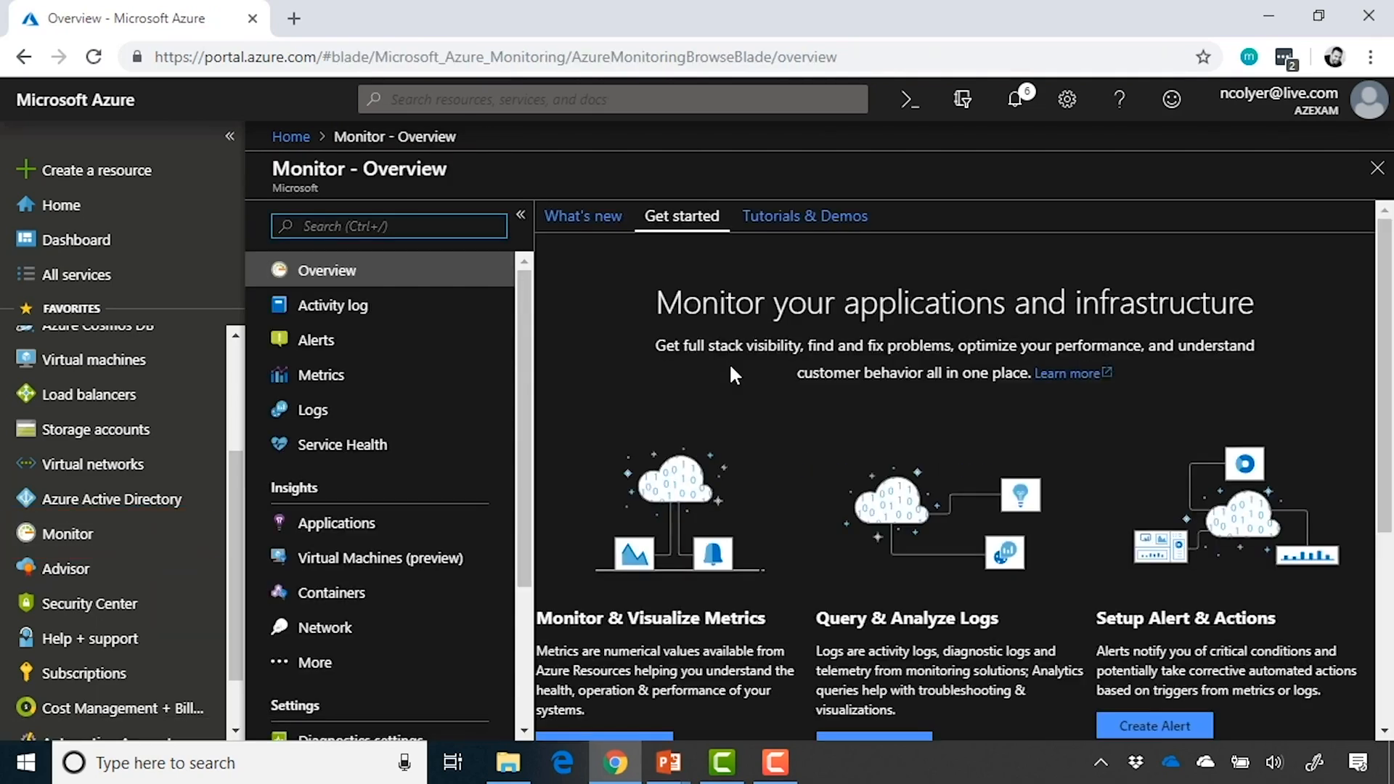
scroll(732, 374, "down", 2)
left_click(626, 645)
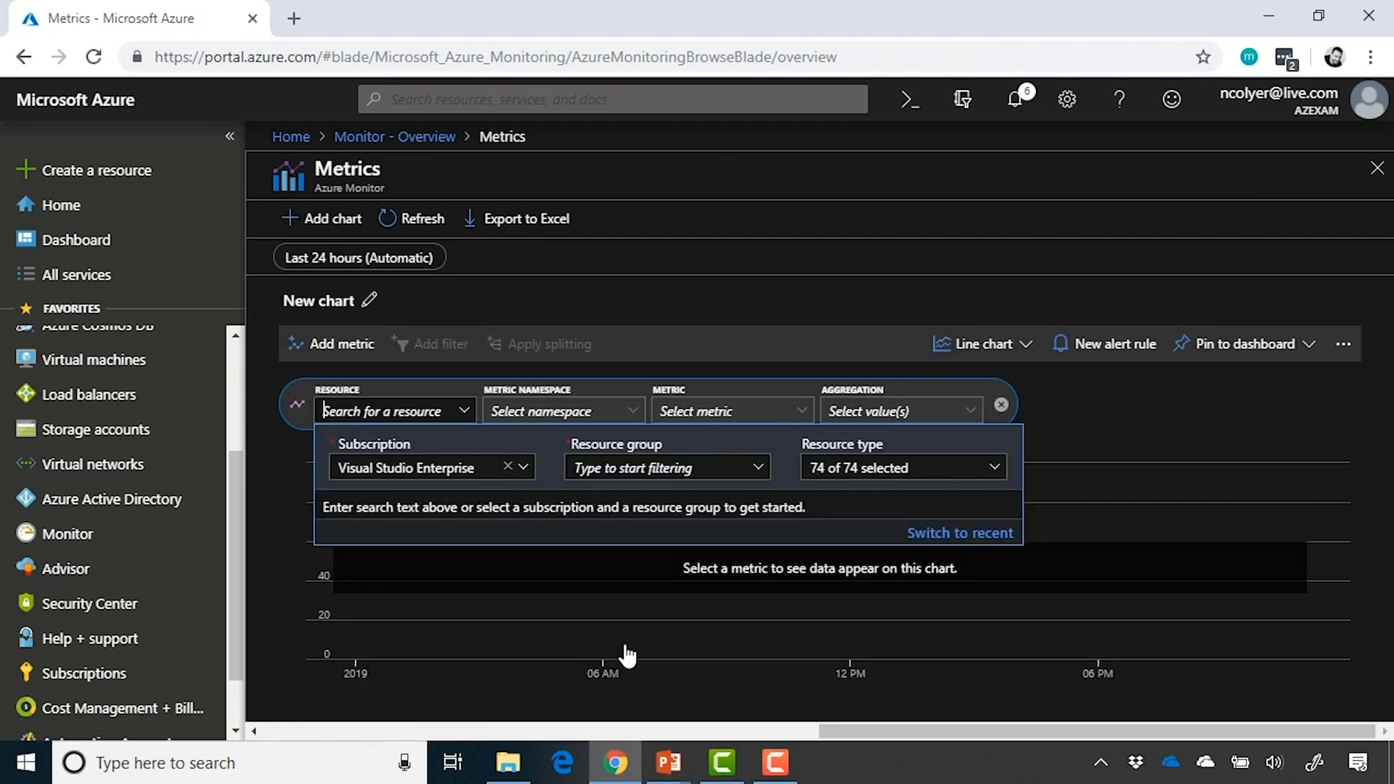
Change the portal theme to the light theme with the blue header and apply it
left_click(1067, 102)
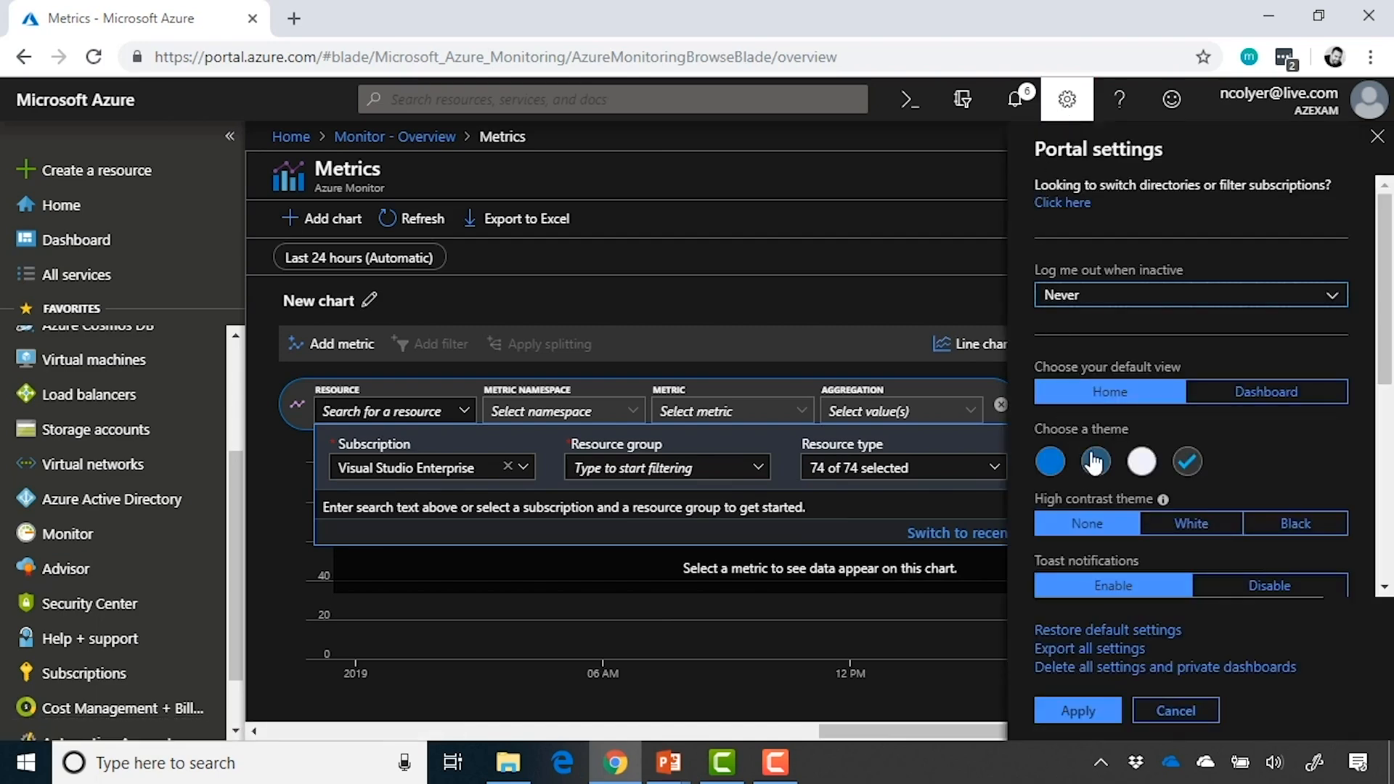
left_click(1052, 463)
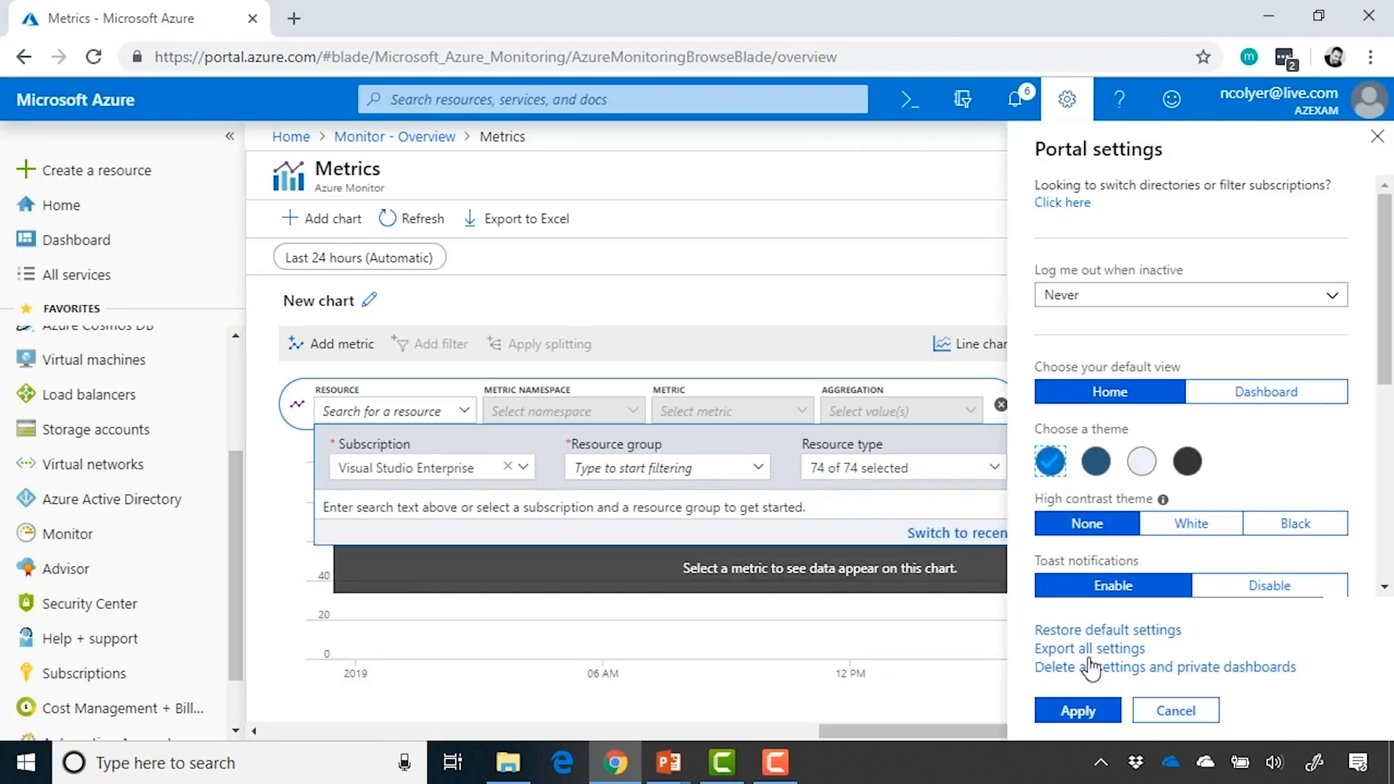
left_click(1098, 713)
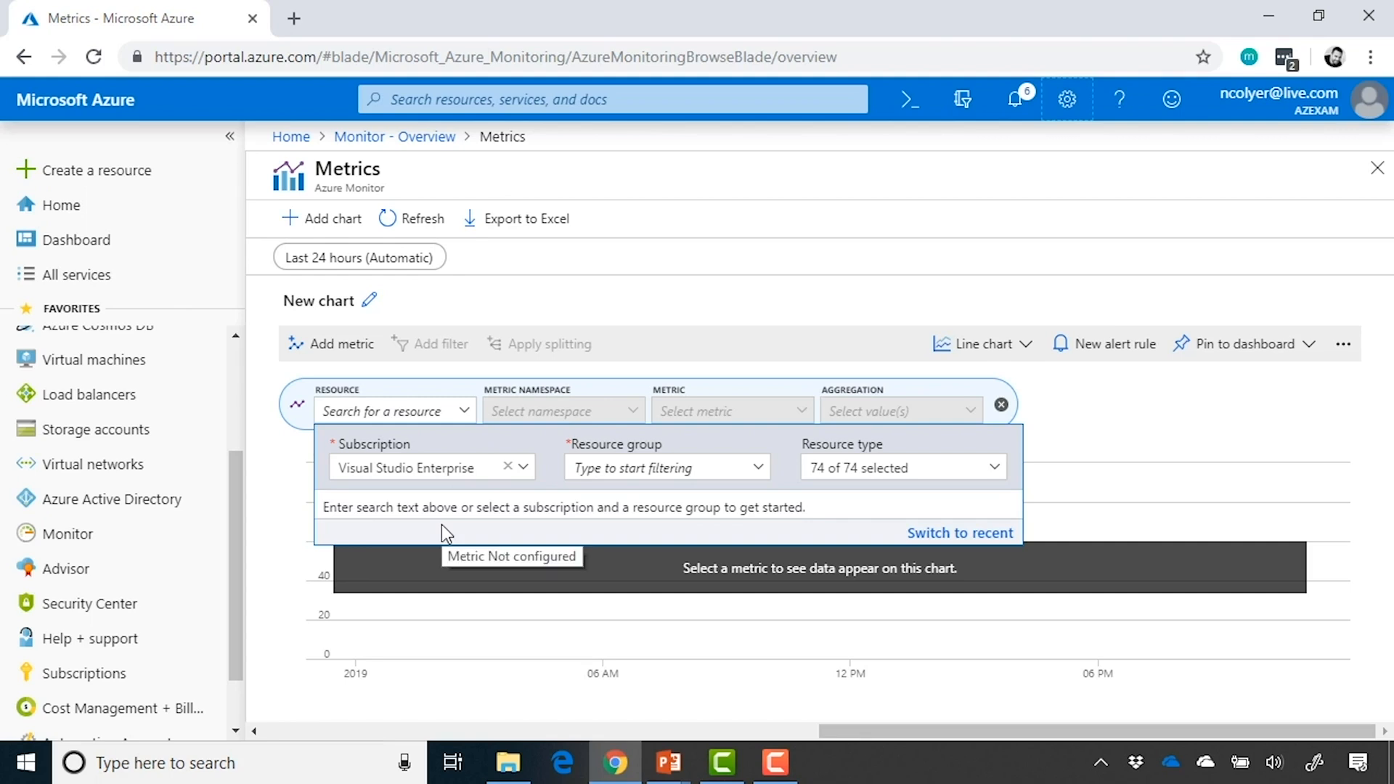
Limit the new chart's resource search to the AZ-Demo resource group in the Visual Studio Enterprise subscription
left_click(454, 468)
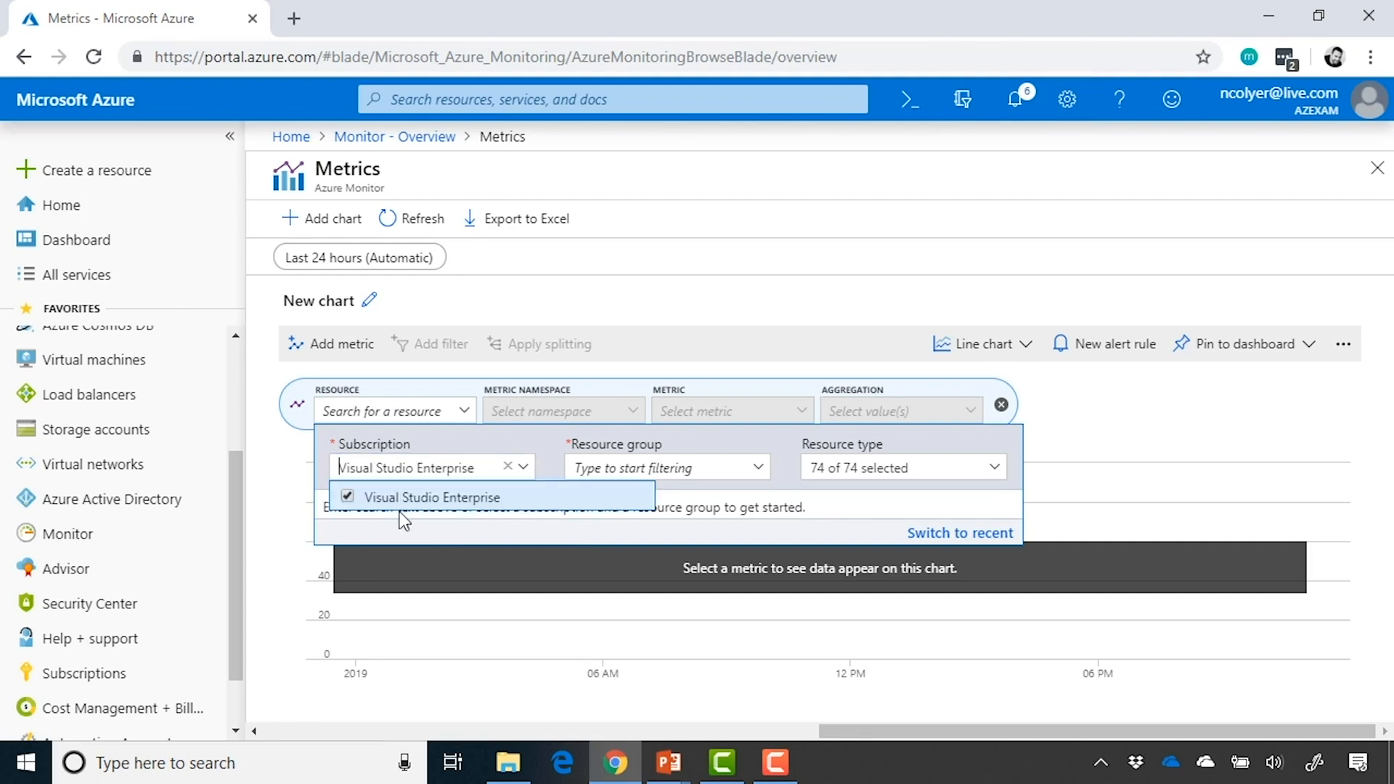
left_click(559, 463)
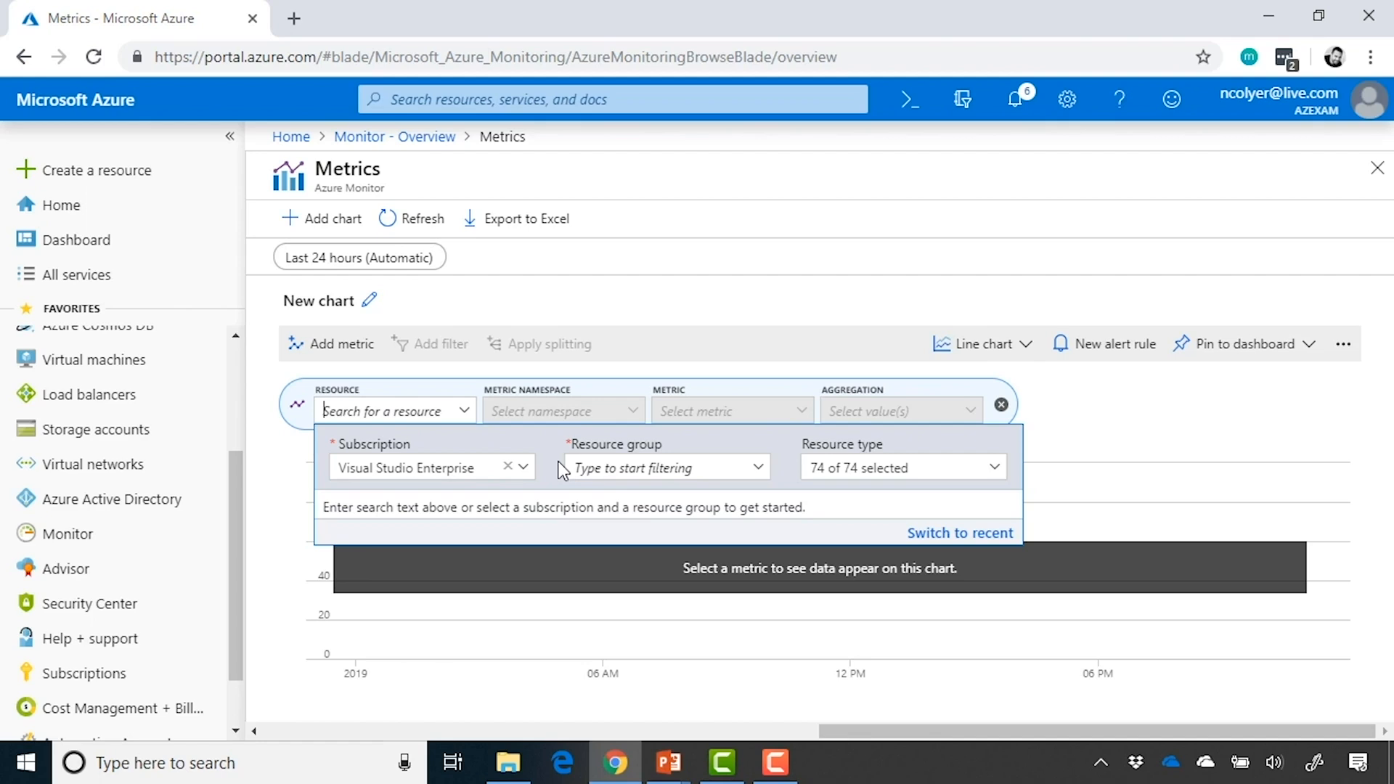
left_click(757, 472)
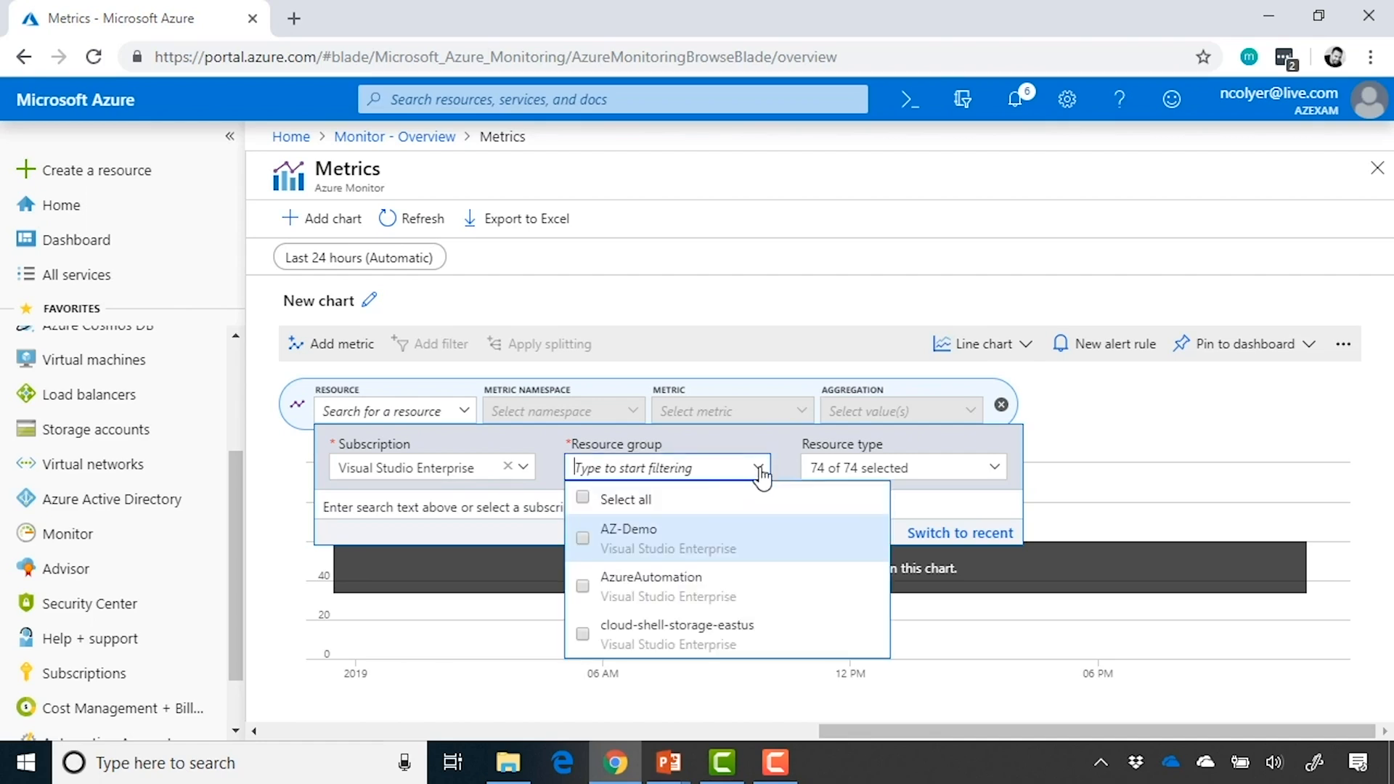
left_click(585, 539)
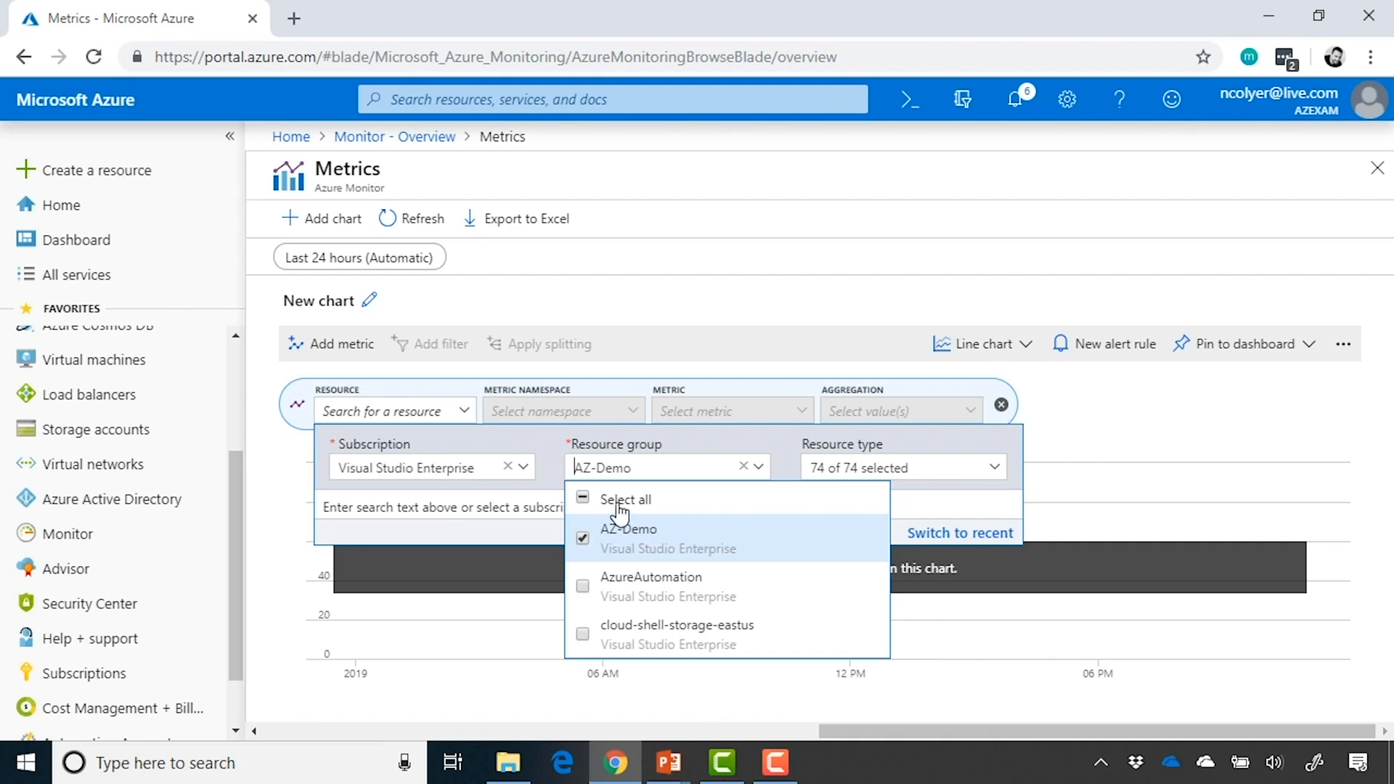
left_click(781, 446)
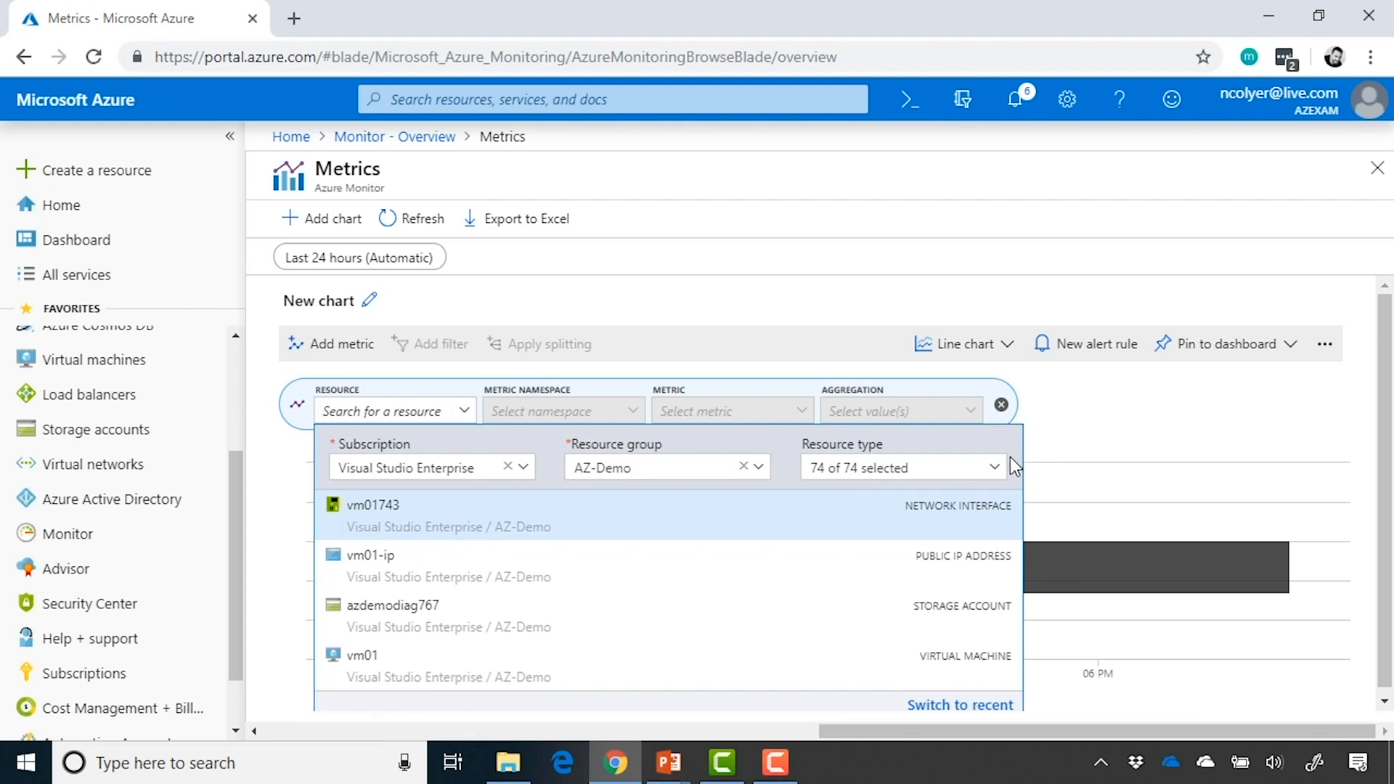
Review the available resource types and select the virtual machine vm01 as the chart's resource
left_click(995, 470)
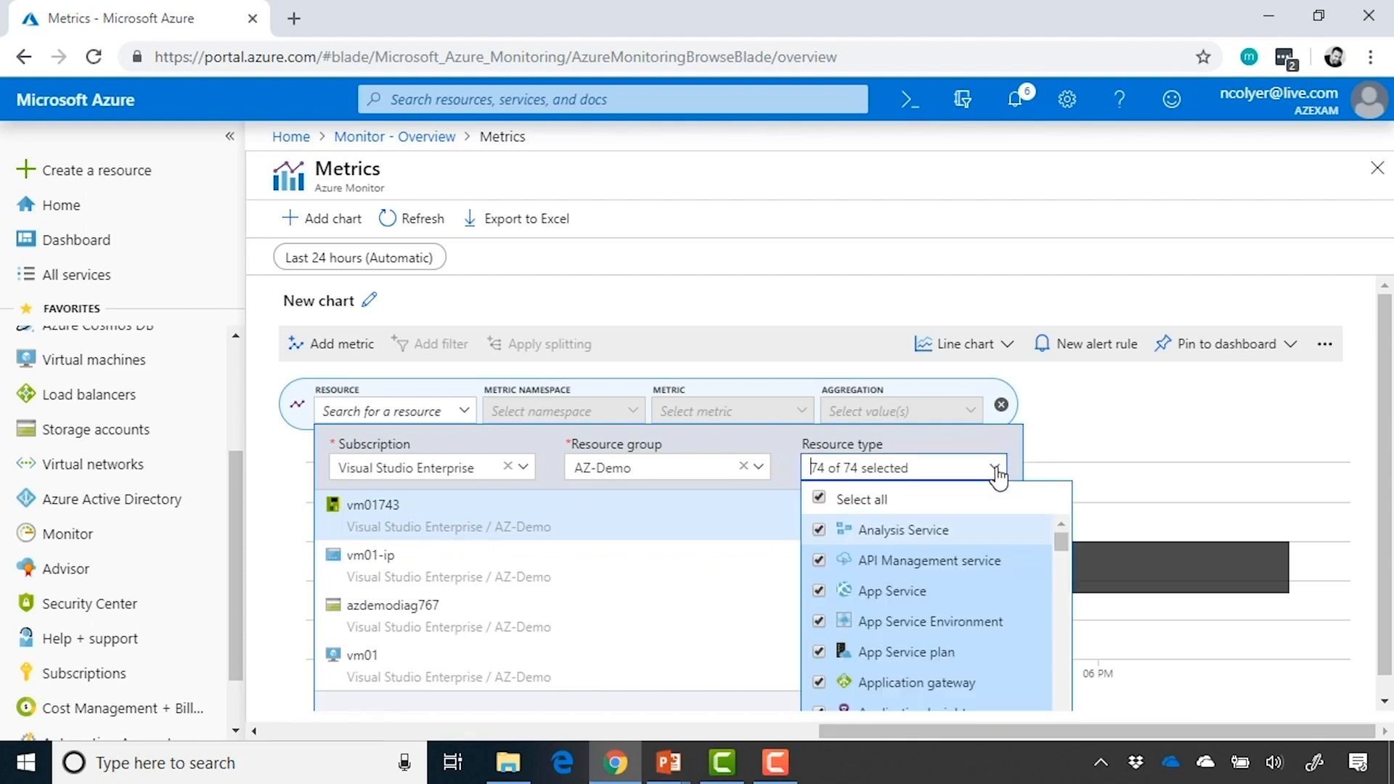
scroll(936, 621, "down", 5)
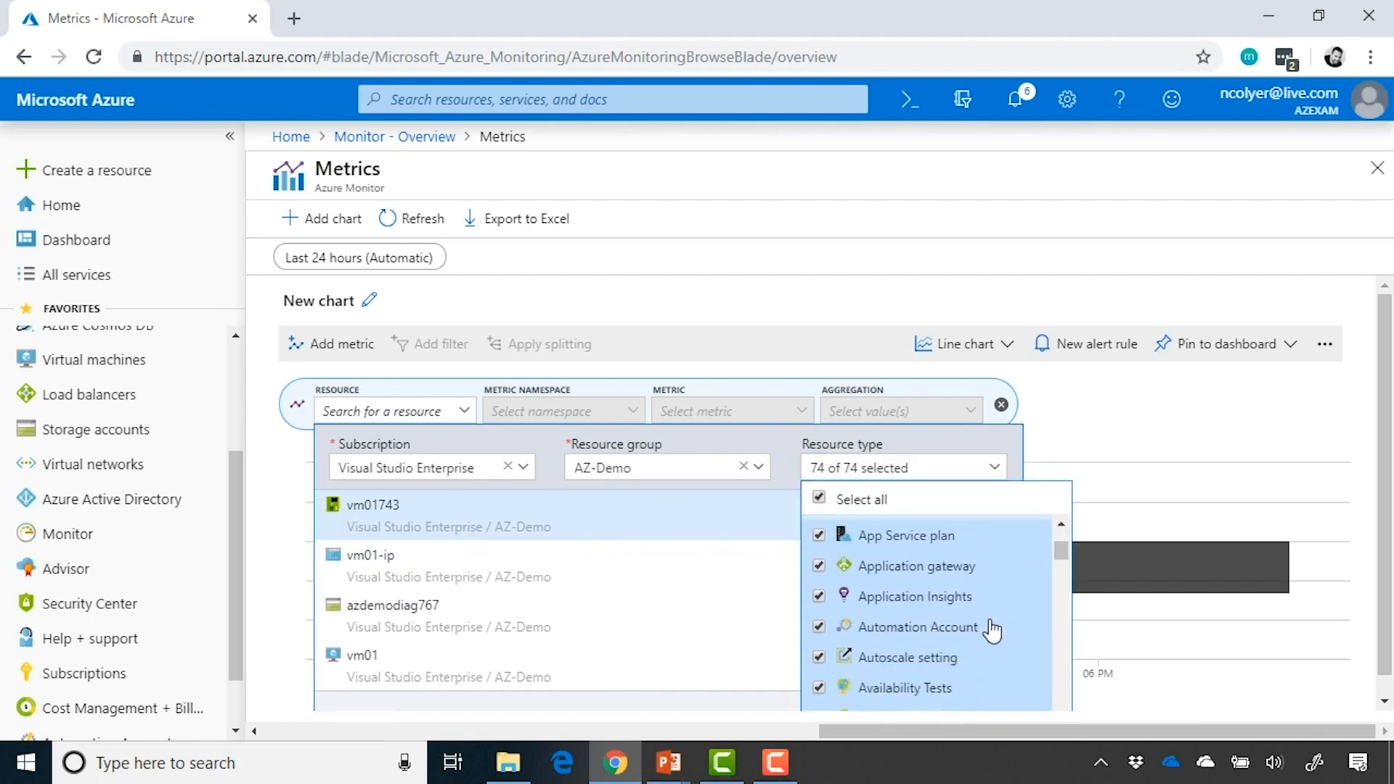
scroll(991, 630, "down", 3)
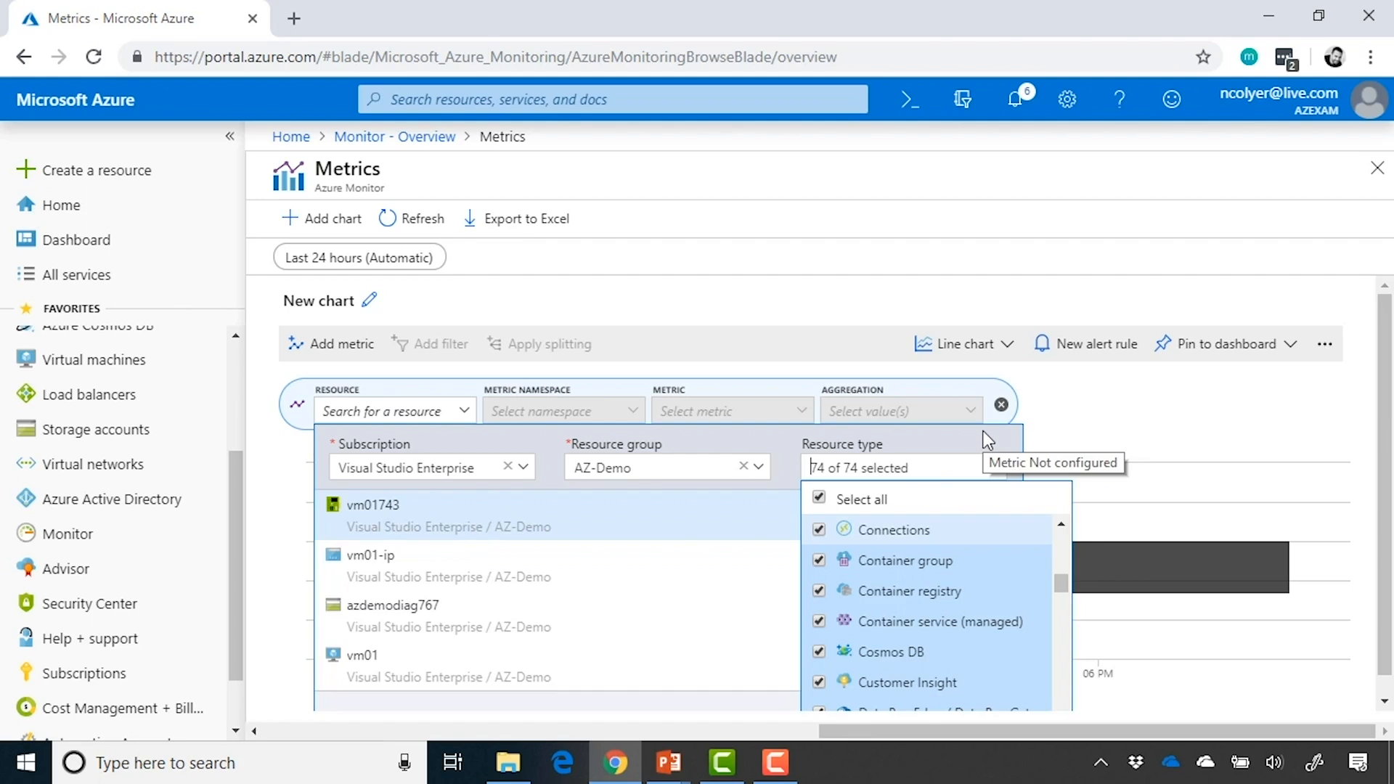
left_click(987, 440)
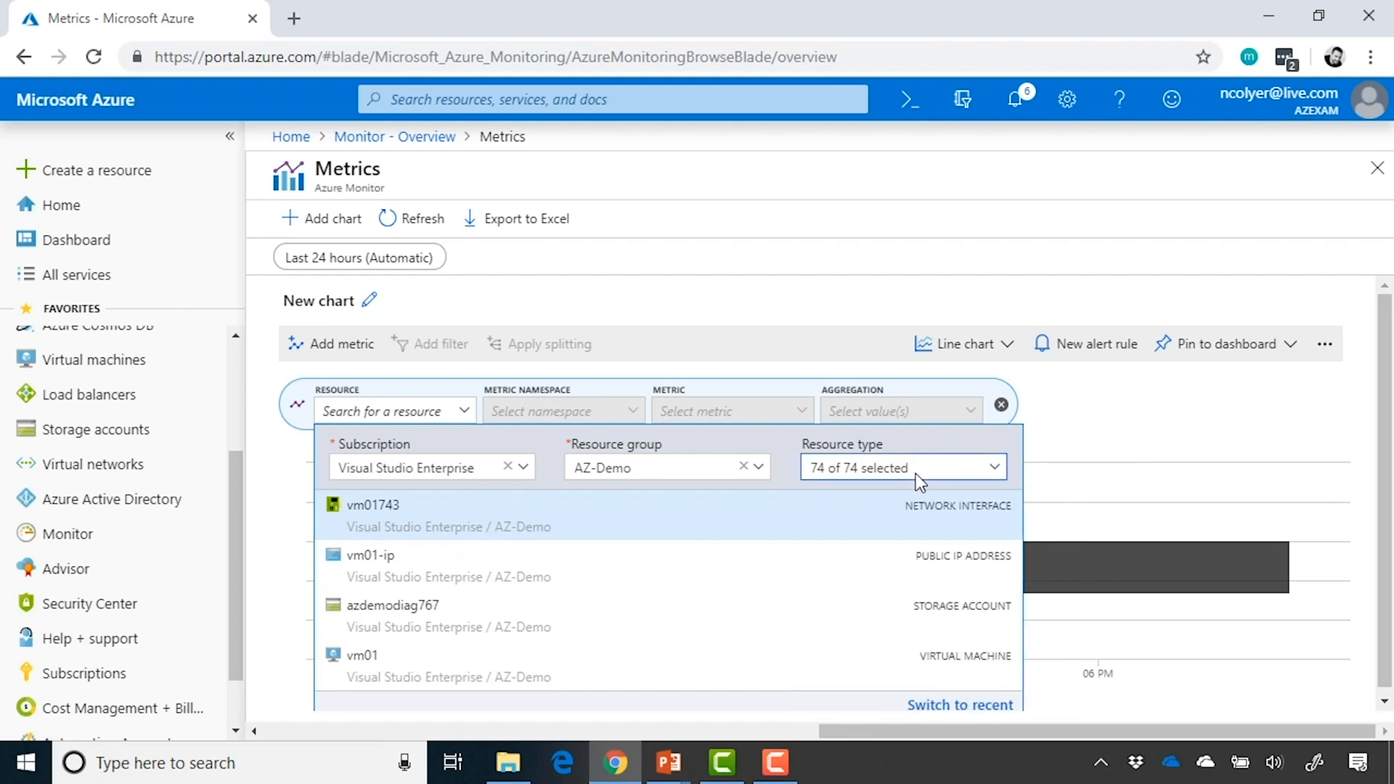
left_click(496, 674)
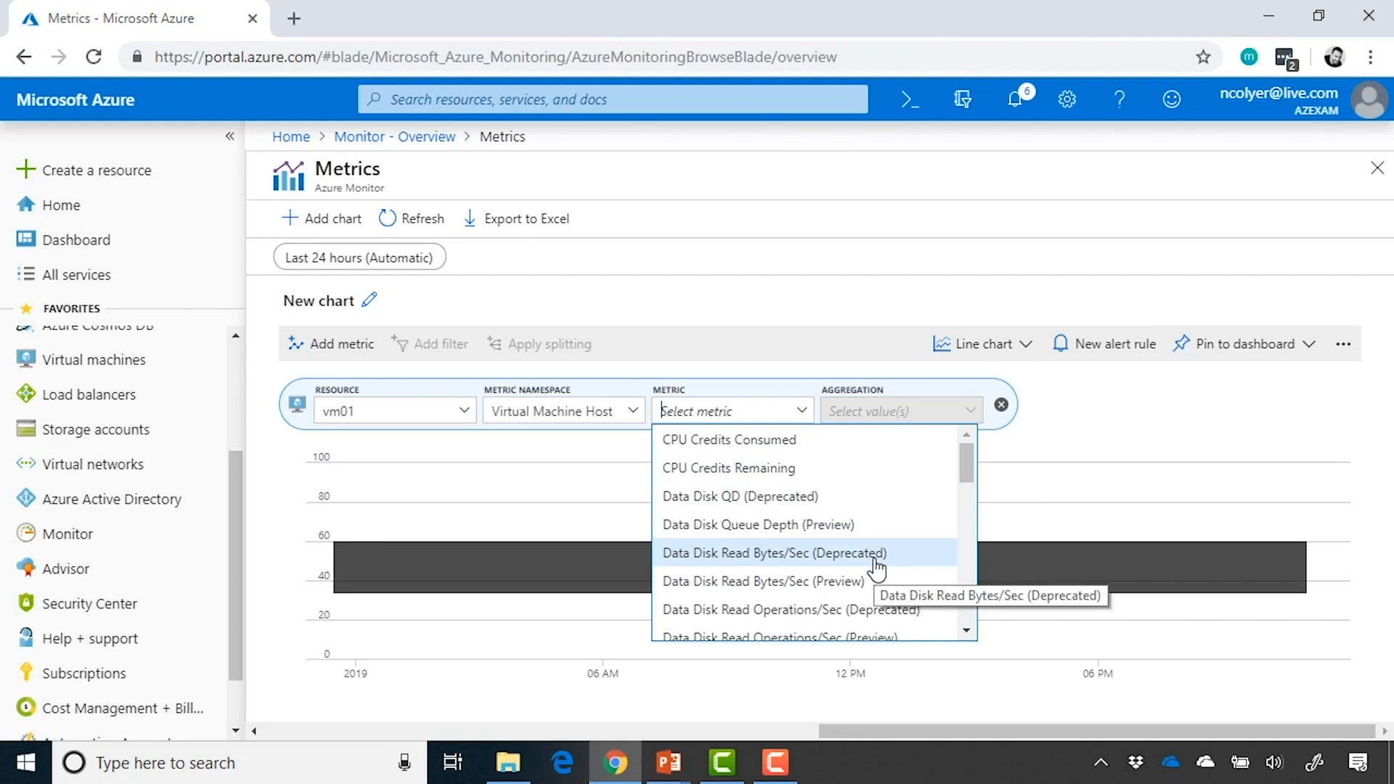
Choose Percentage CPU from the Virtual Machine Host metrics for the chart
scroll(877, 570, "down", 1)
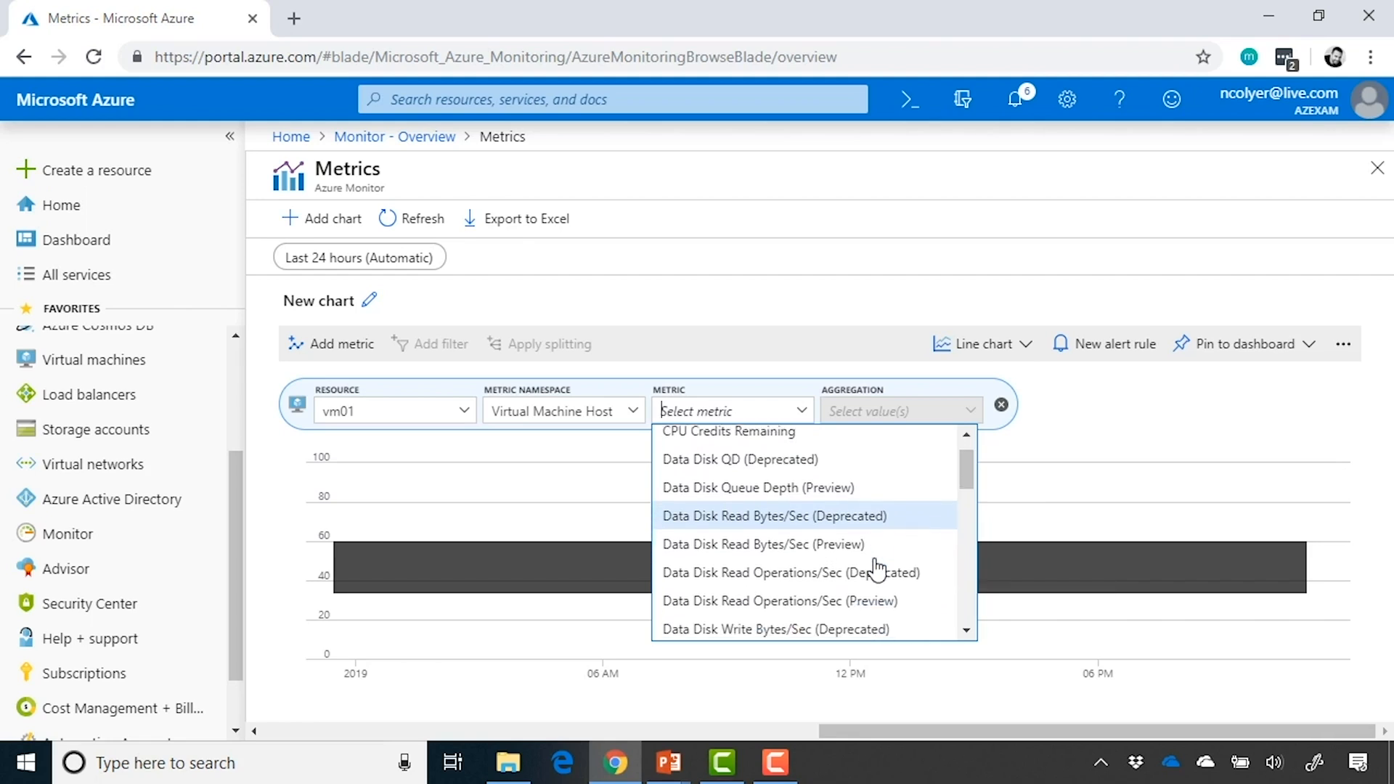
scroll(877, 570, "down", 6)
scroll(877, 570, "down", 7)
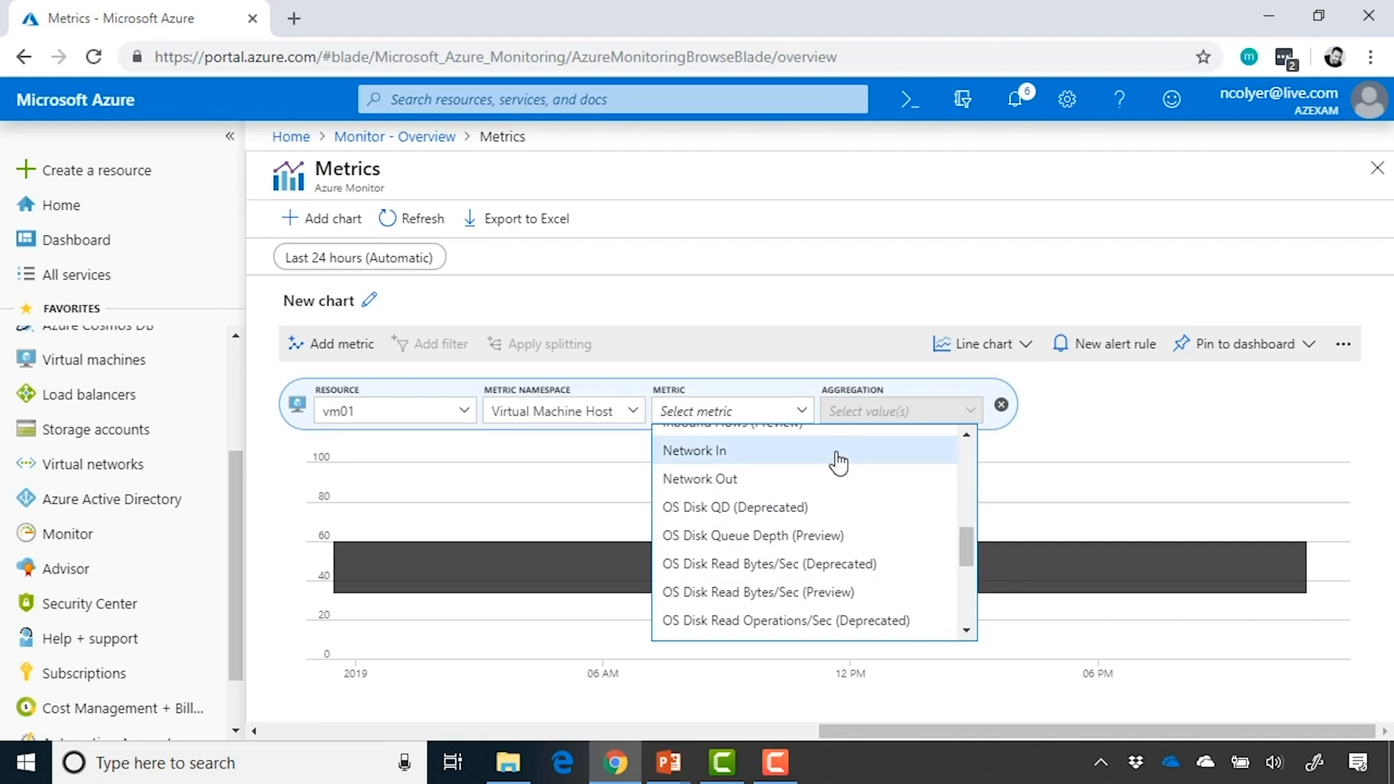
scroll(840, 482, "down", 8)
scroll(838, 484, "down", 1)
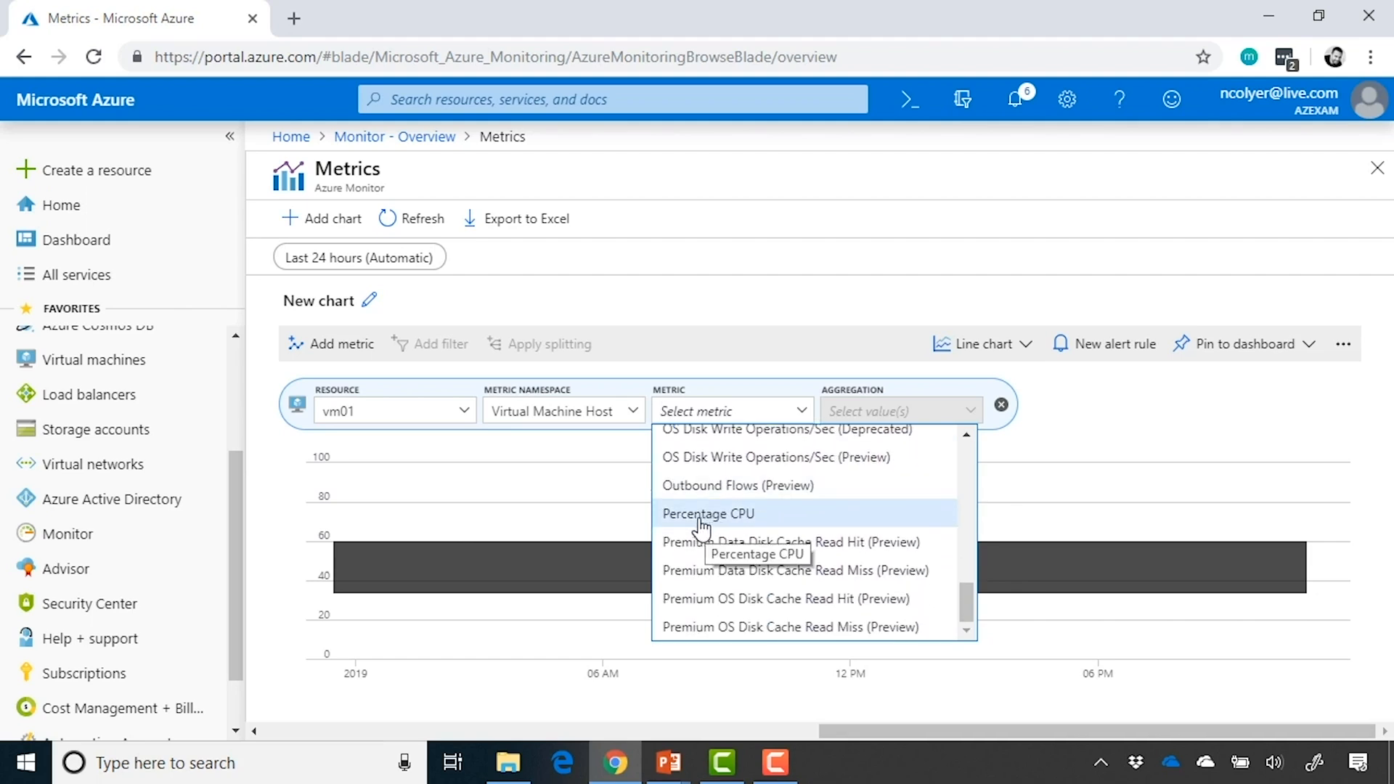
left_click(767, 528)
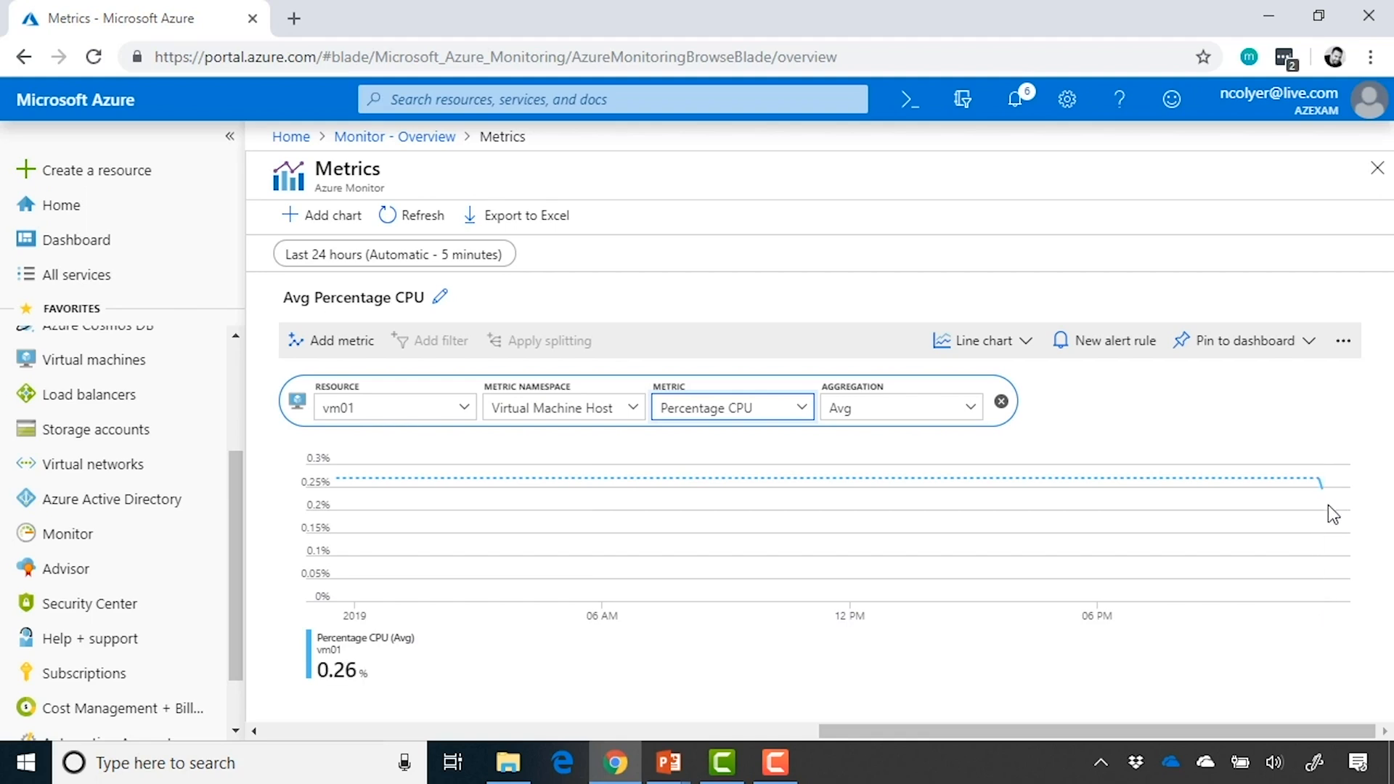
Set the chart's time range to the last 30 minutes and apply it
left_click(419, 275)
left_click(358, 324)
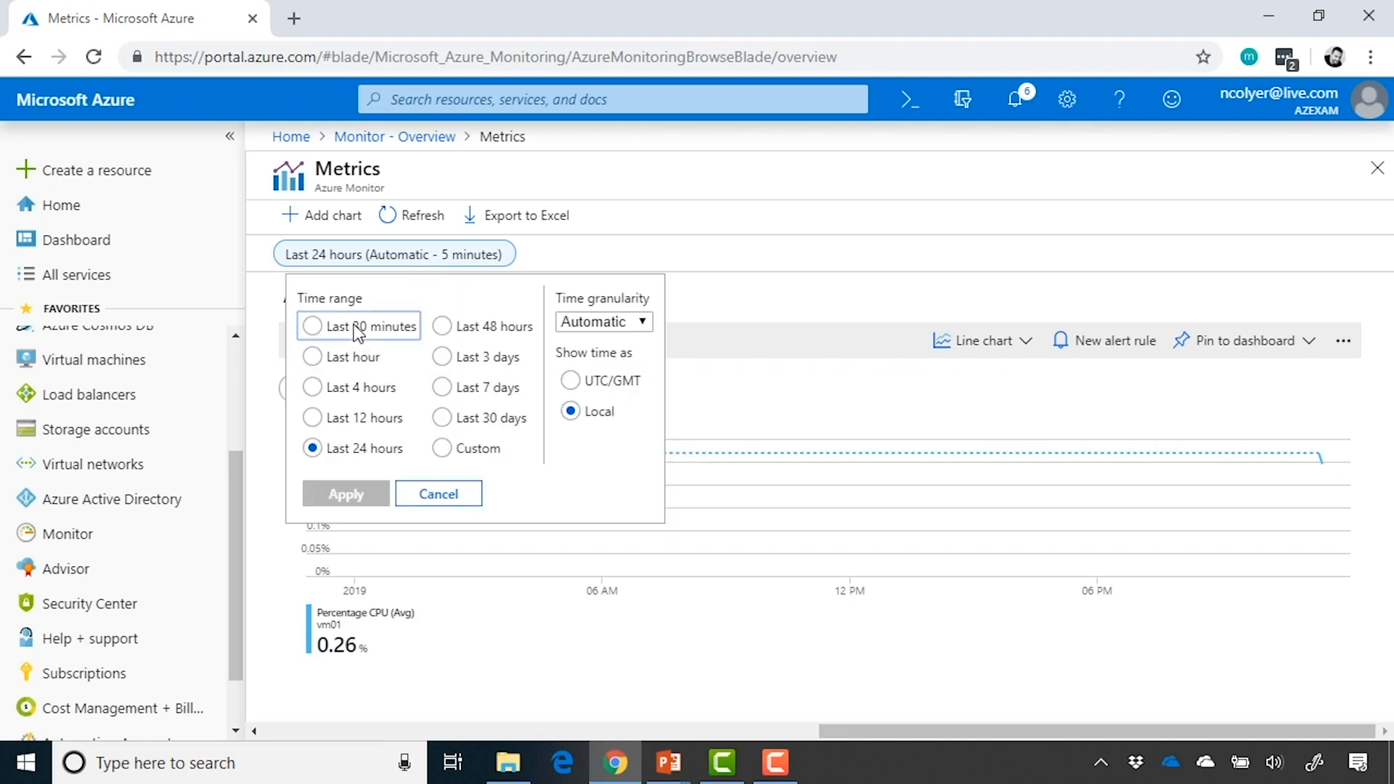
left_click(361, 497)
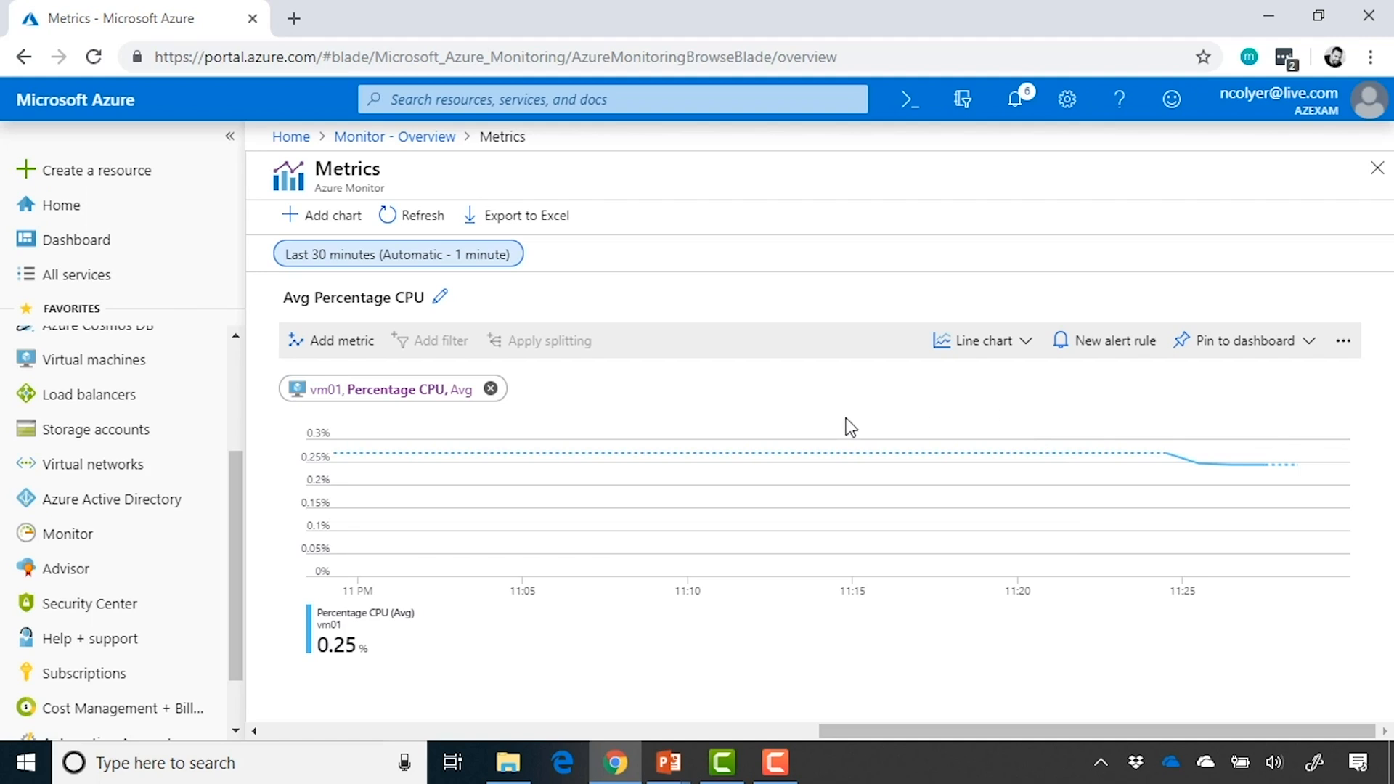
Try the Min aggregation for Percentage CPU, set it to Max, and display the metric as a bar chart
left_click(415, 397)
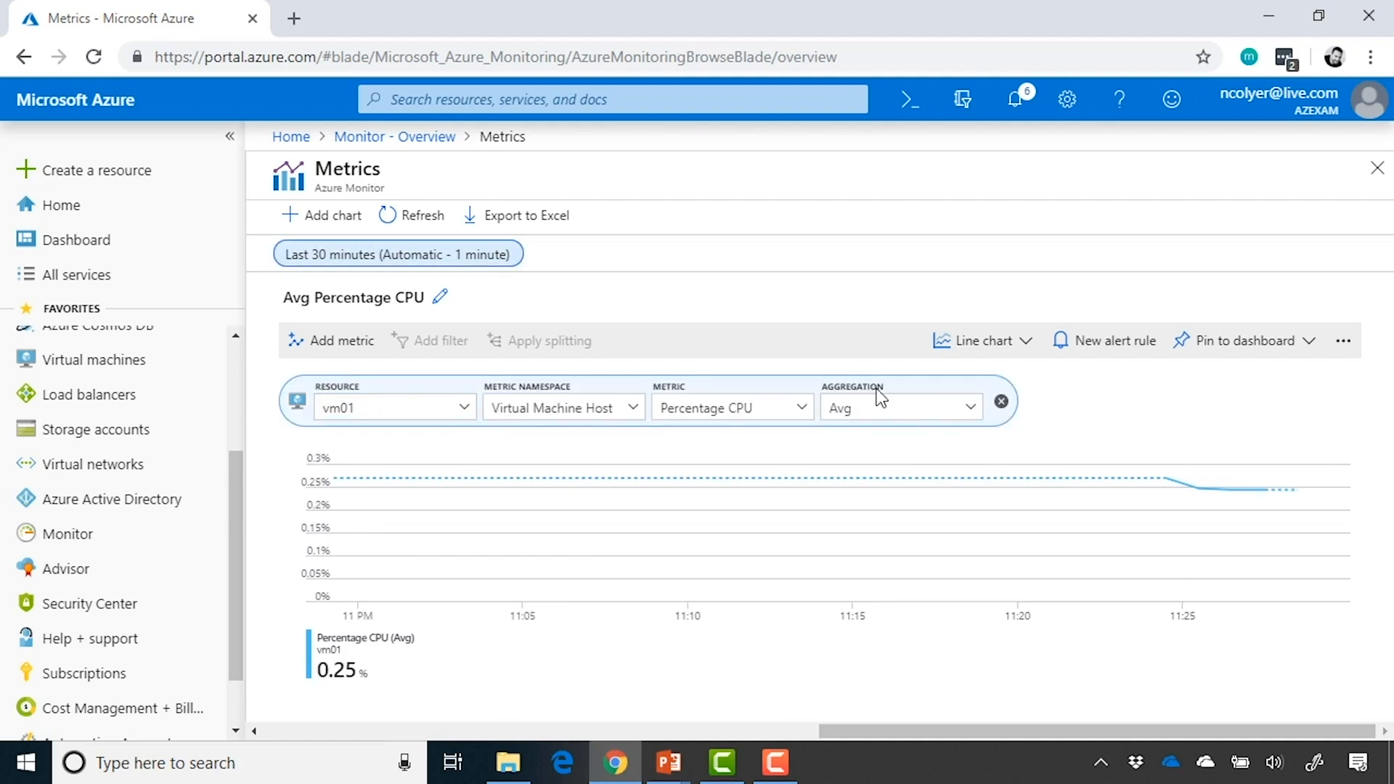
left_click(971, 411)
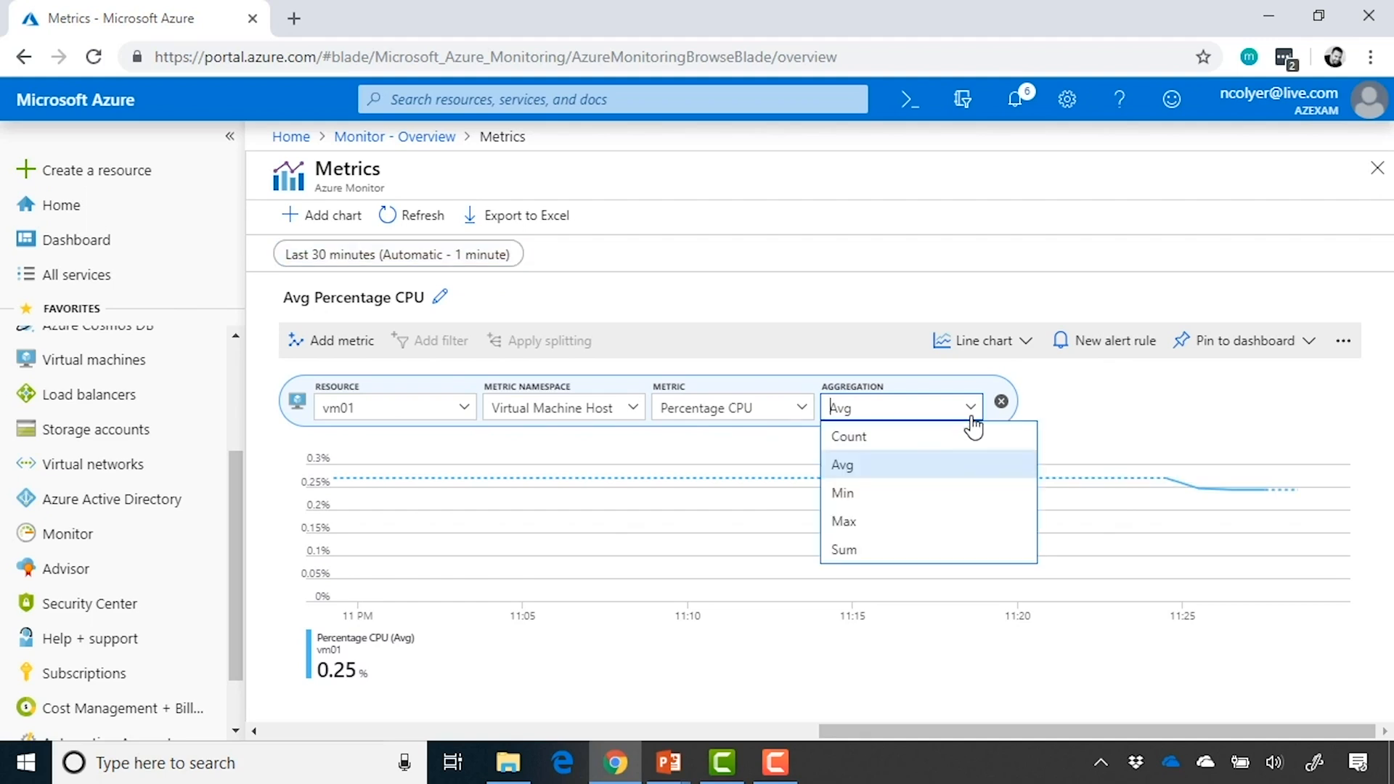
left_click(940, 491)
left_click(958, 411)
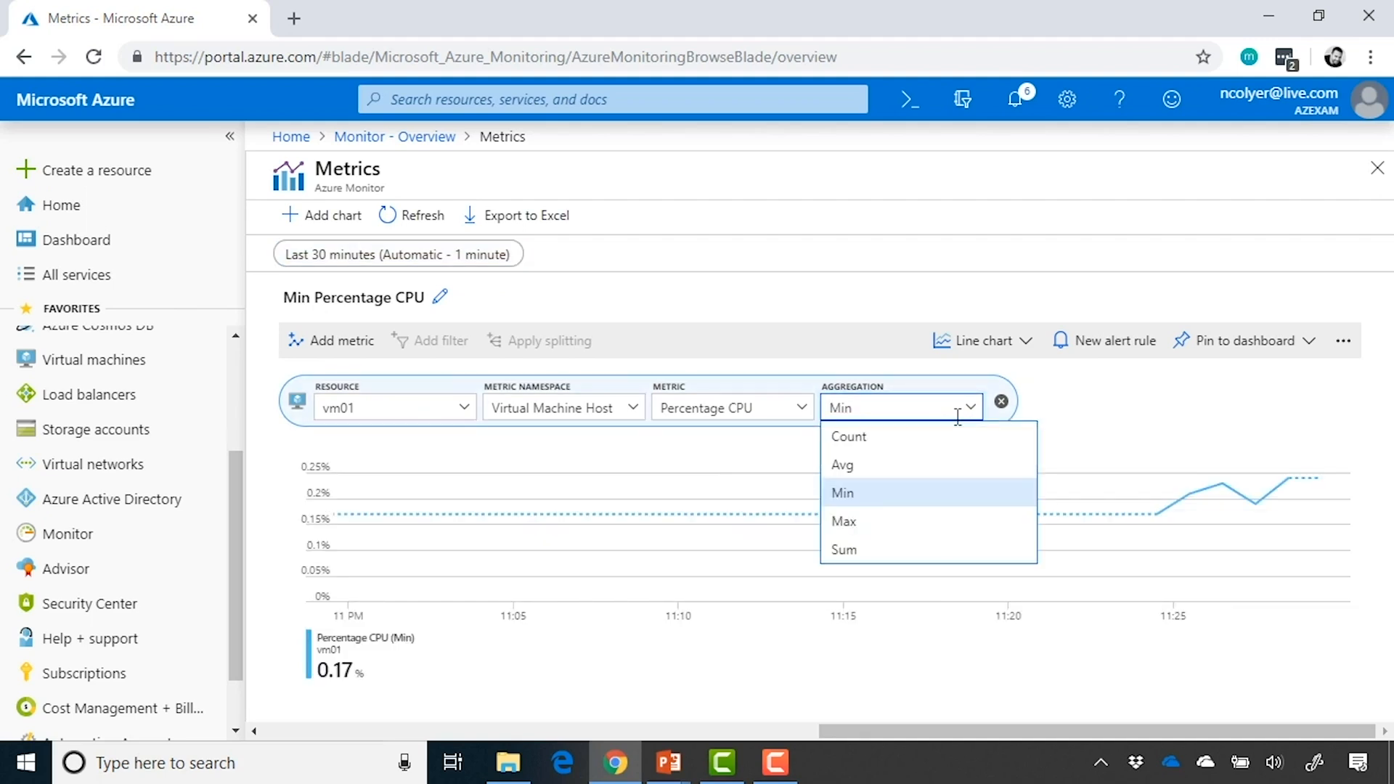
left_click(922, 520)
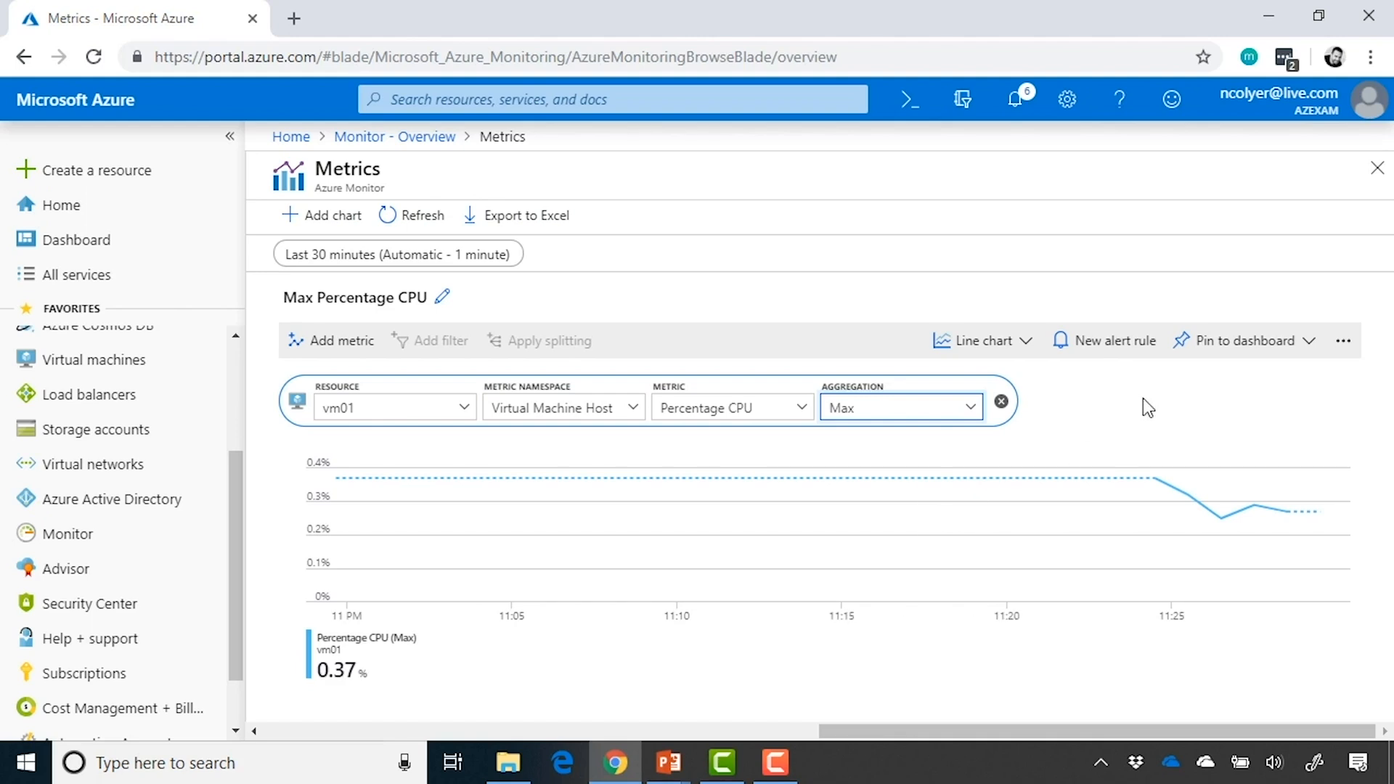
left_click(1026, 342)
left_click(972, 454)
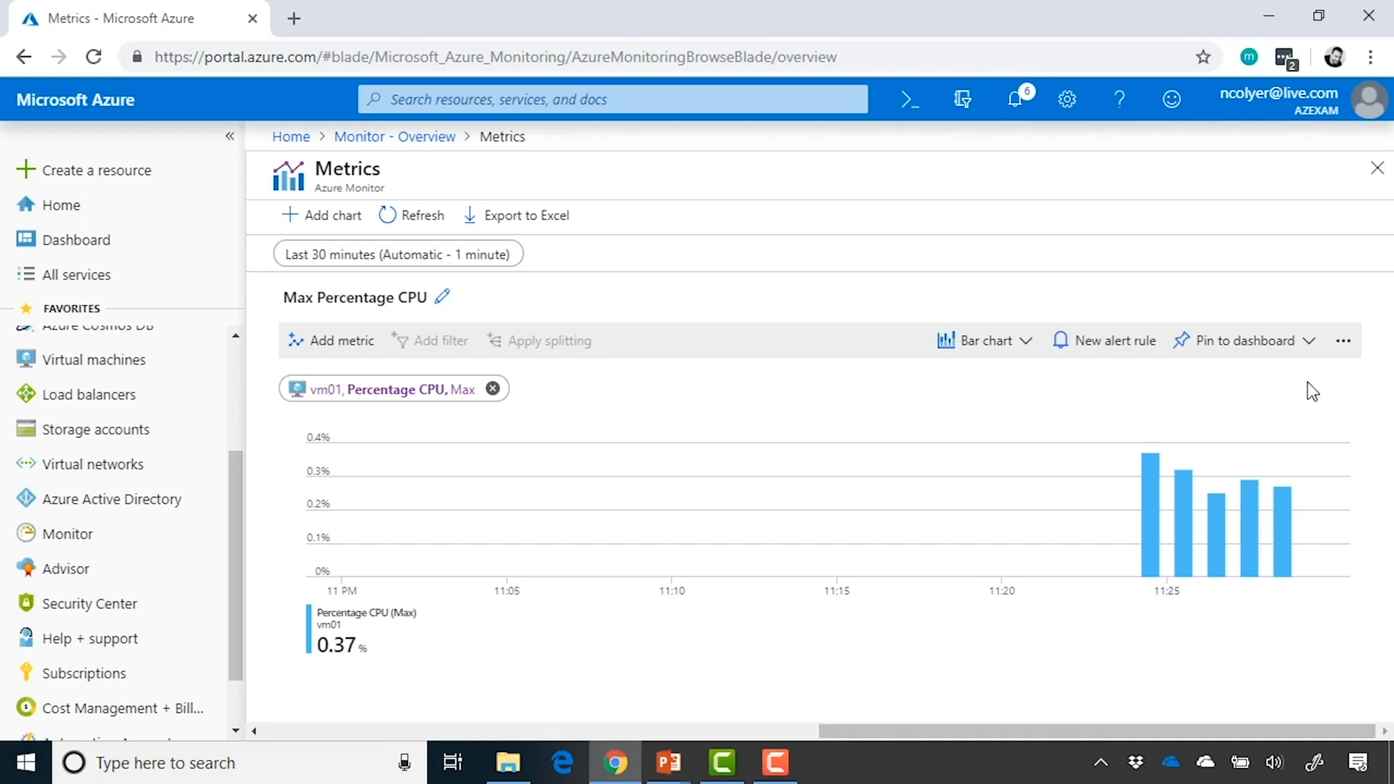
Pin the CPU bar chart to the current dashboard and open that dashboard from the notification
left_click(1311, 354)
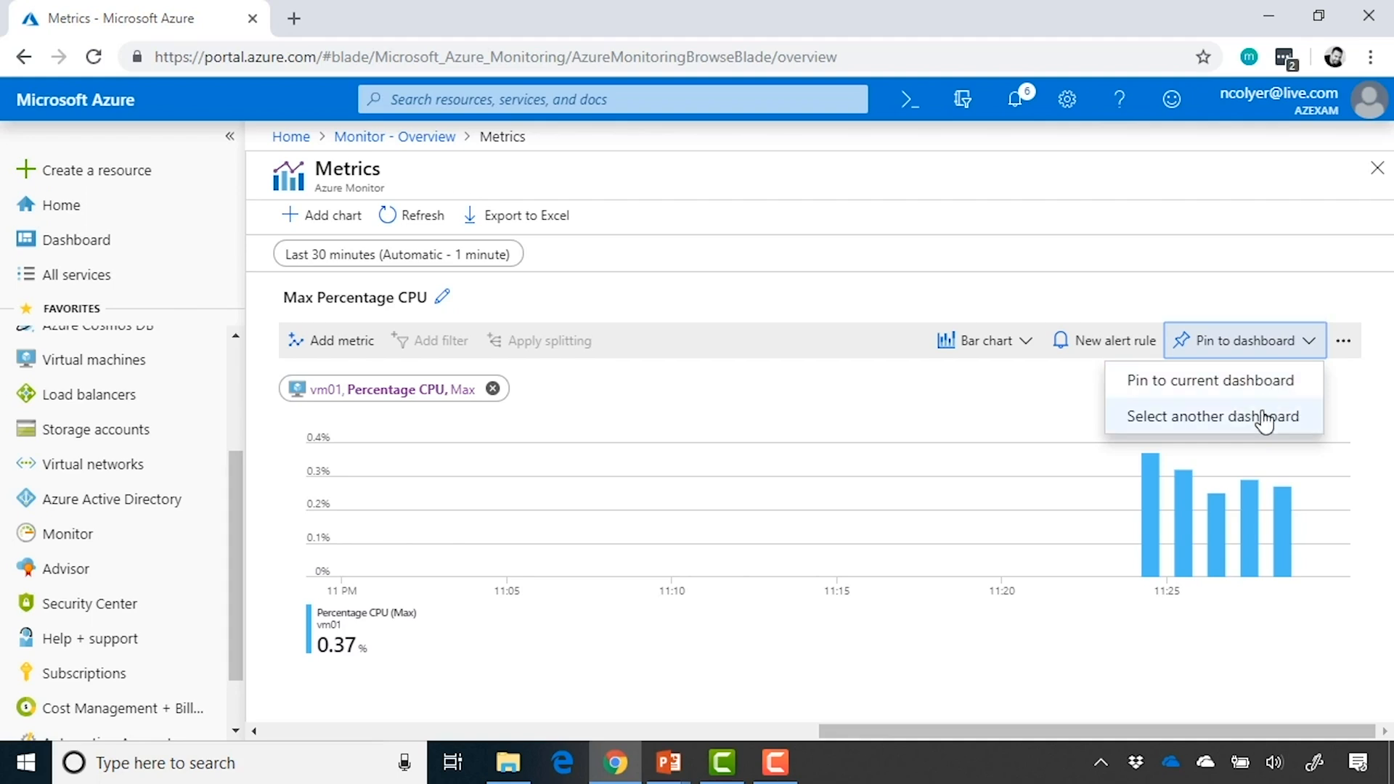
left_click(1229, 393)
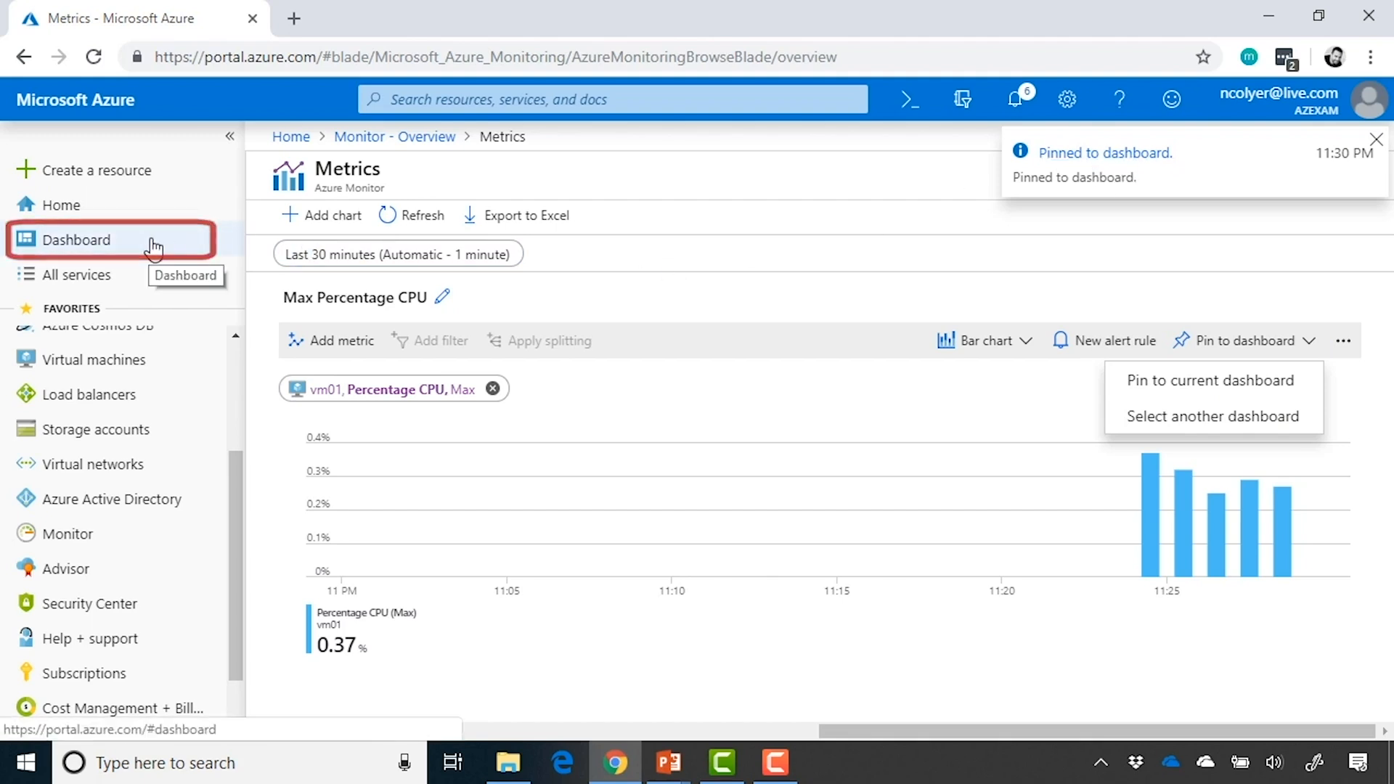
left_click(1086, 154)
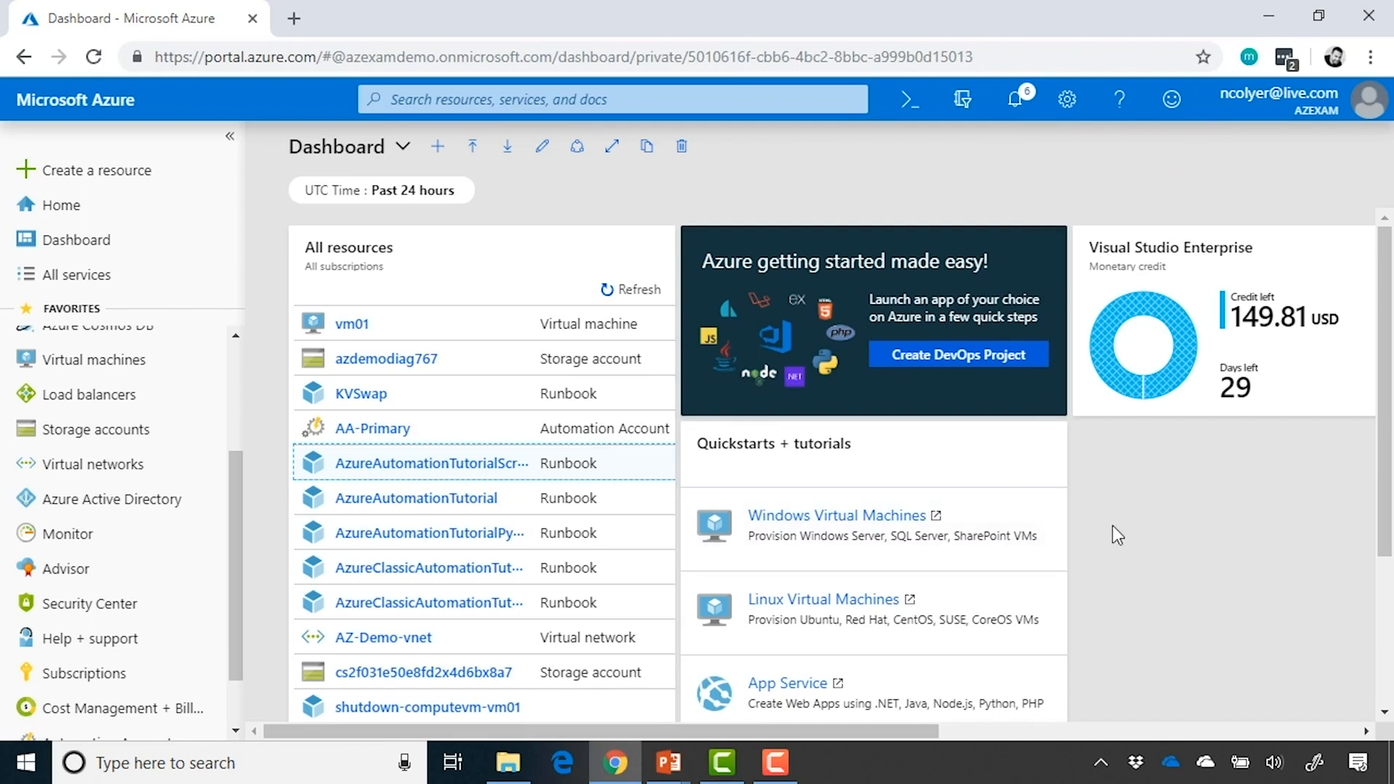
Customize the dashboard by moving the Max Percentage CPU chart directly below the Visual Studio Enterprise credit tile, and finish customizing
scroll(1112, 525, "right", 6)
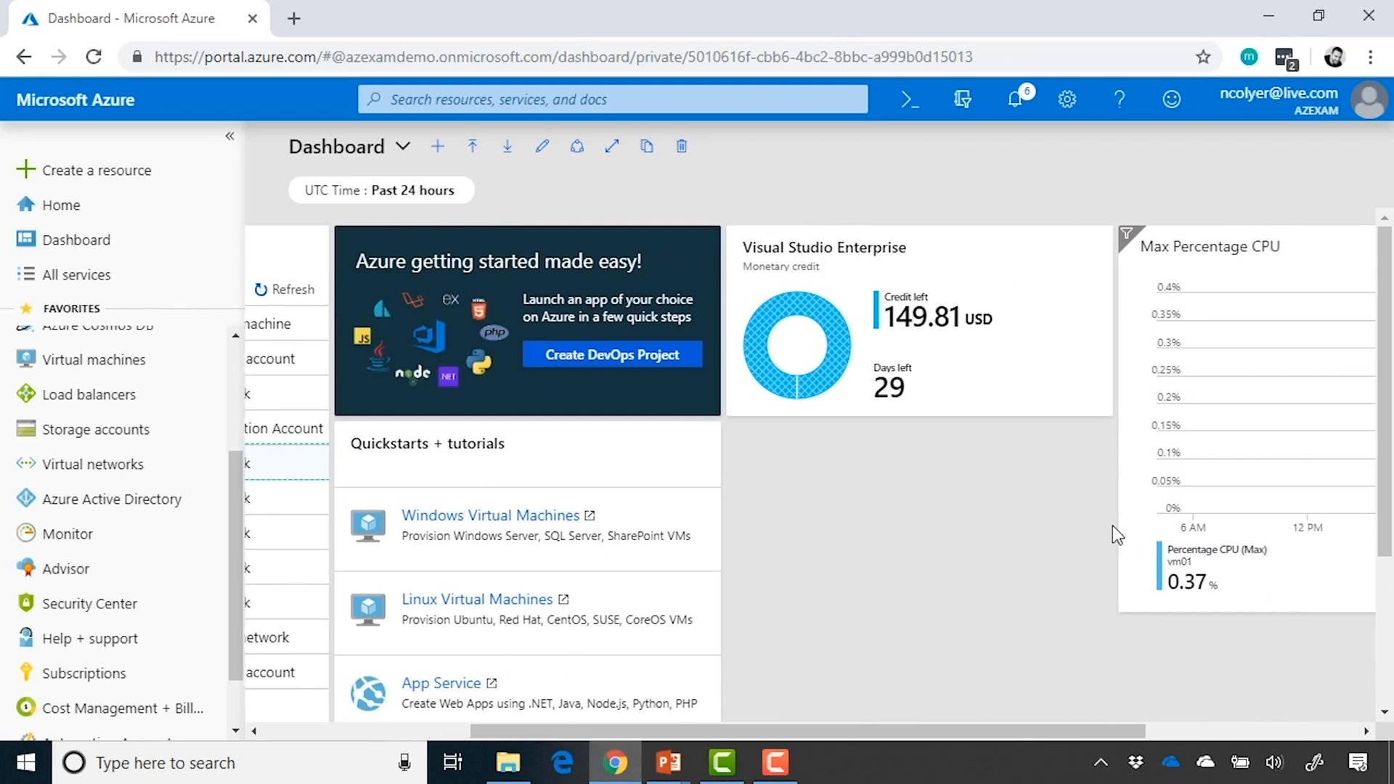
scroll(1112, 526, "right", 2)
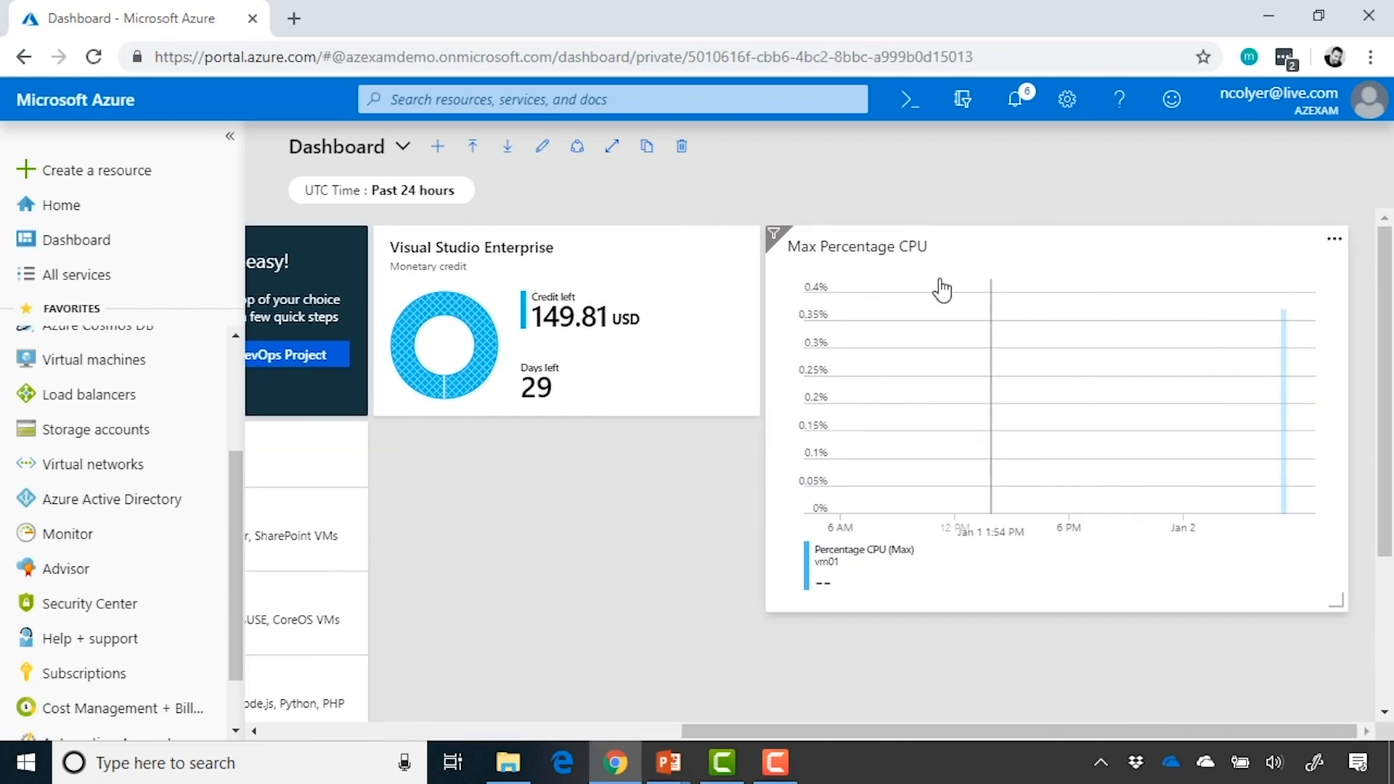
left_click(539, 149)
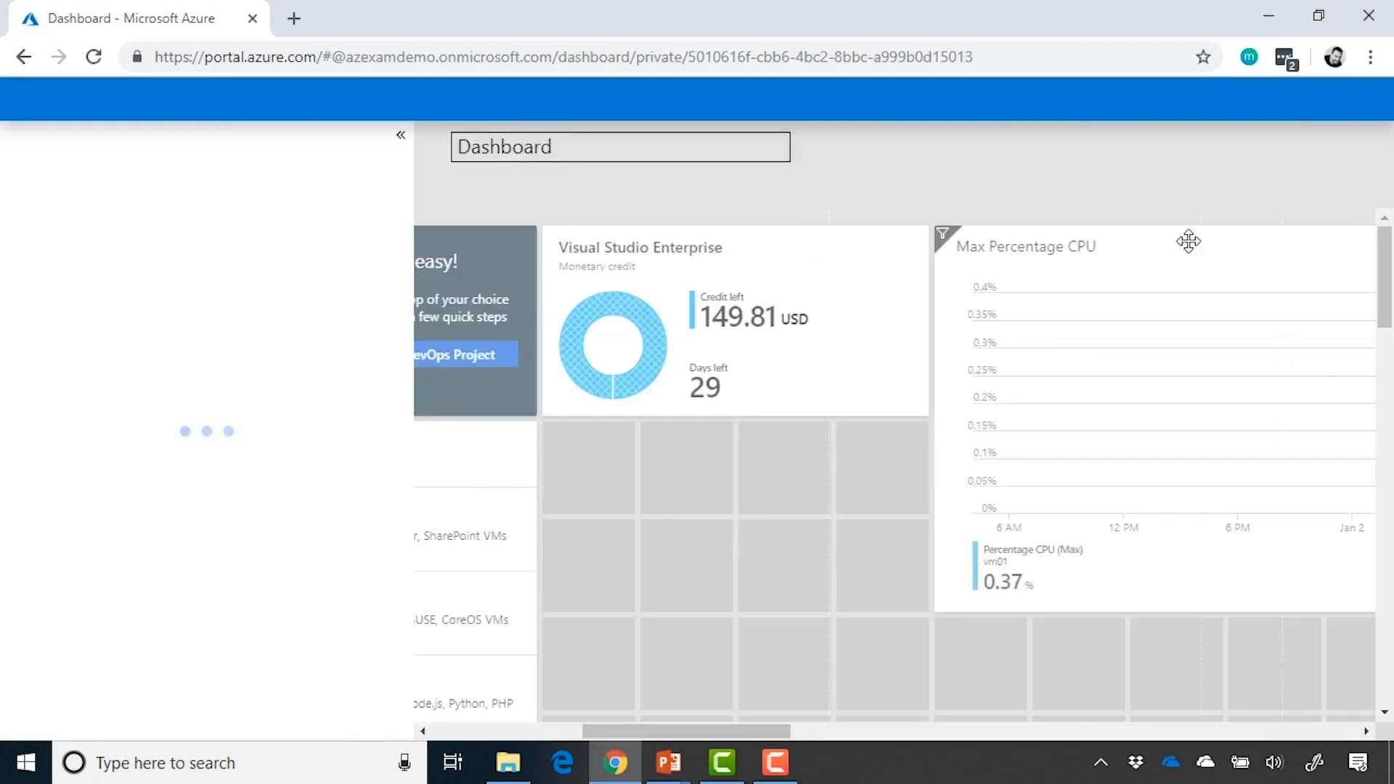
left_click_drag(1189, 242, 794, 444)
left_click_drag(828, 298, 1225, 268)
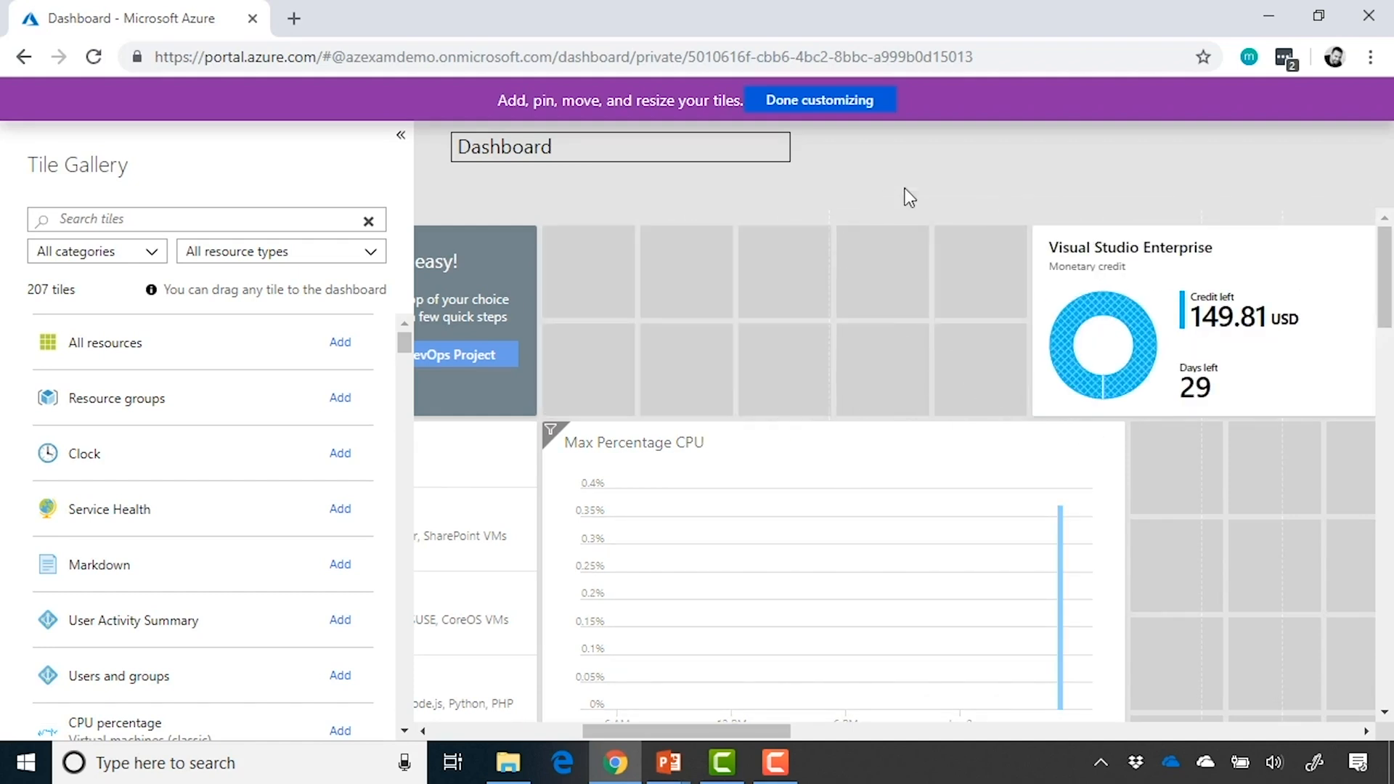
left_click_drag(1150, 287, 700, 324)
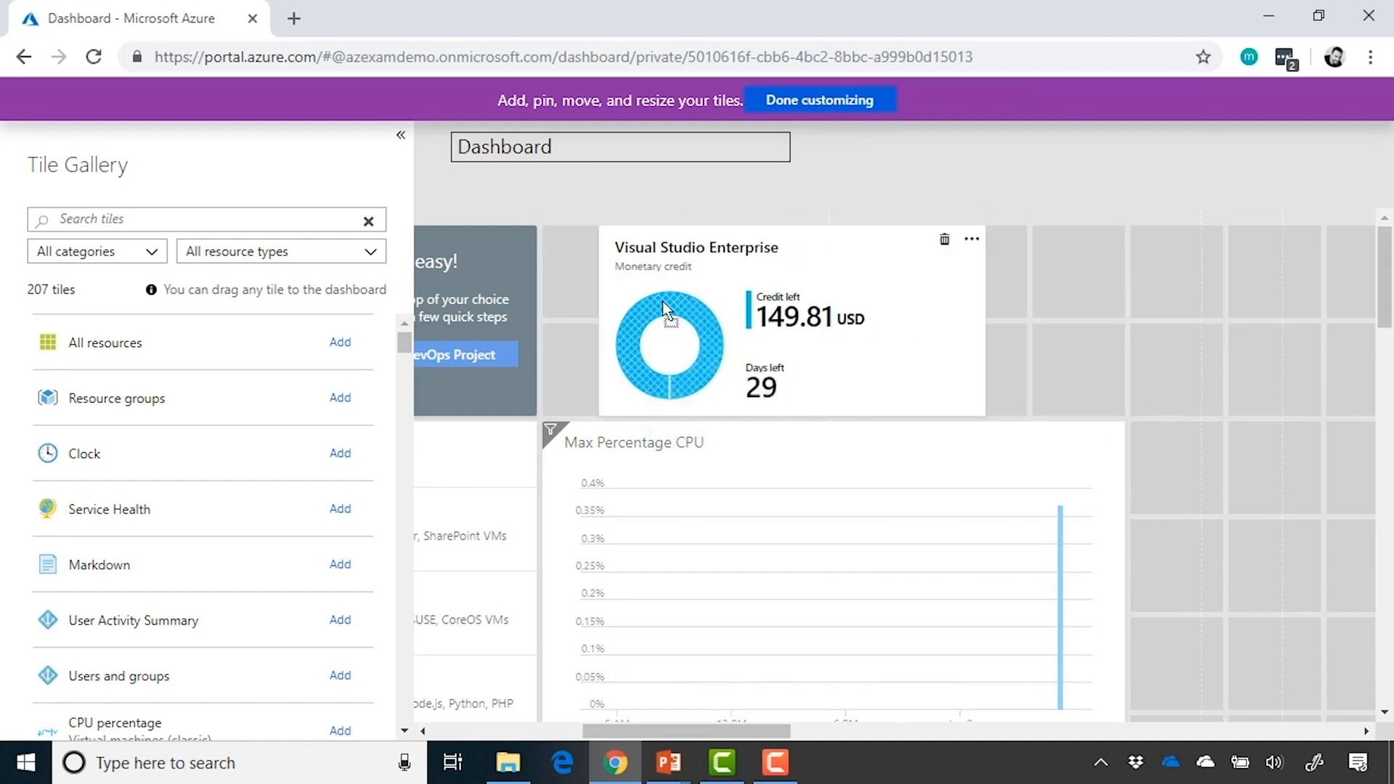
left_click(834, 101)
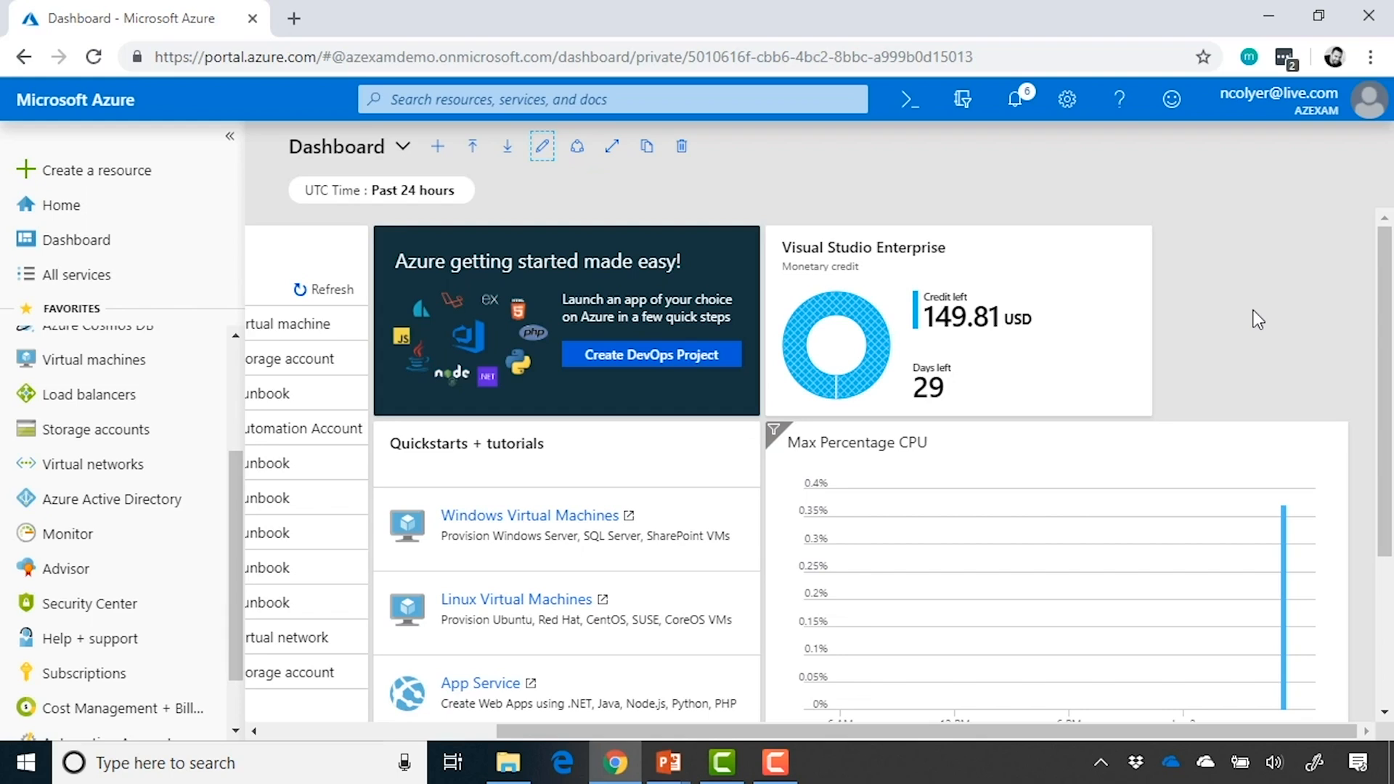
scroll(1253, 320, "down", 1)
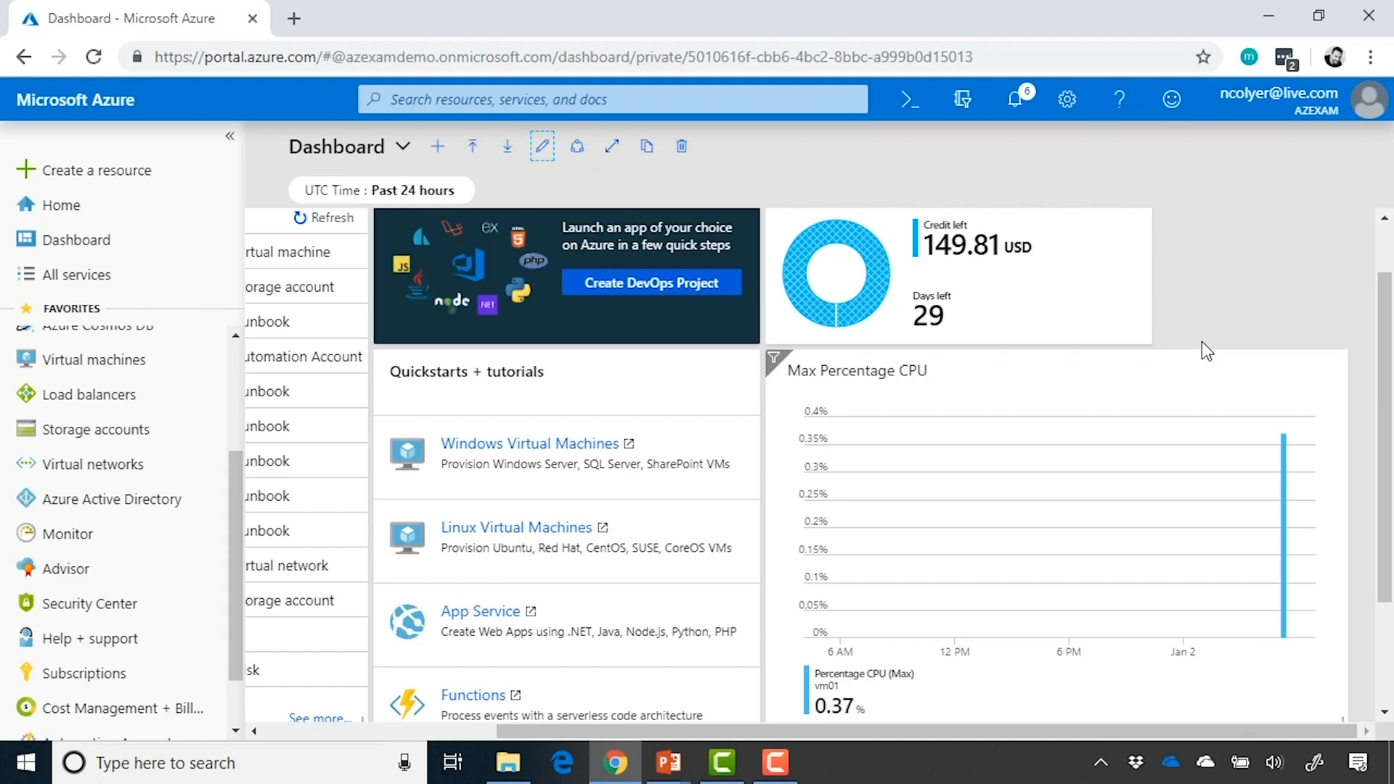
scroll(669, 398, "up", 1)
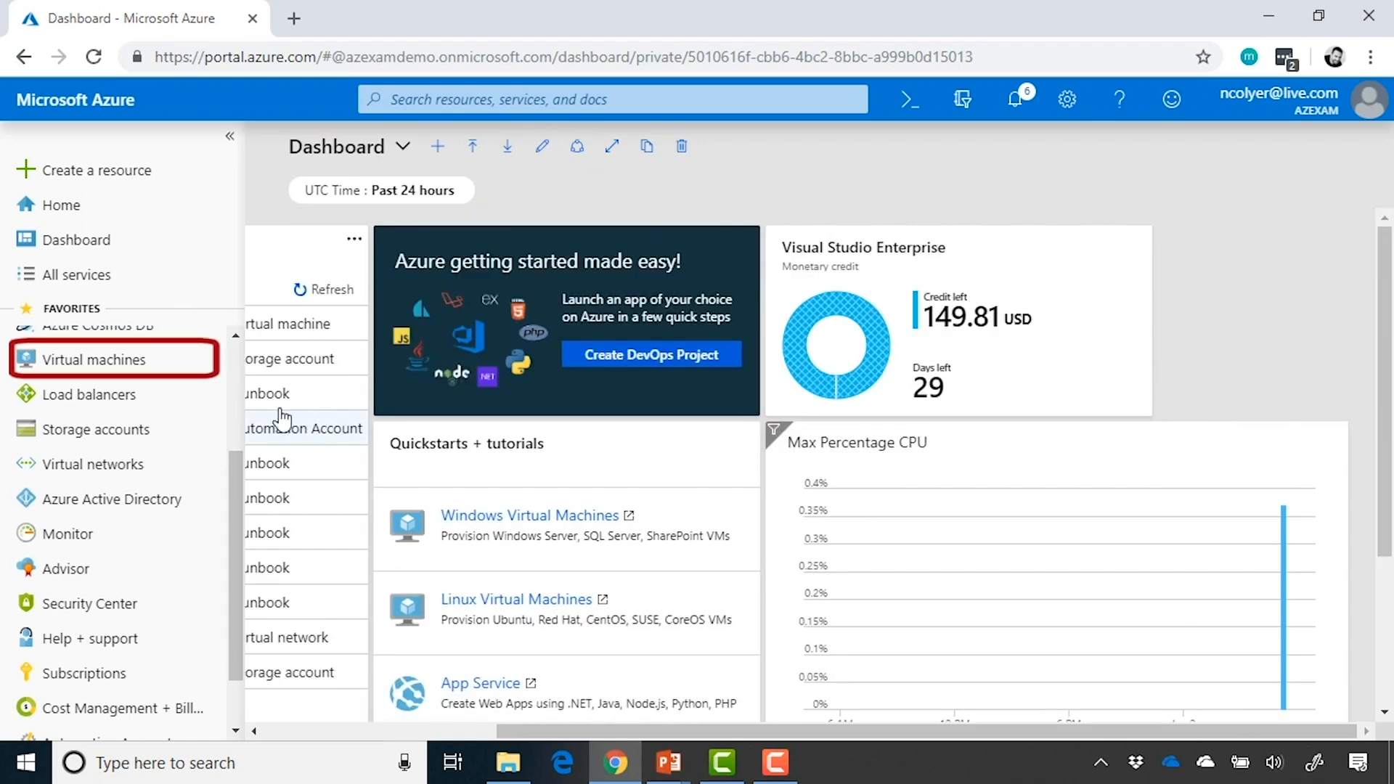
Open the Metrics page of the vm01 virtual machine
left_click(138, 360)
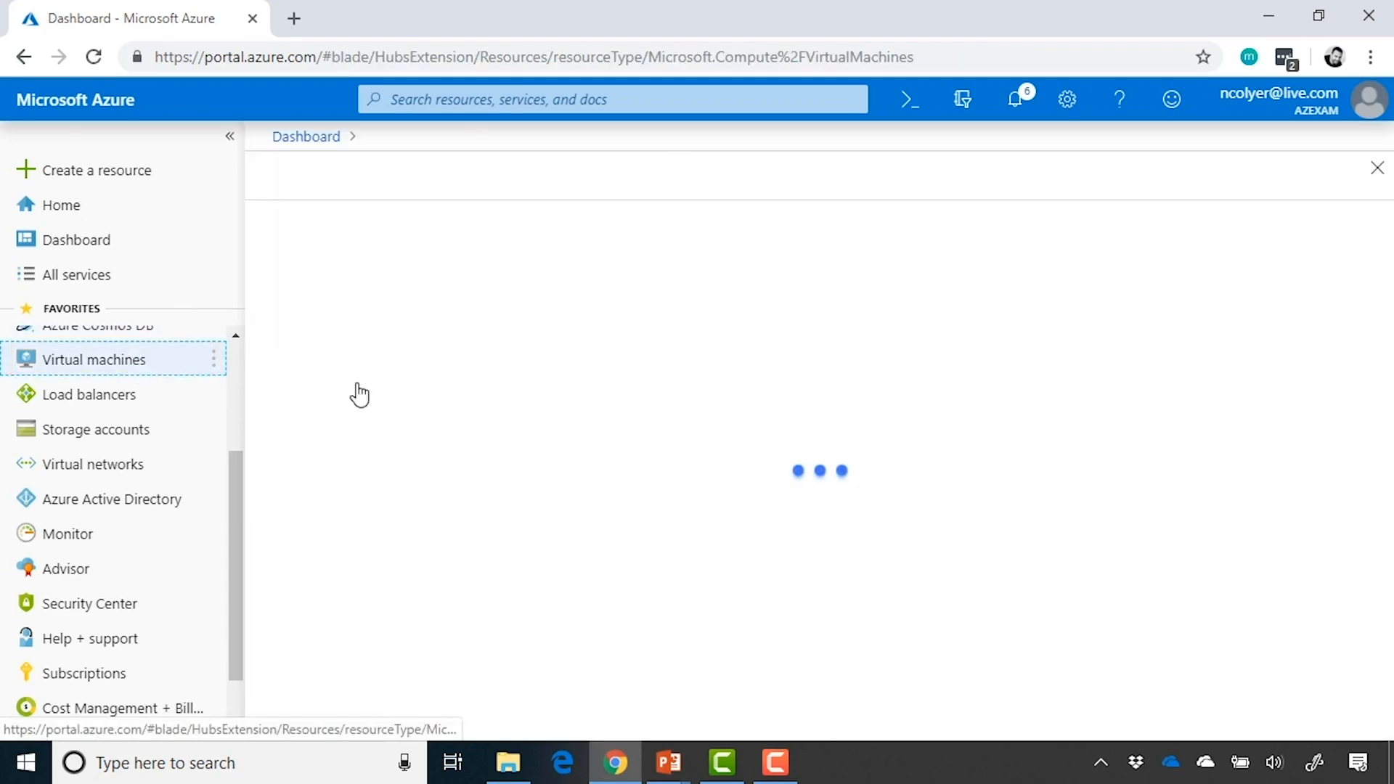
left_click(356, 407)
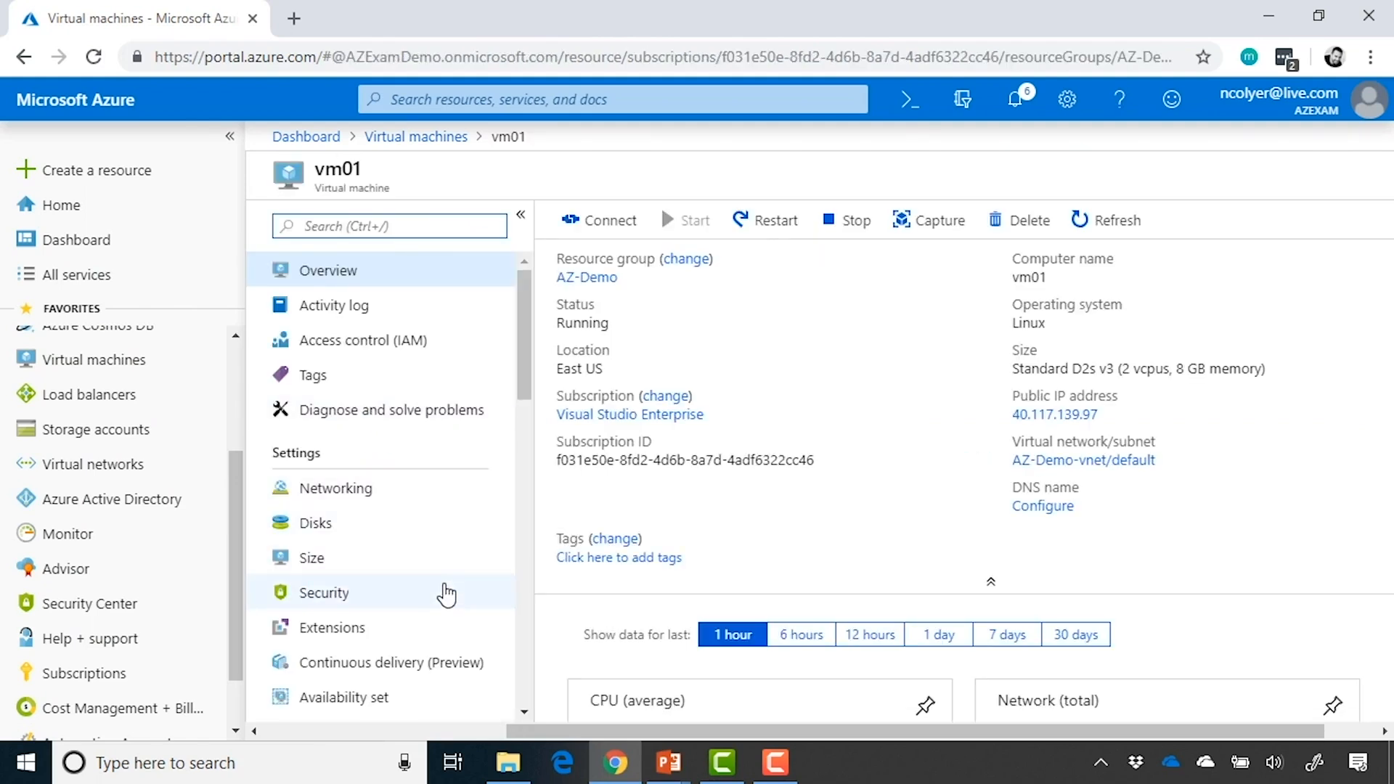
scroll(447, 594, "down", 6)
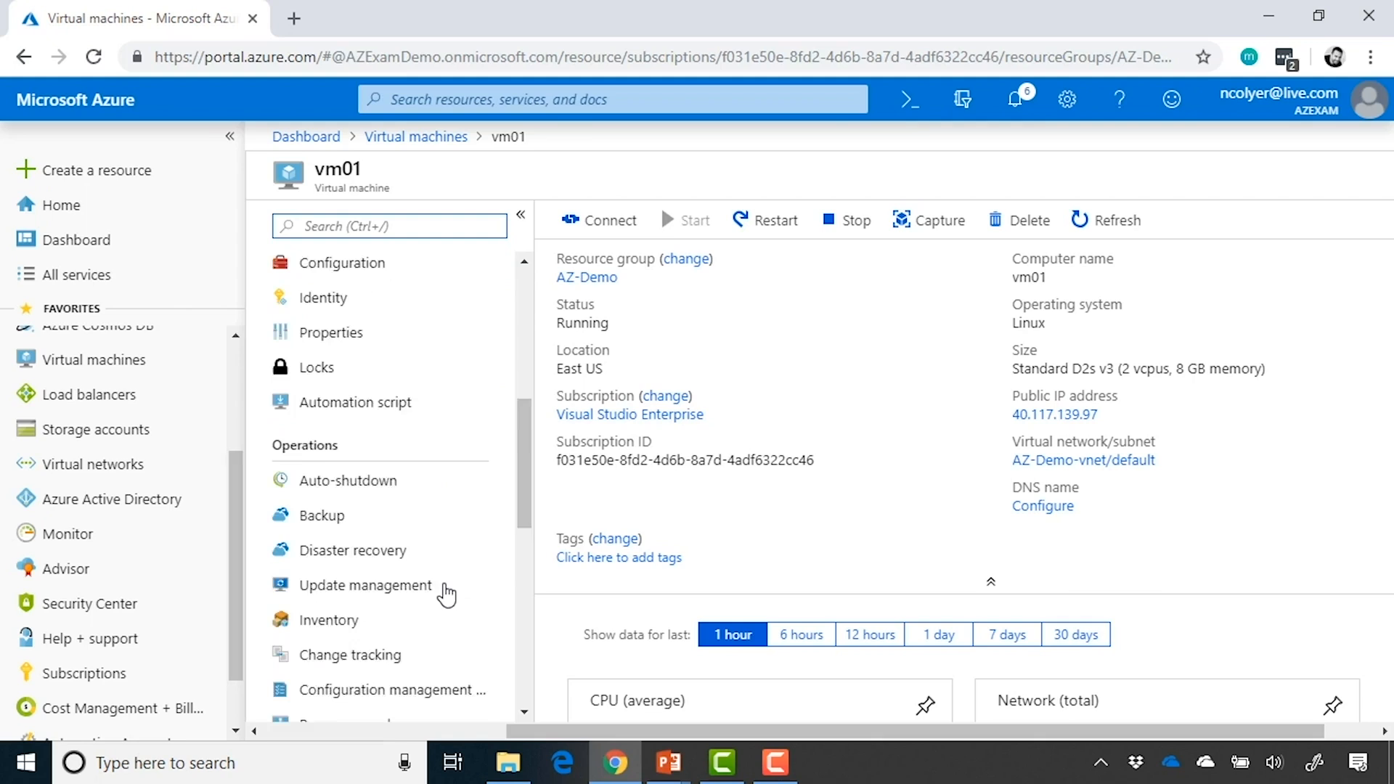
scroll(446, 594, "down", 5)
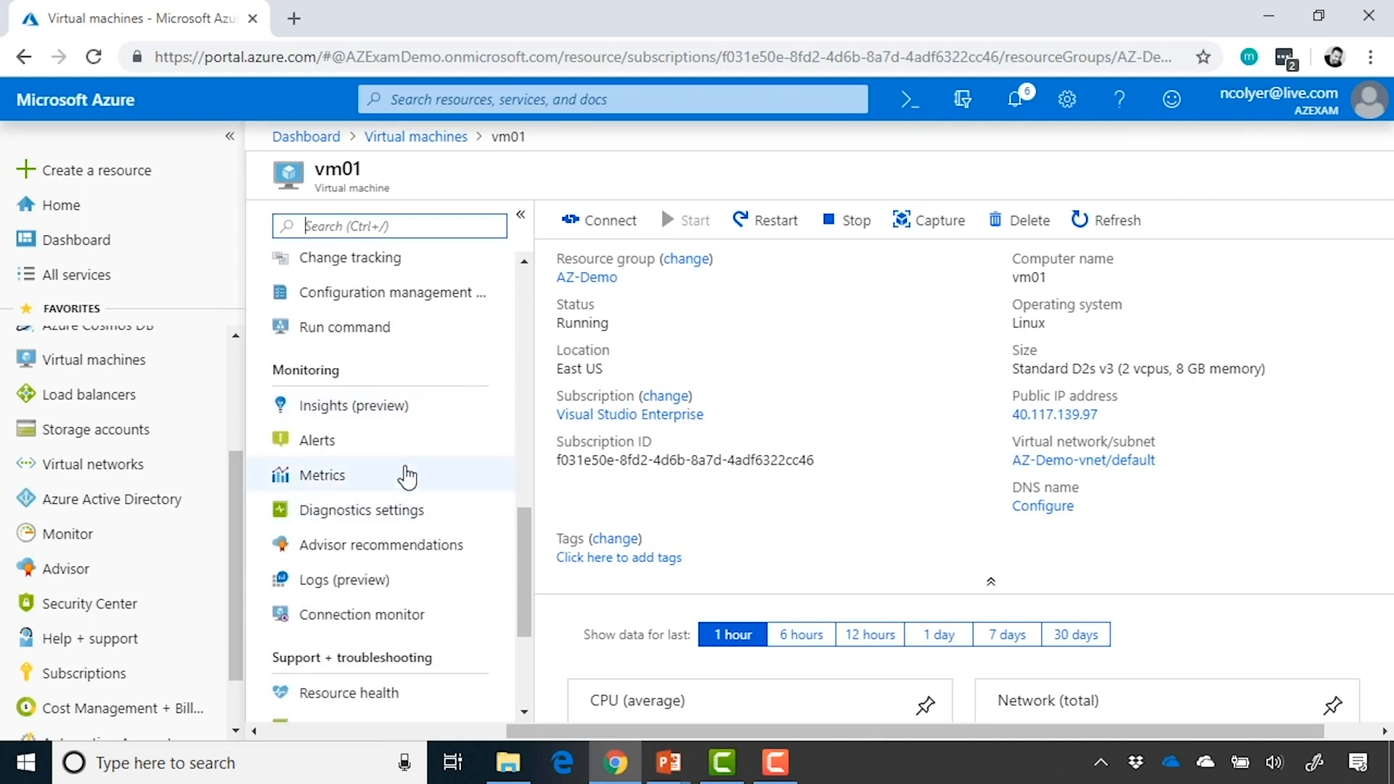
left_click(408, 475)
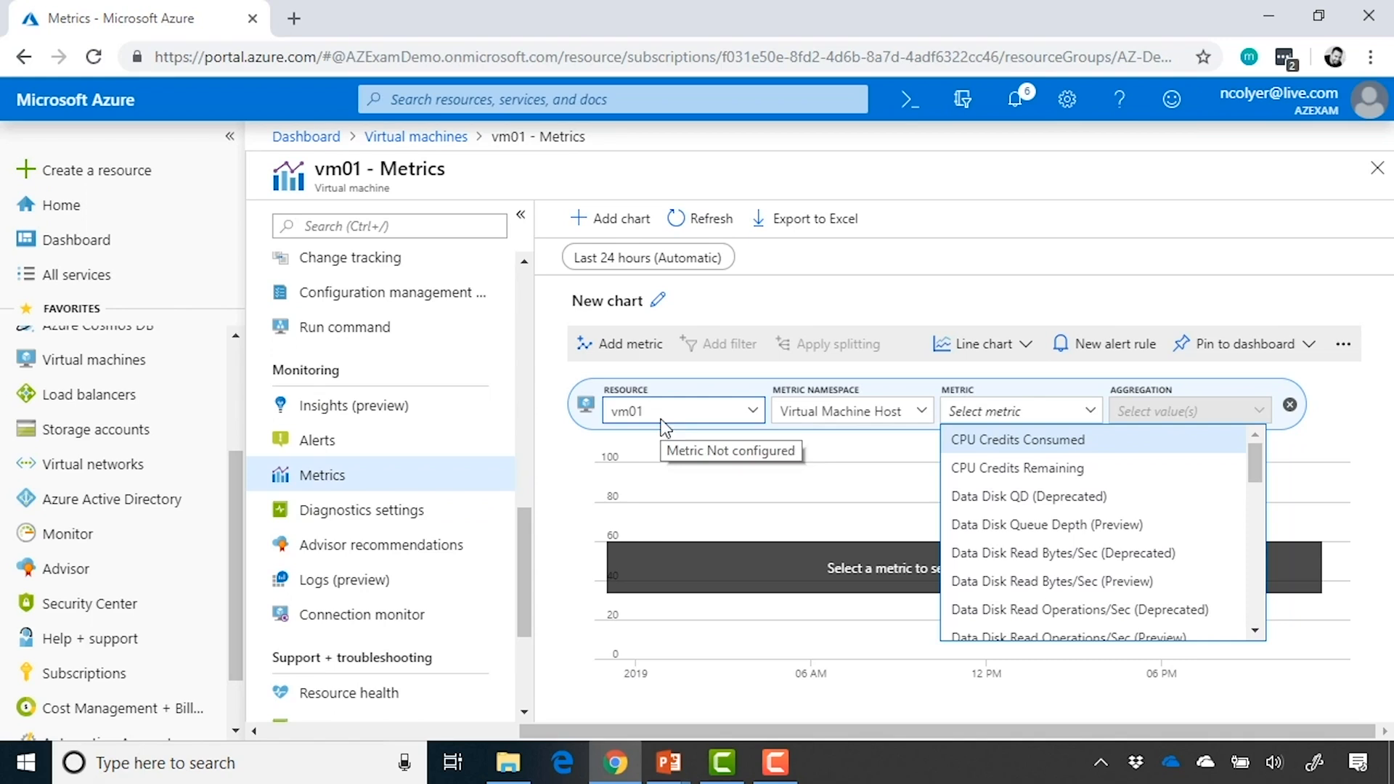
scroll(1123, 532, "down", 1)
scroll(1123, 532, "up", 1)
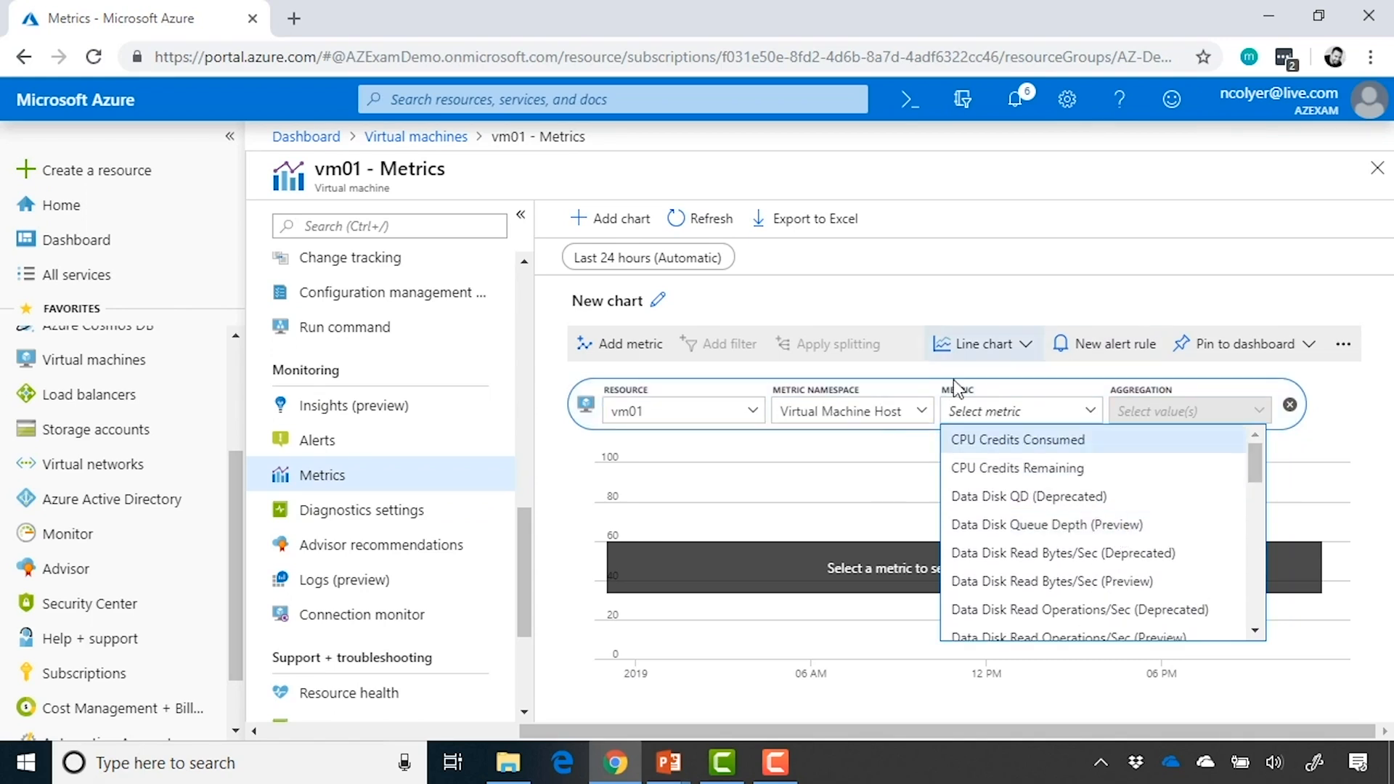
Return to vm01's overview, look through its performance charts, and pin the Network (total) chart to the dashboard
scroll(435, 458, "up", 1)
scroll(436, 459, "up", 6)
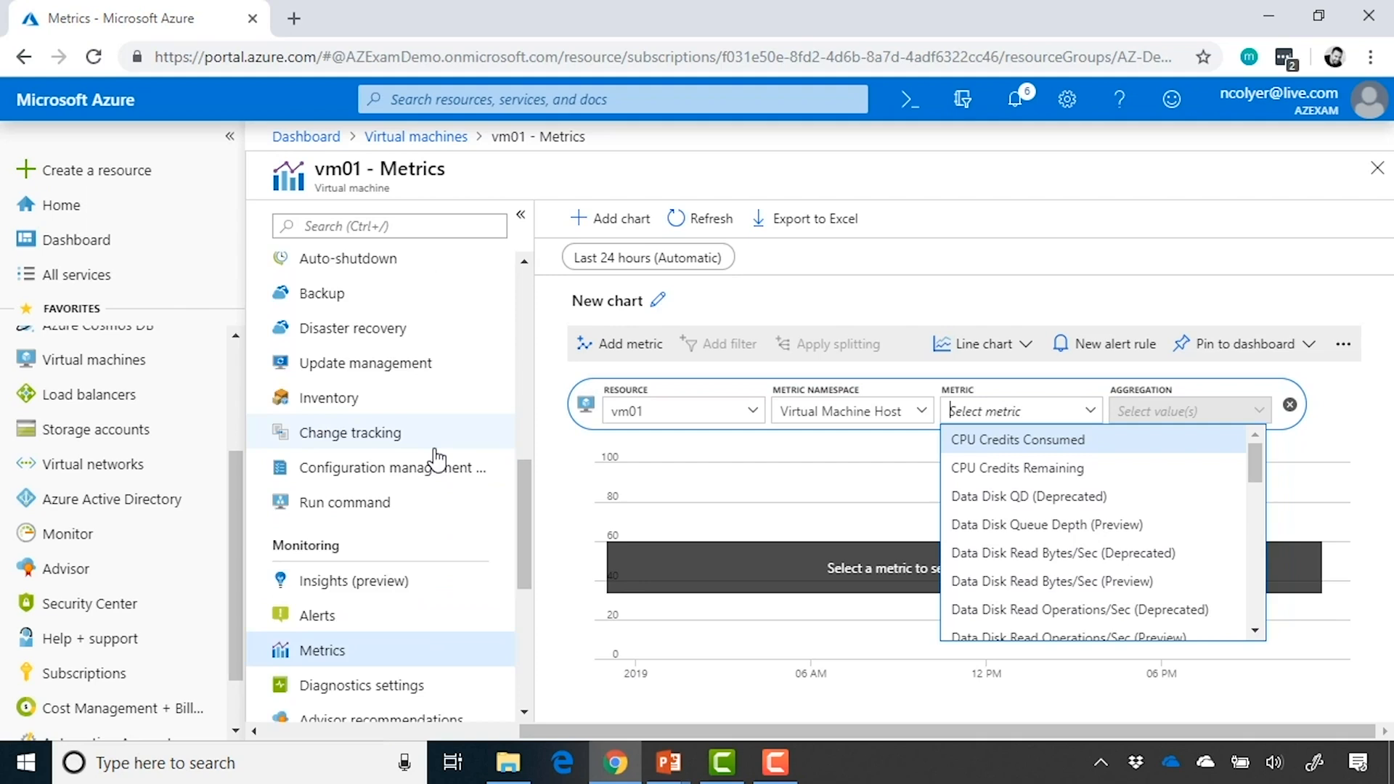
scroll(435, 459, "up", 5)
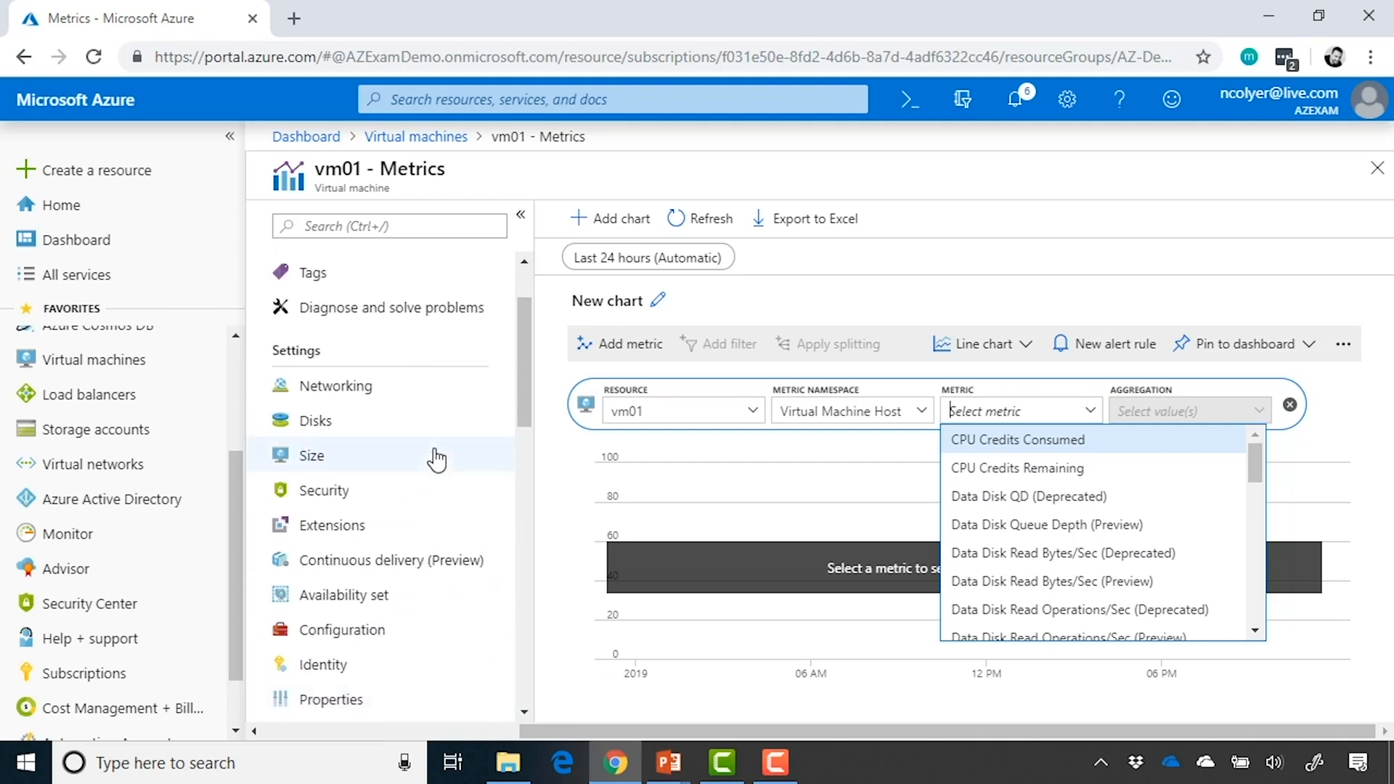
left_click(393, 275)
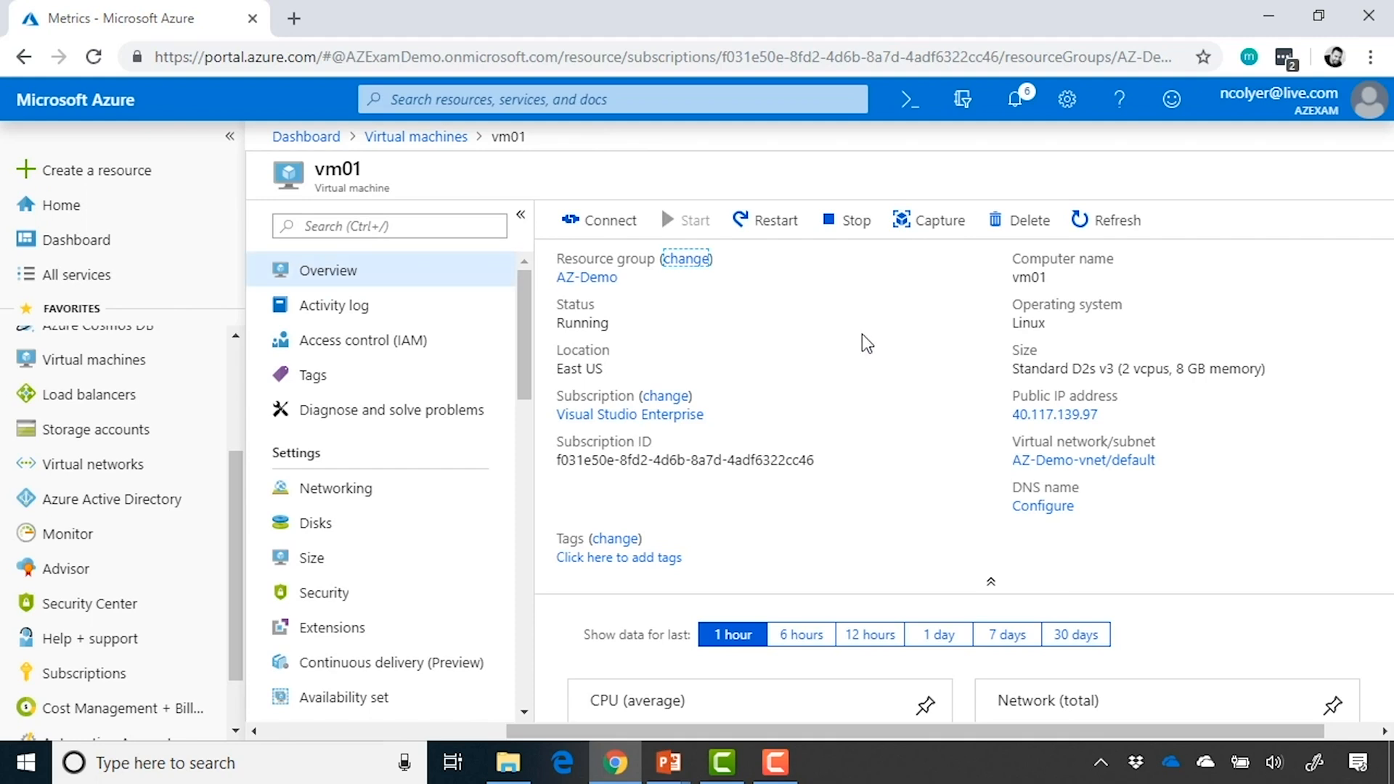
scroll(1006, 369, "down", 1)
scroll(1005, 369, "down", 3)
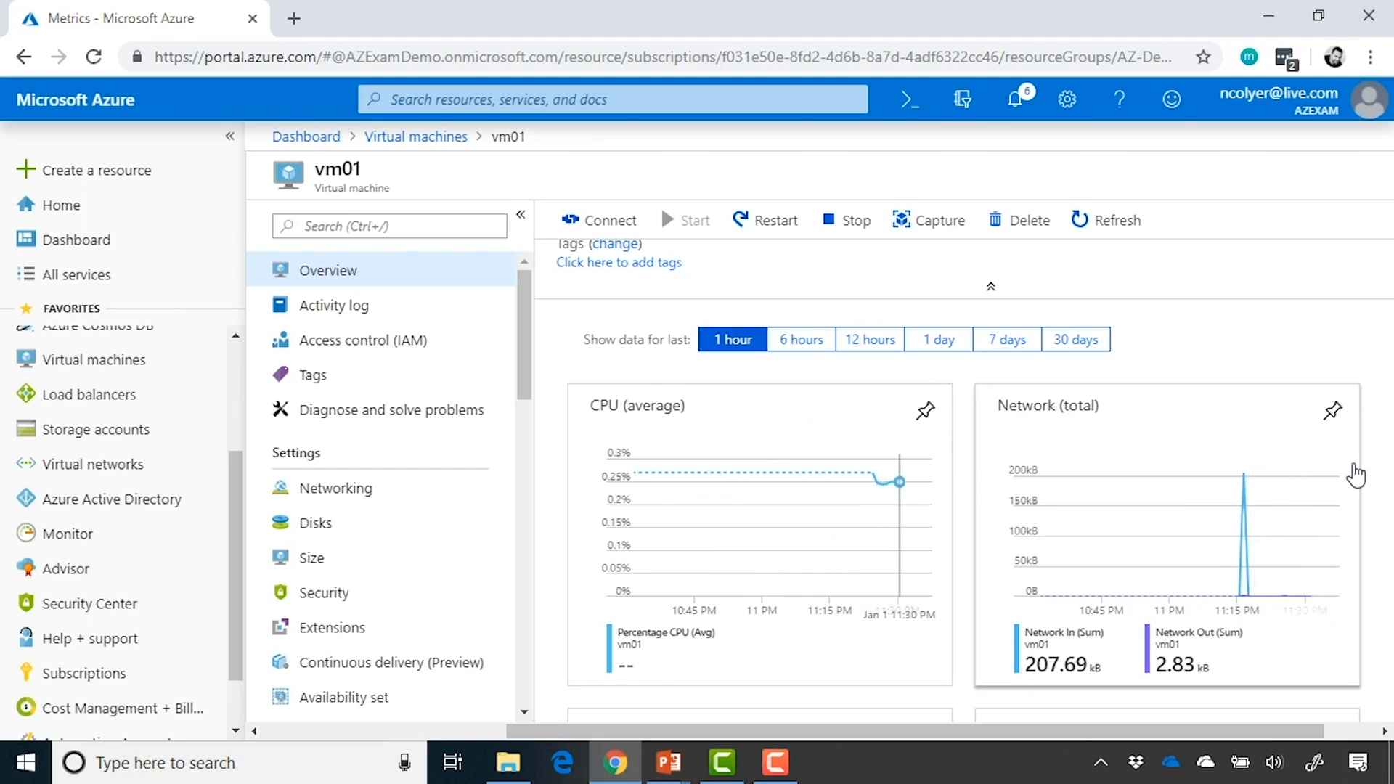
scroll(1364, 508, "down", 3)
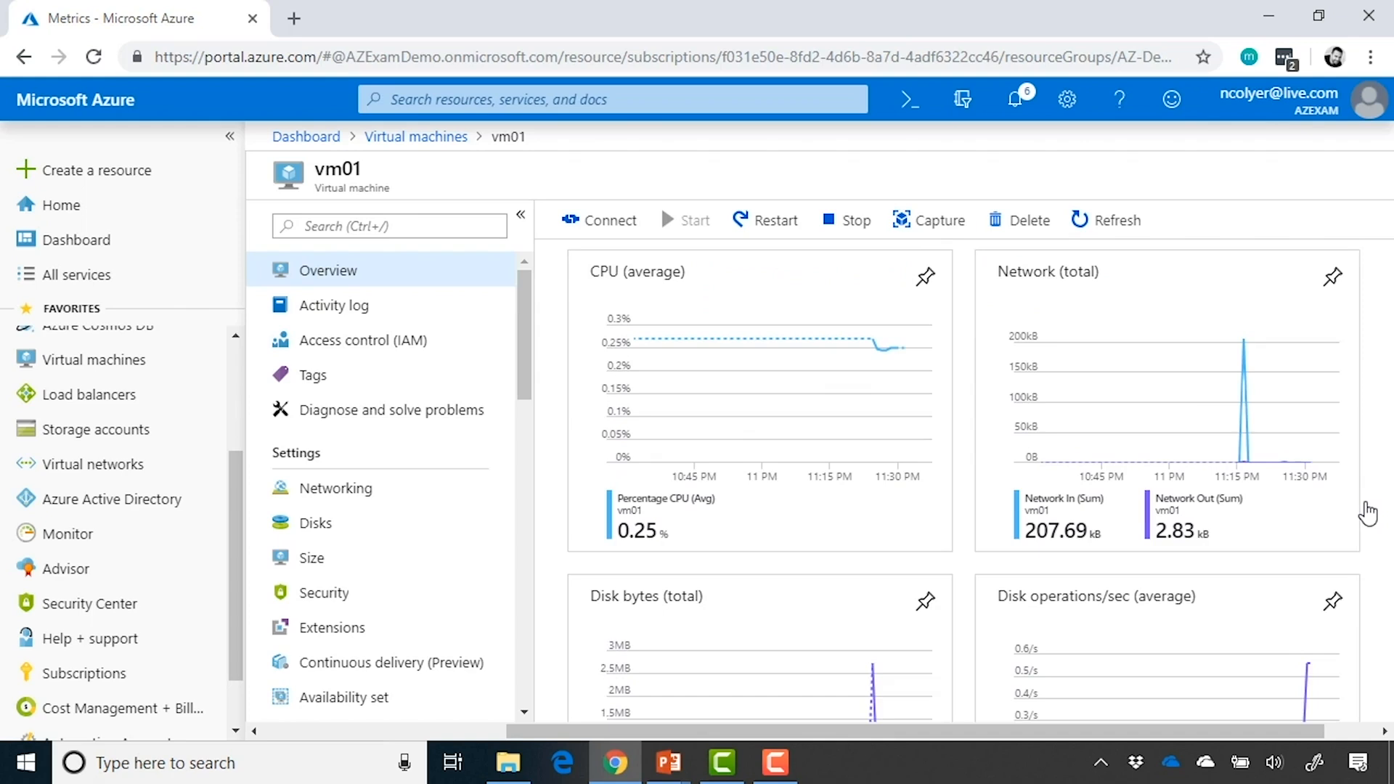
scroll(1368, 514, "down", 1)
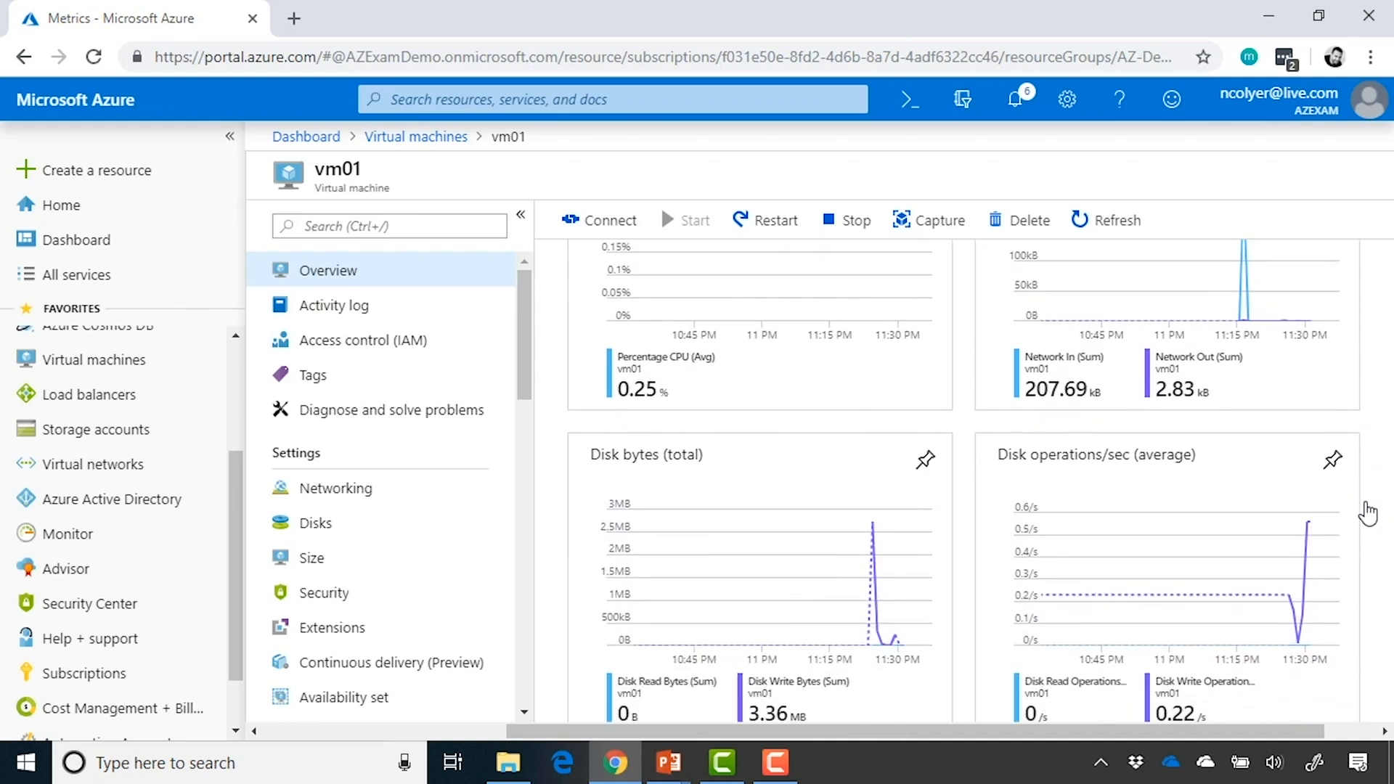
scroll(1368, 514, "down", 1)
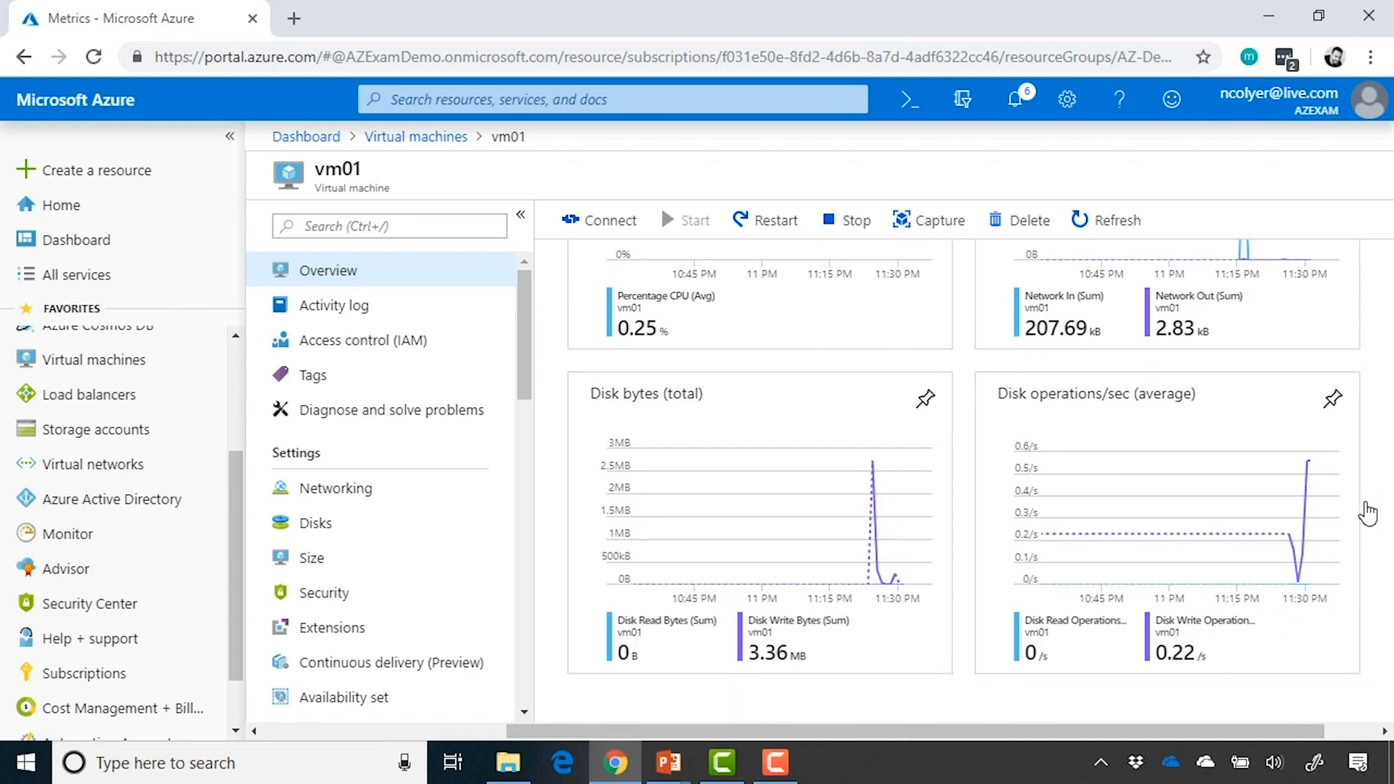
scroll(1365, 508, "up", 3)
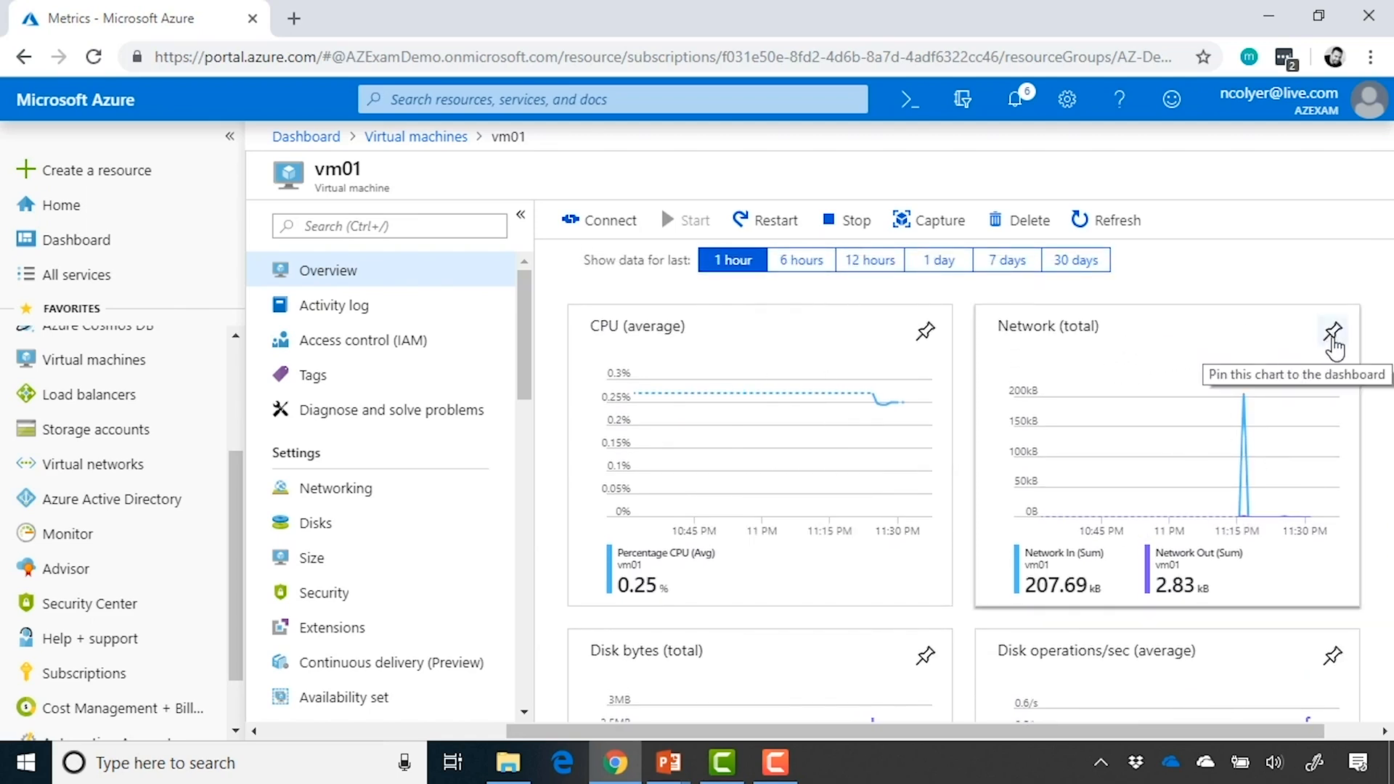
left_click(1333, 335)
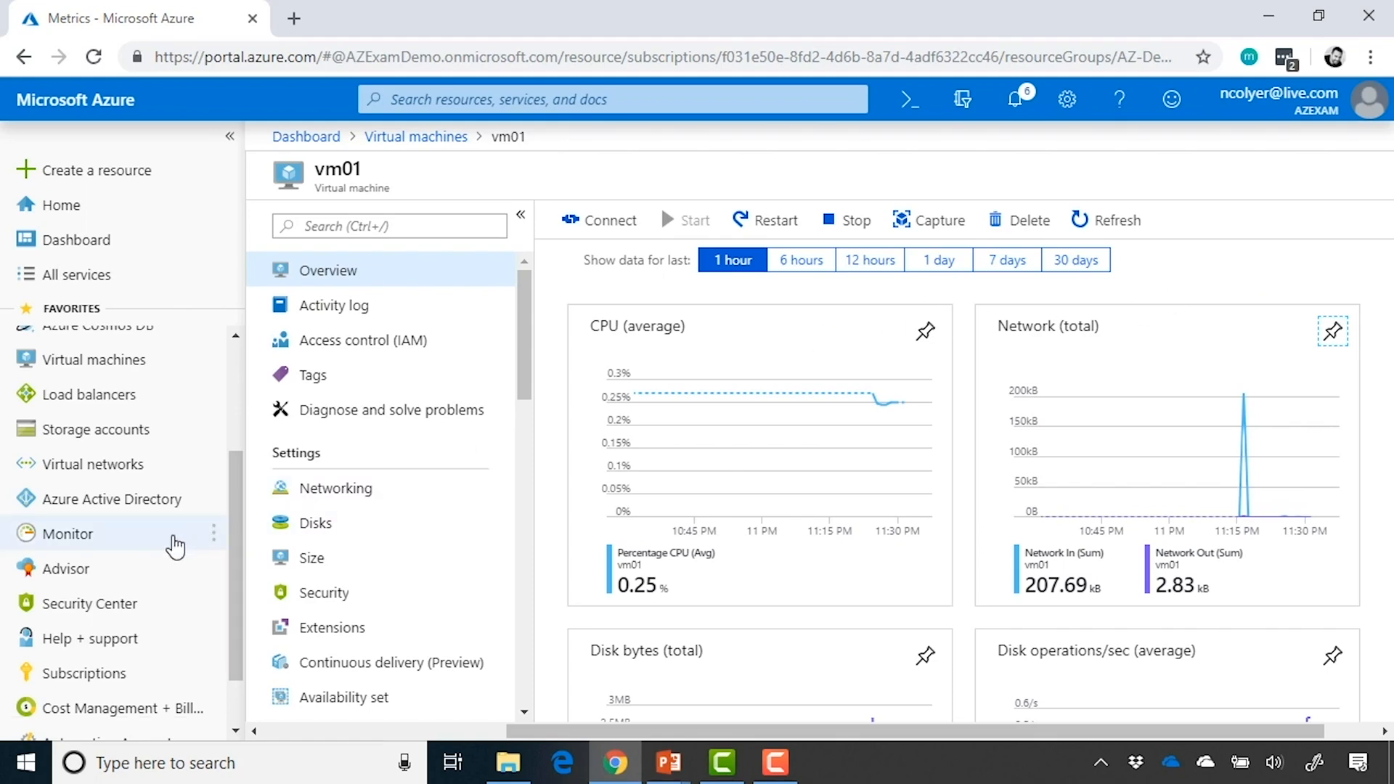
Go to Azure Monitor's overview and start creating a new alert rule
left_click(175, 546)
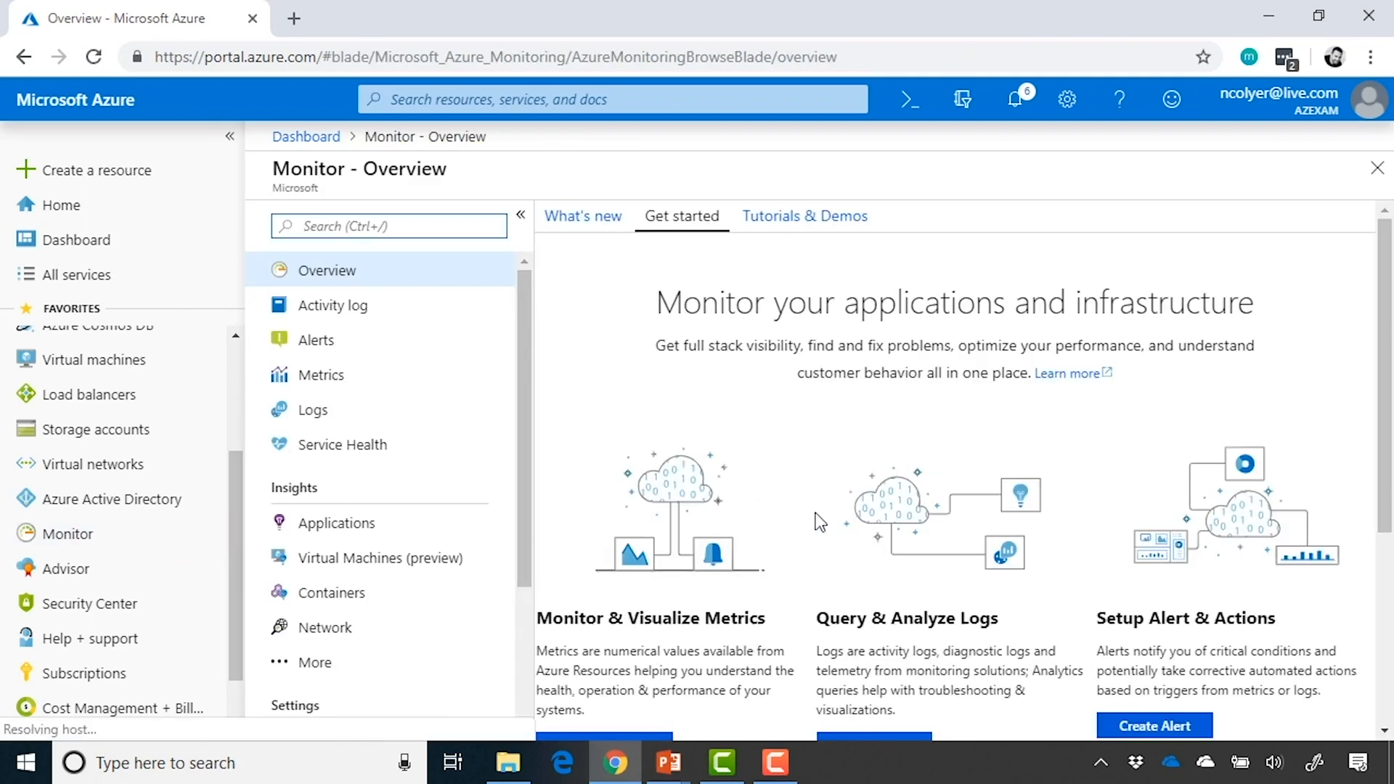
scroll(820, 521, "down", 3)
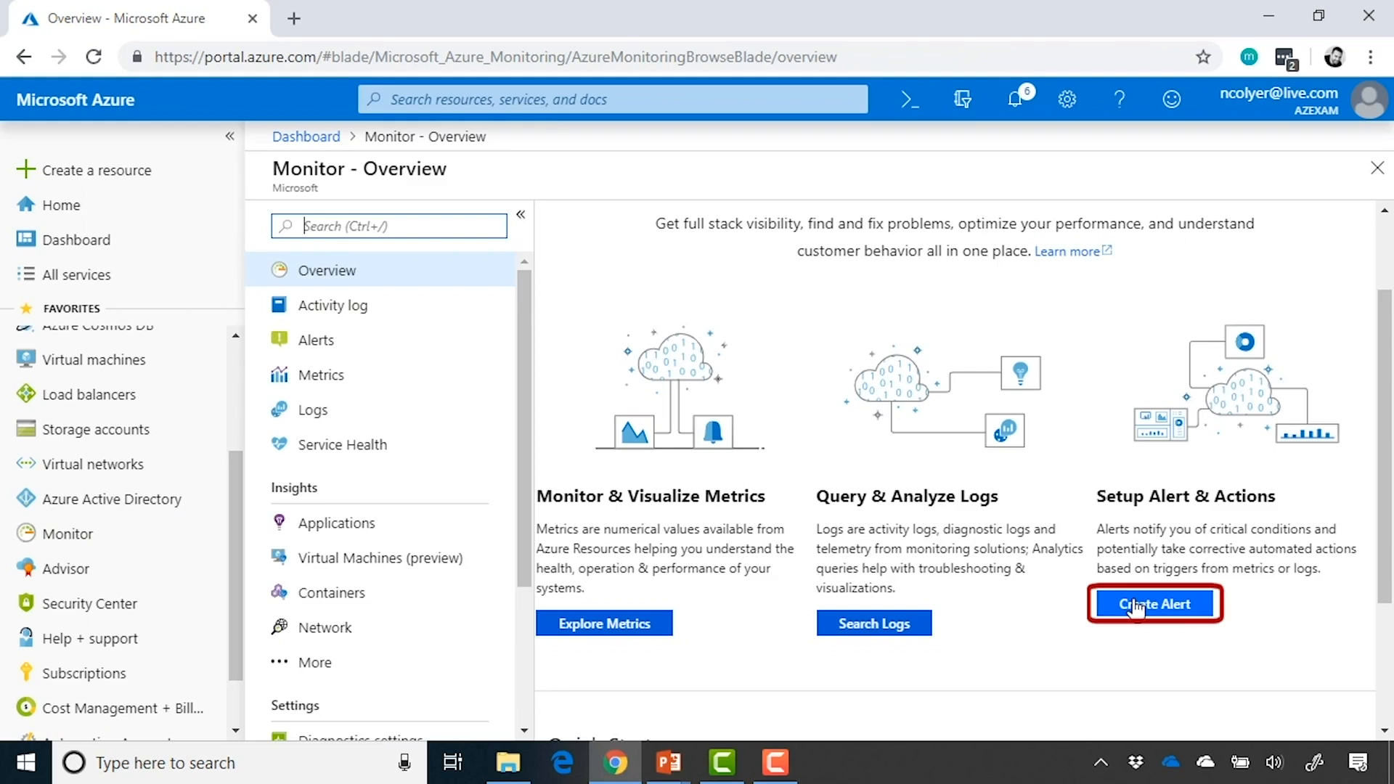
left_click(1136, 607)
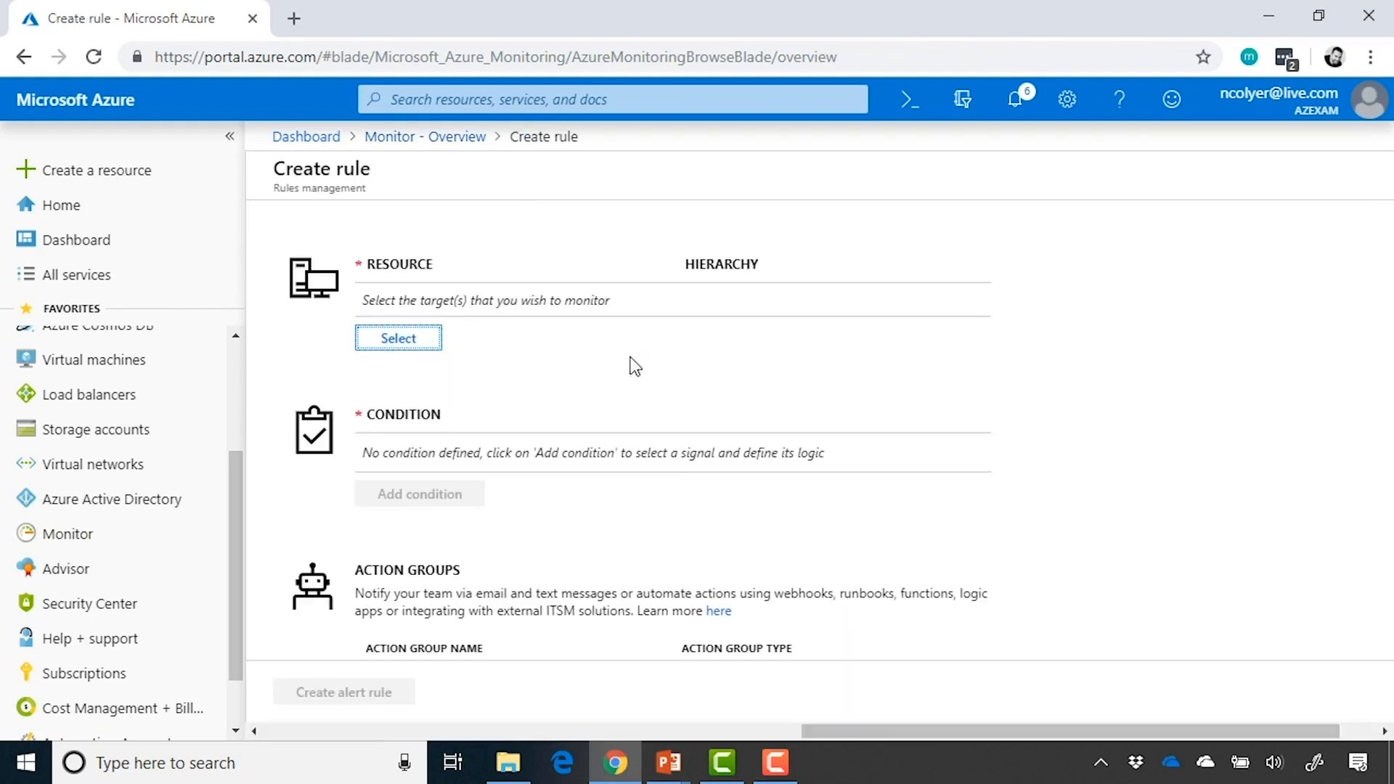
Filter the alert rule's target resources to Virtual machines and select vm01 in the AZ-Demo resource group as the target
scroll(581, 237, "down", 1)
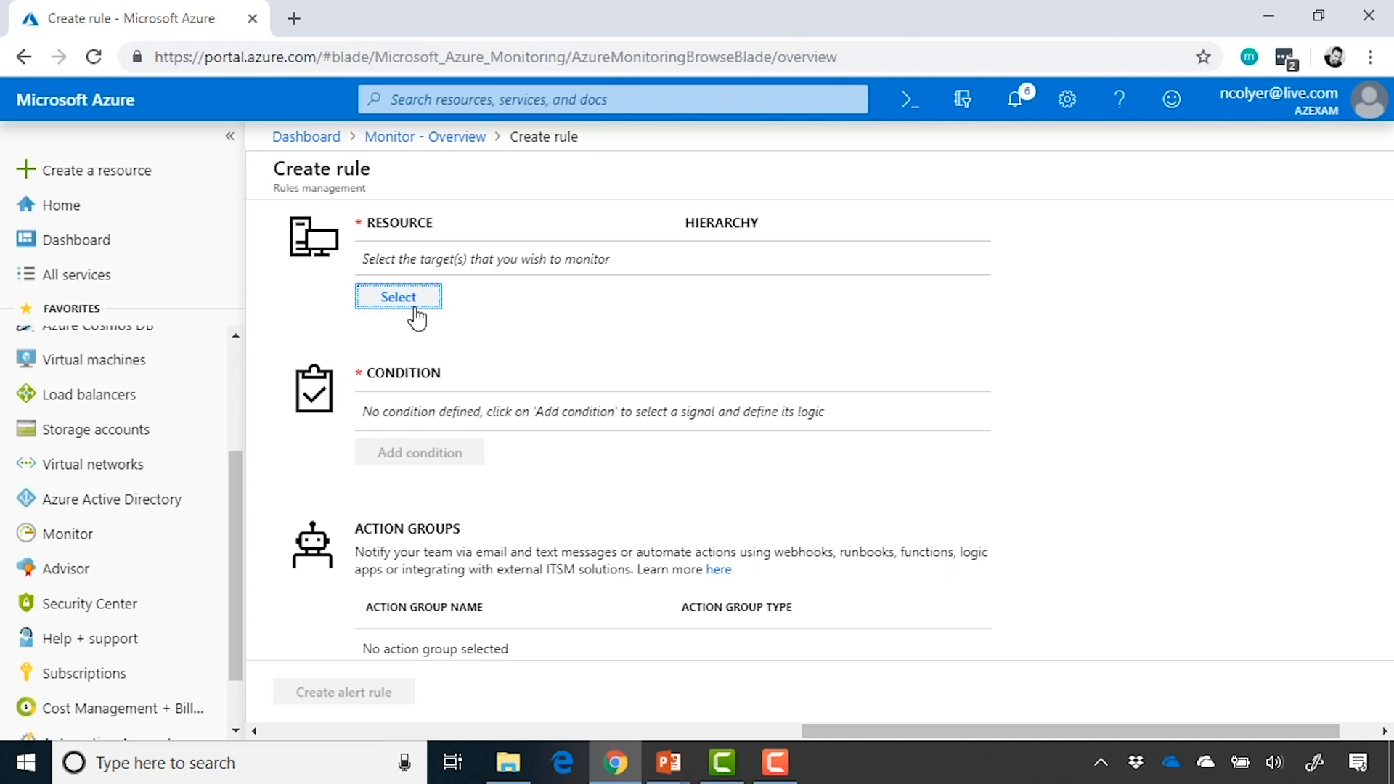
left_click(415, 307)
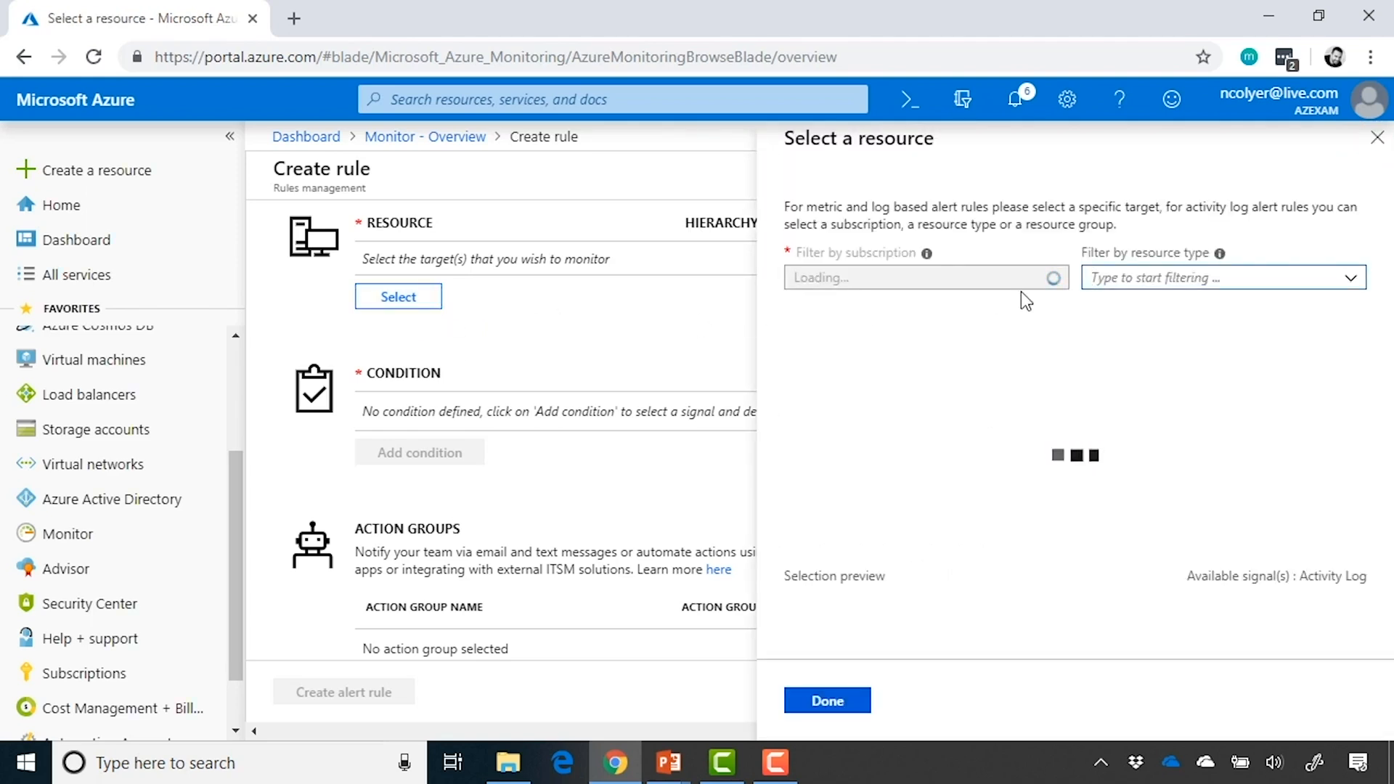
left_click(1354, 286)
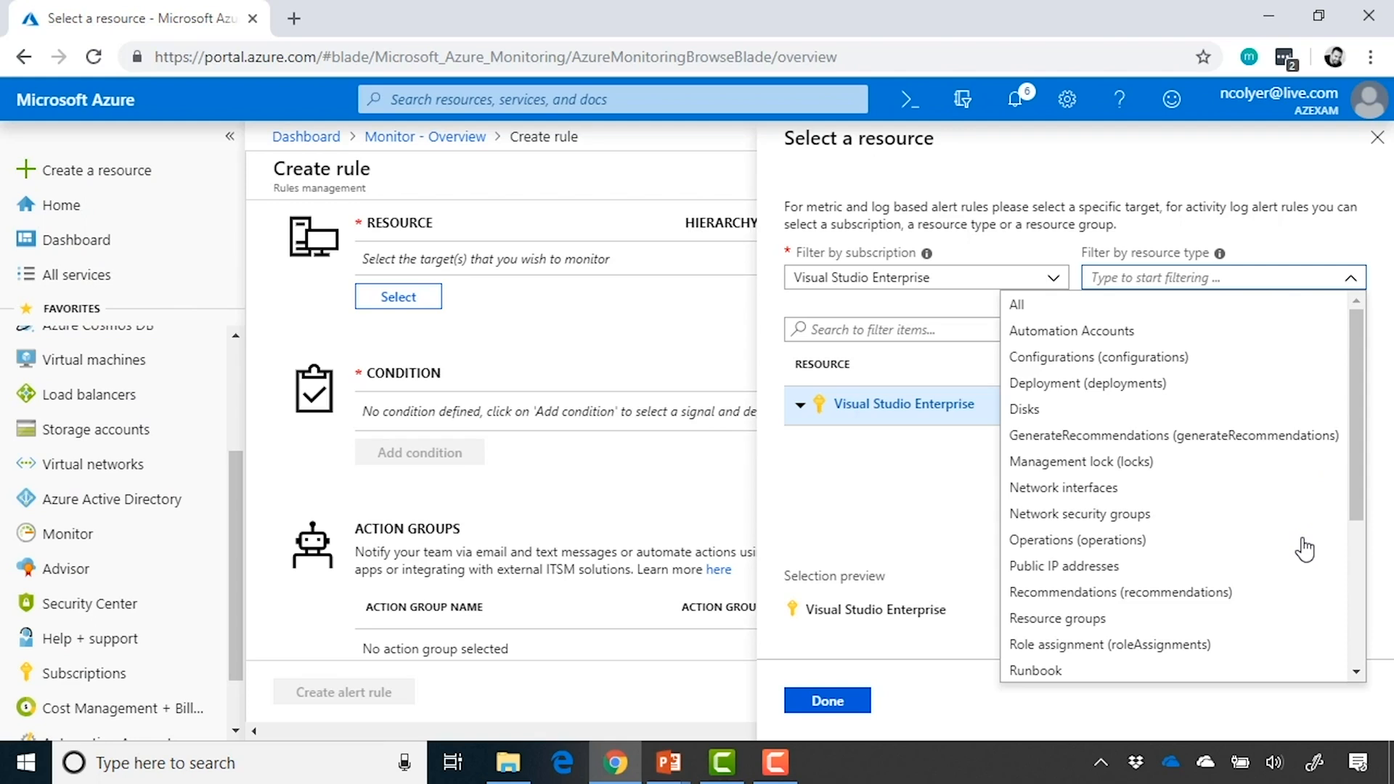
scroll(1305, 550, "down", 3)
scroll(1304, 549, "down", 2)
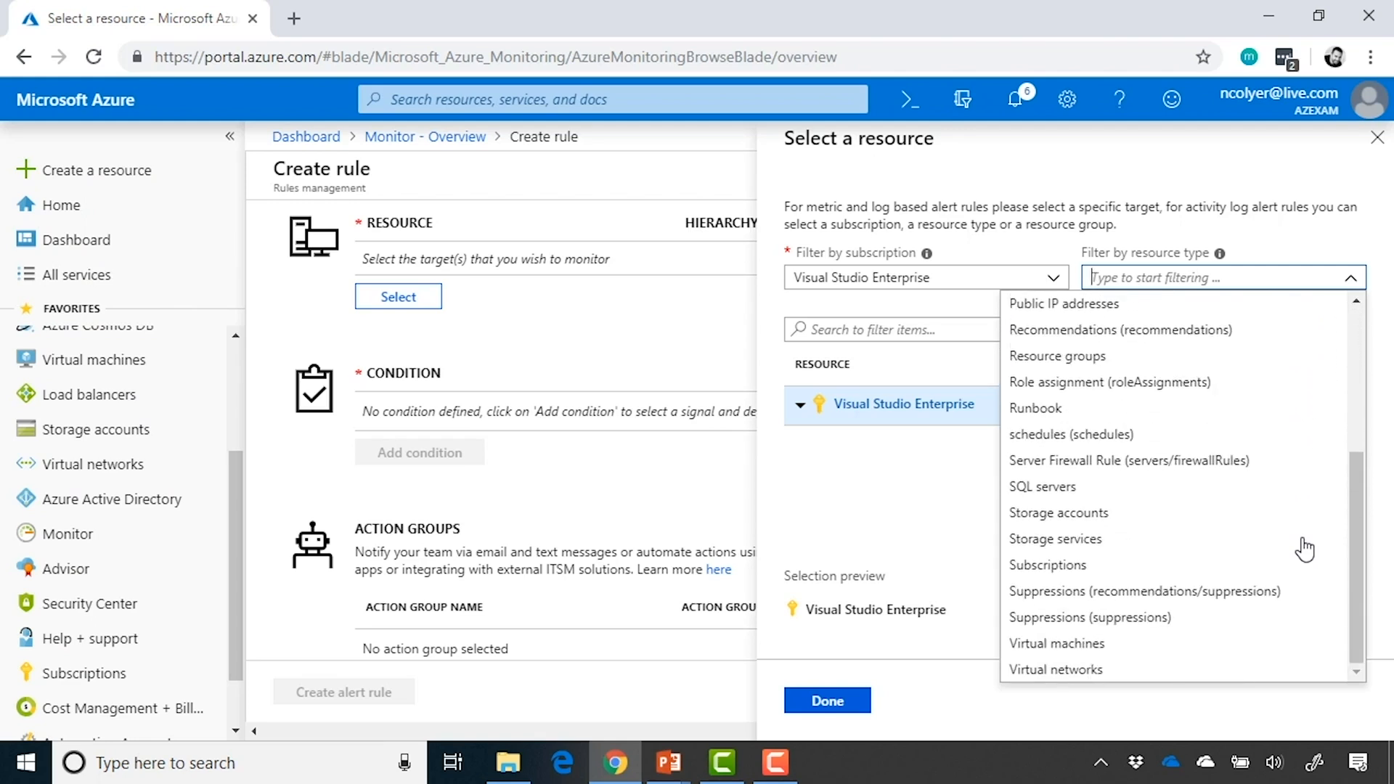
left_click(1162, 648)
left_click(880, 488)
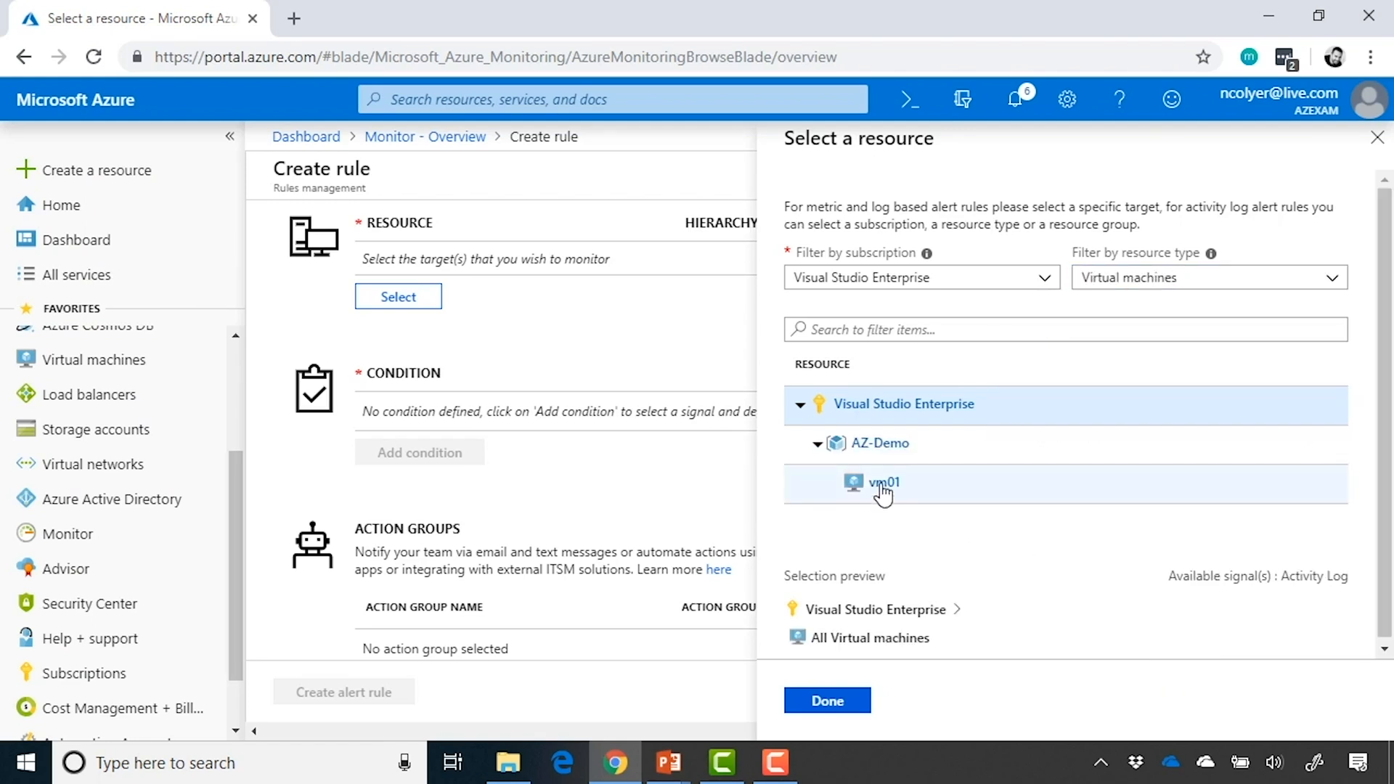
left_click(882, 493)
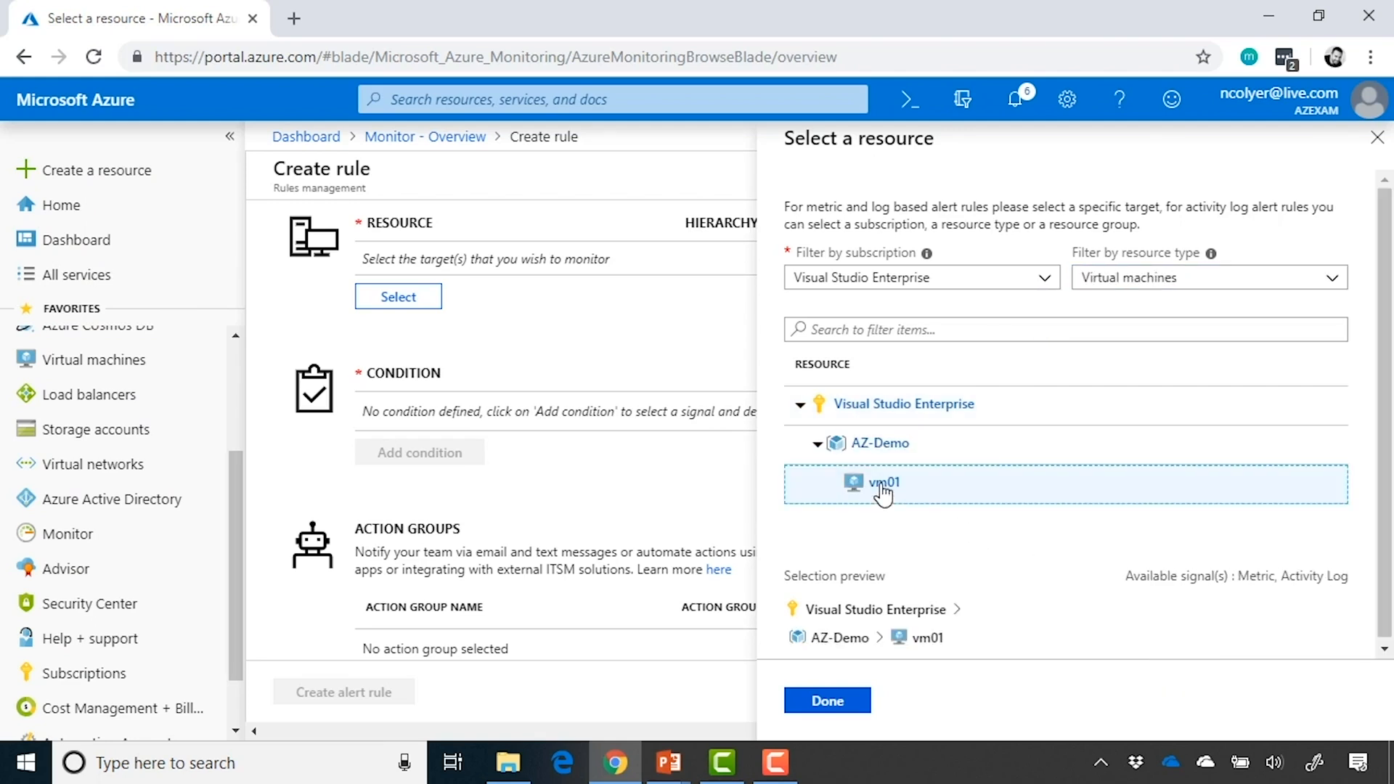
left_click(828, 701)
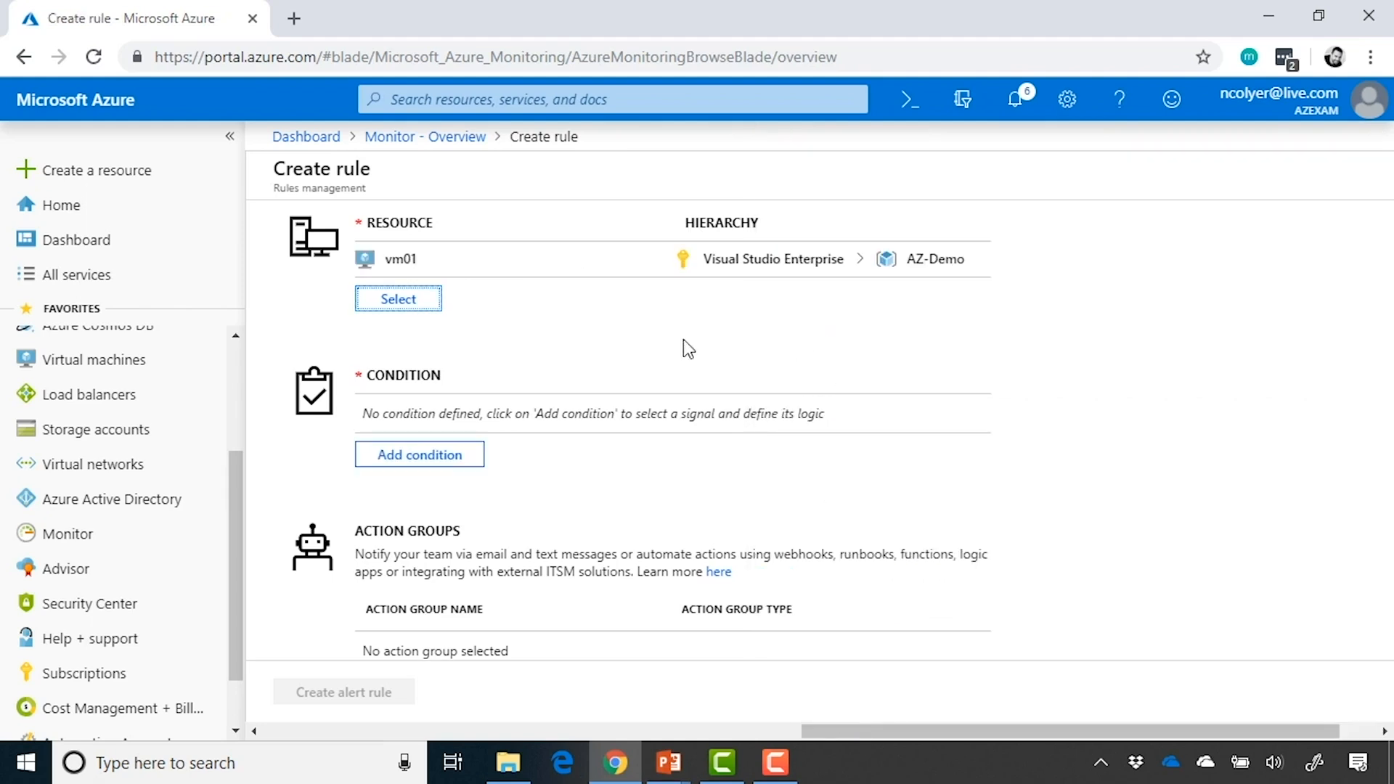
Add a condition to the alert rule based on the Percentage CPU signal, showing history over the last 6 hours
scroll(569, 312, "down", 1)
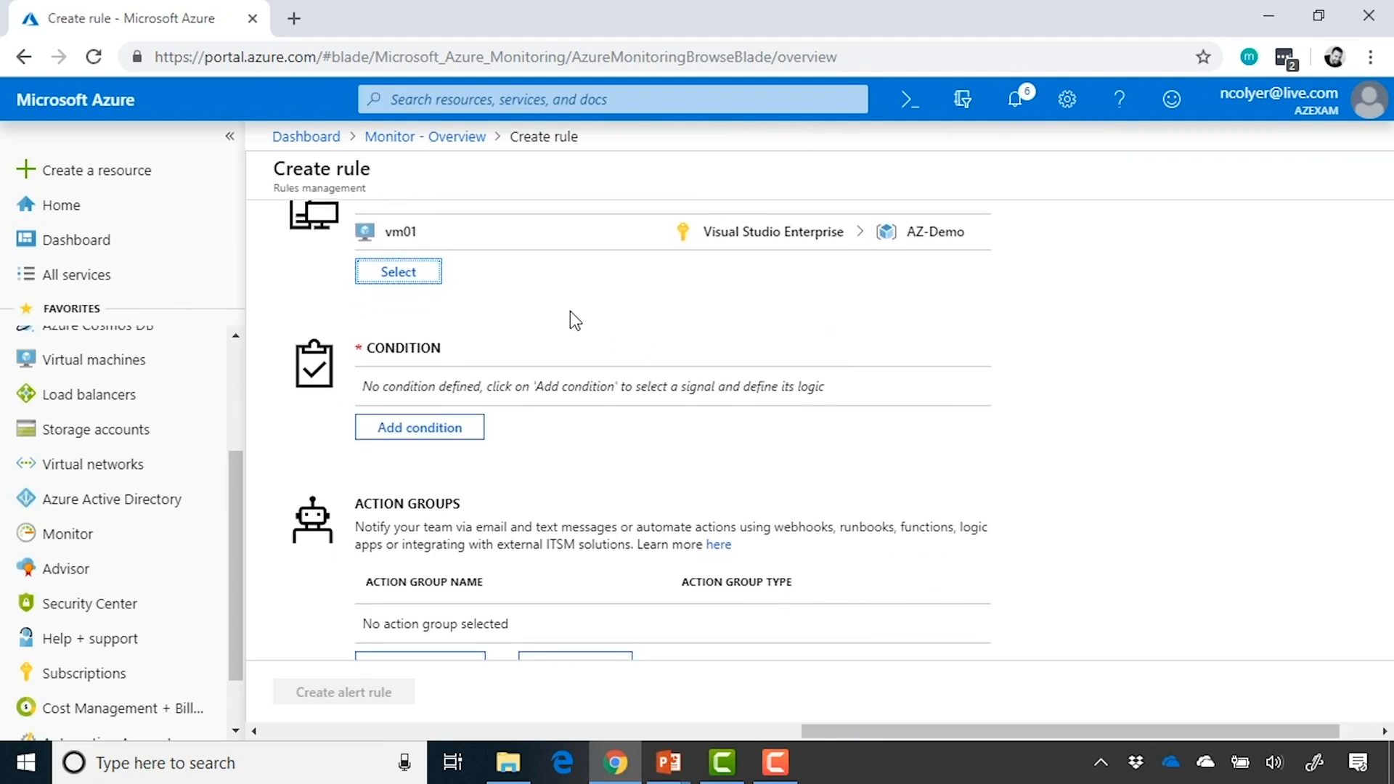
left_click(459, 378)
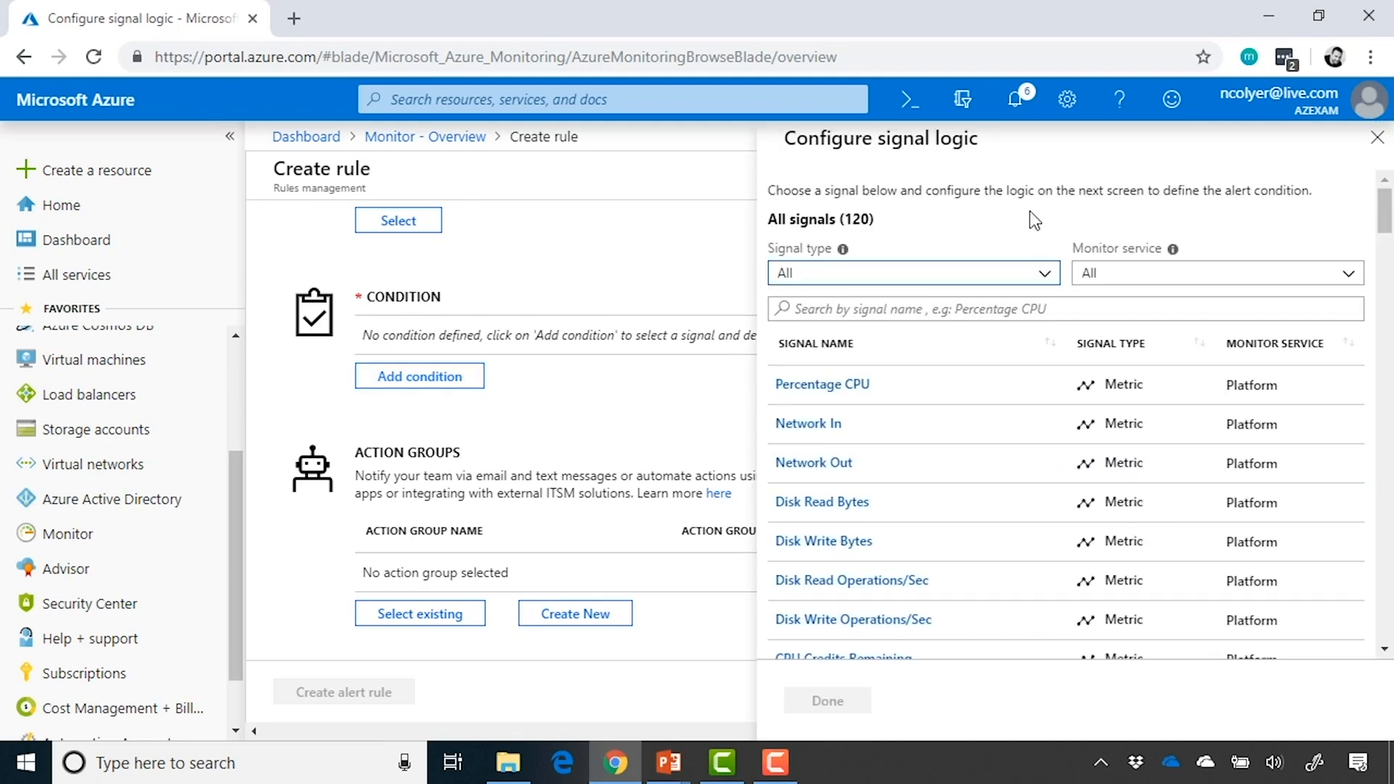
left_click(882, 394)
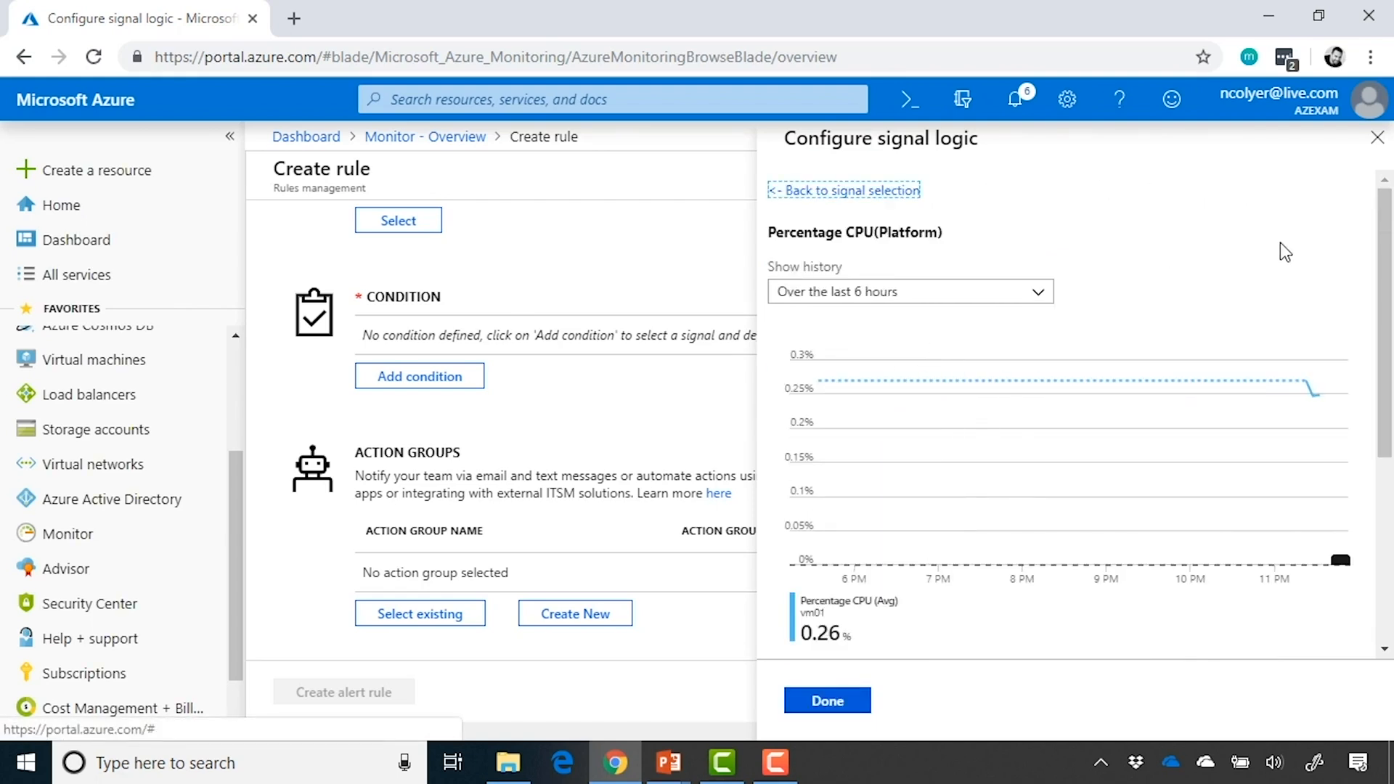
scroll(1279, 247, "down", 1)
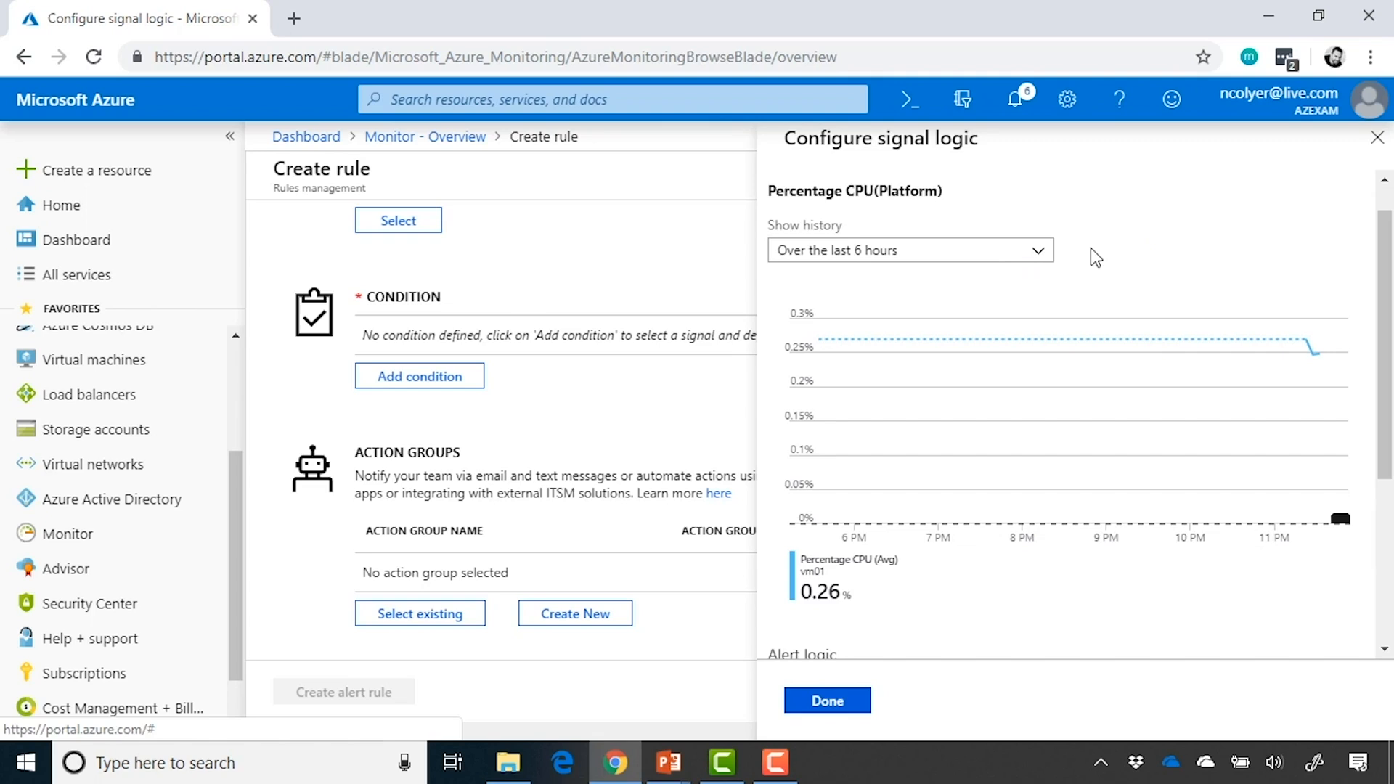
left_click(1019, 258)
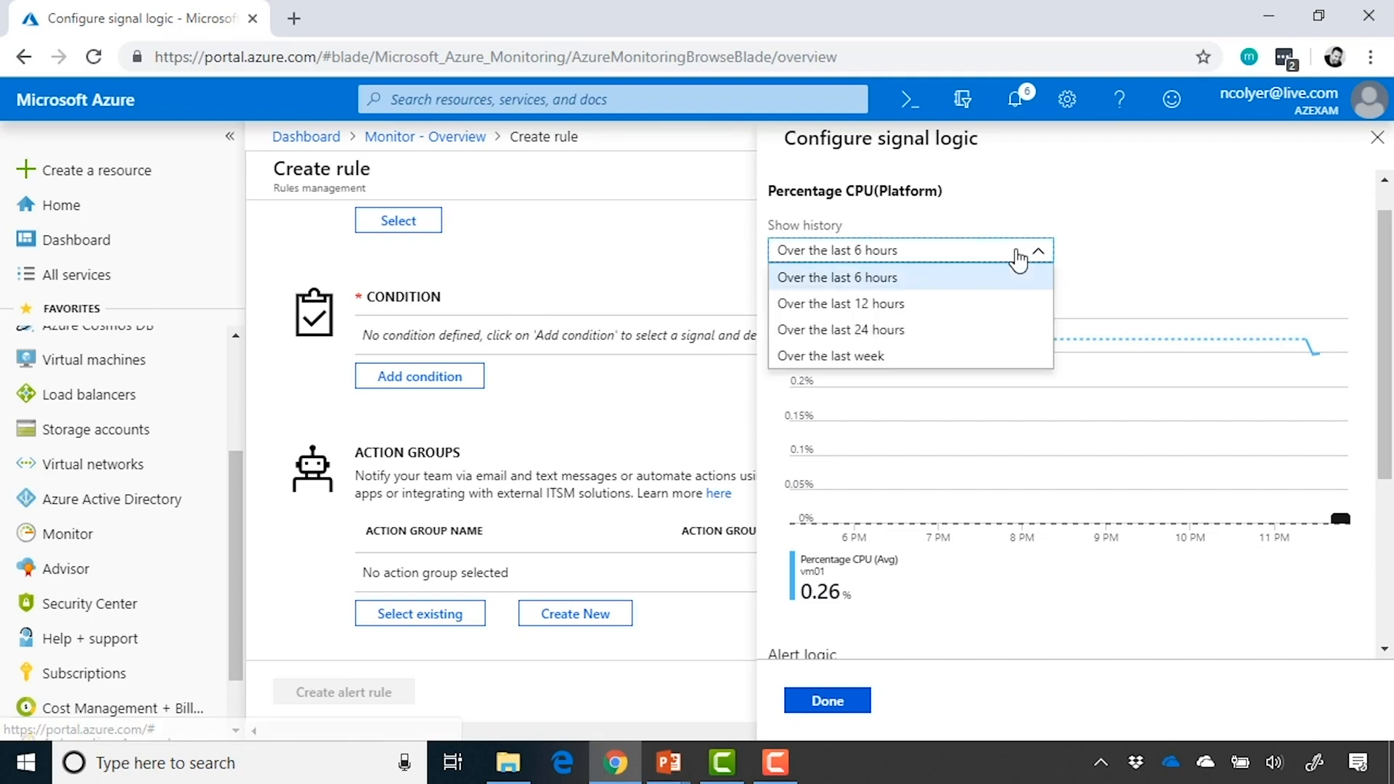
left_click(949, 287)
Set the condition's time aggregation to Average and its threshold to 90 percent, and finish the signal logic
scroll(1250, 261, "down", 4)
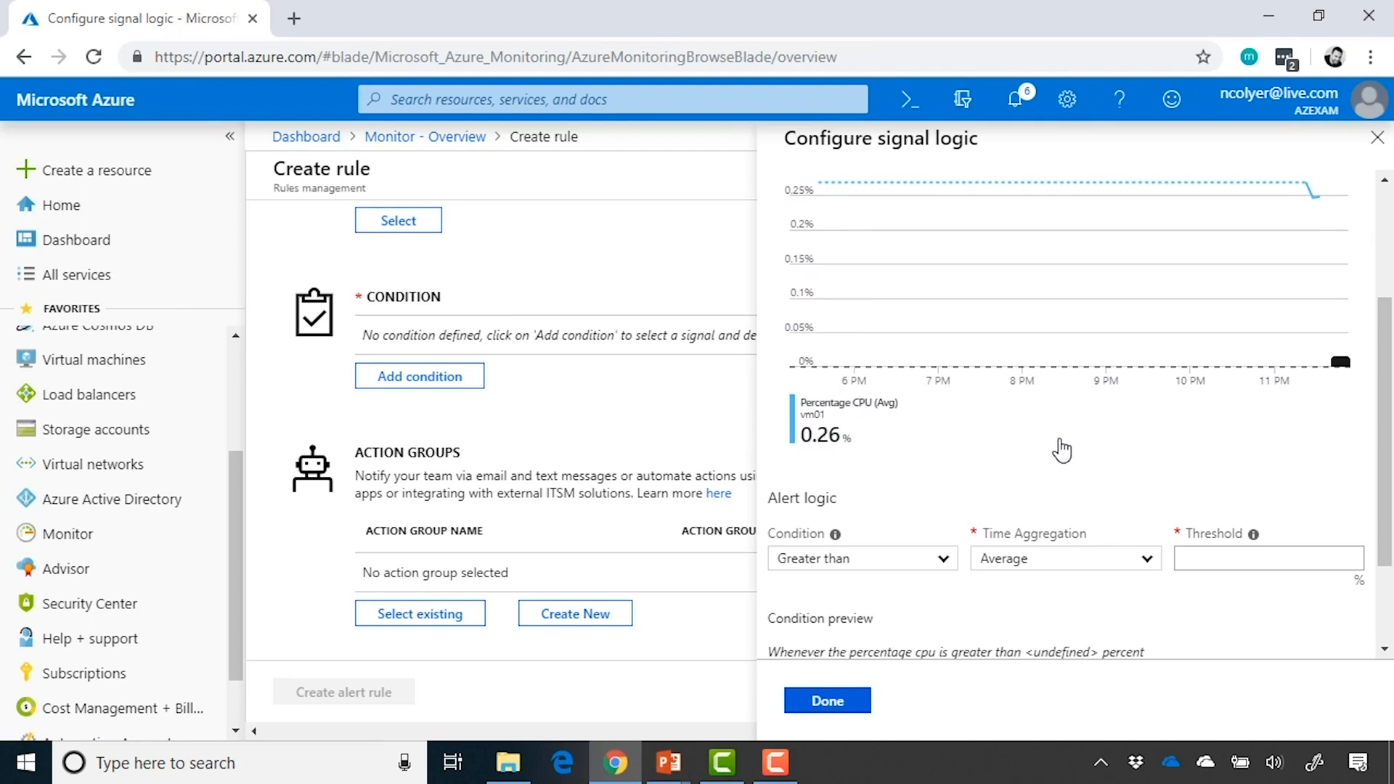
scroll(1062, 450, "down", 2)
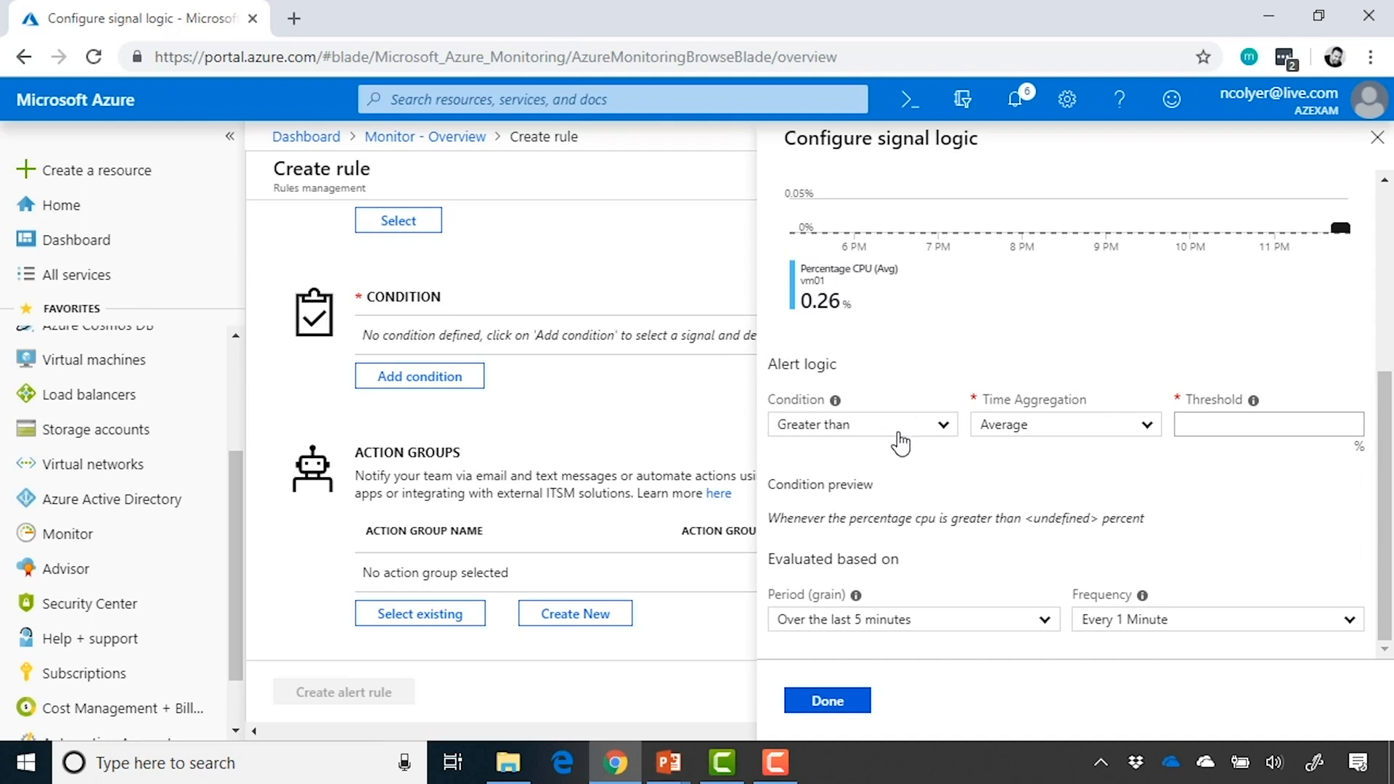
left_click(1149, 428)
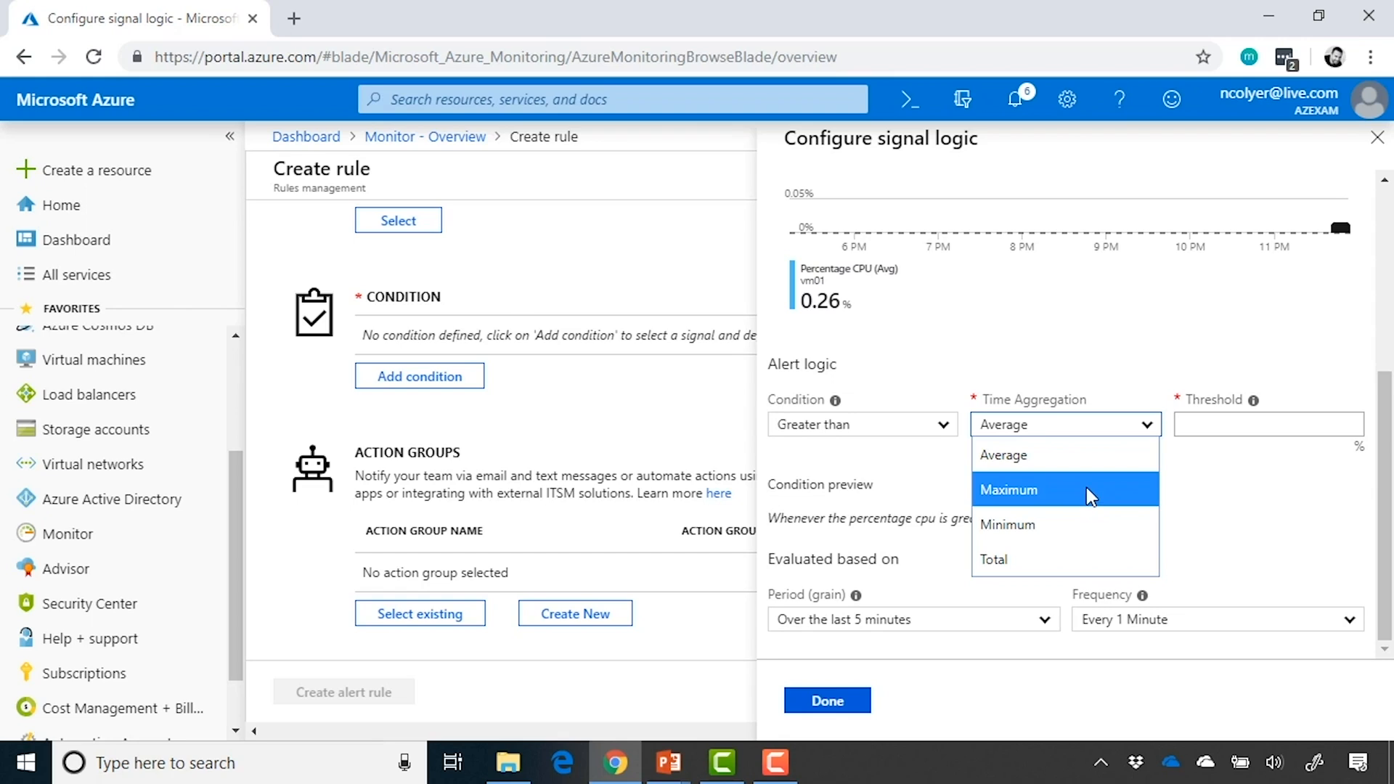
left_click(1138, 456)
left_click(1293, 422)
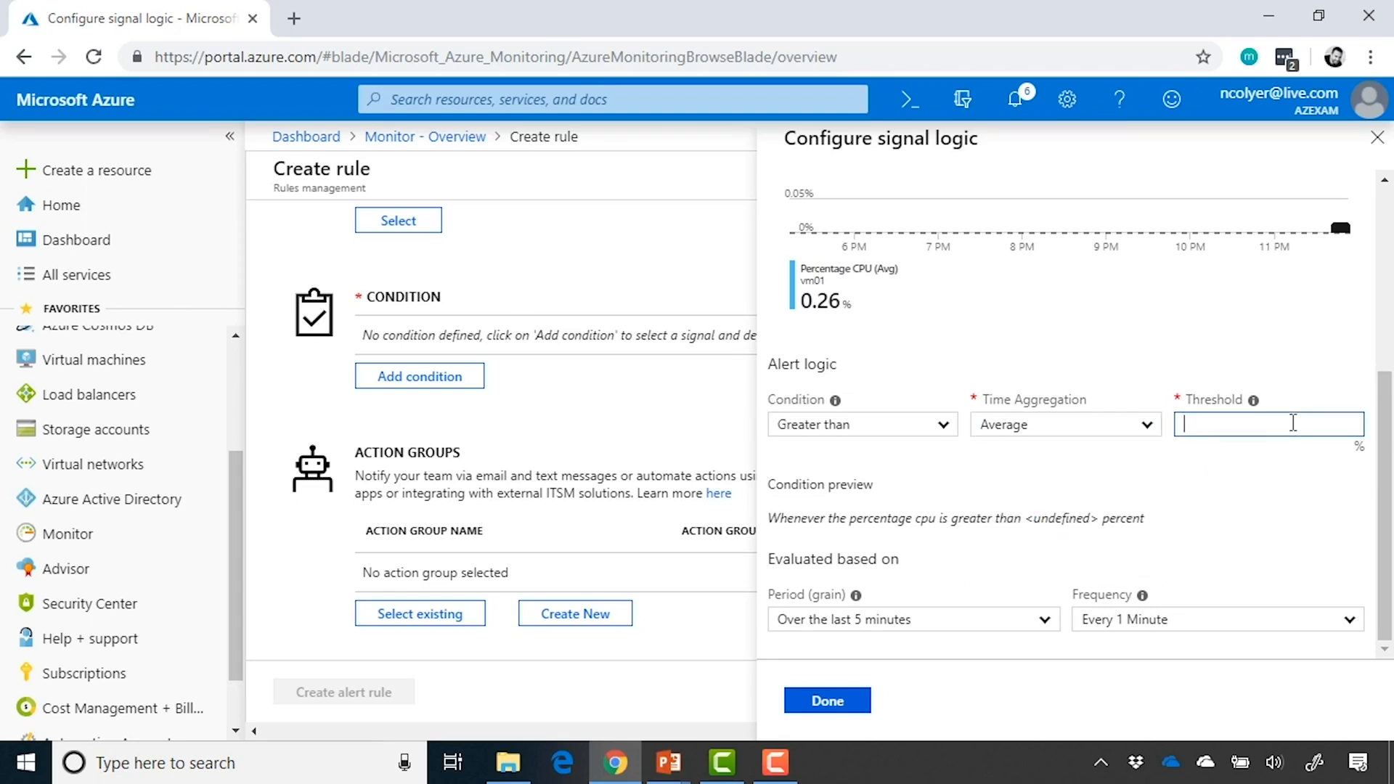
type("90")
left_click(1267, 465)
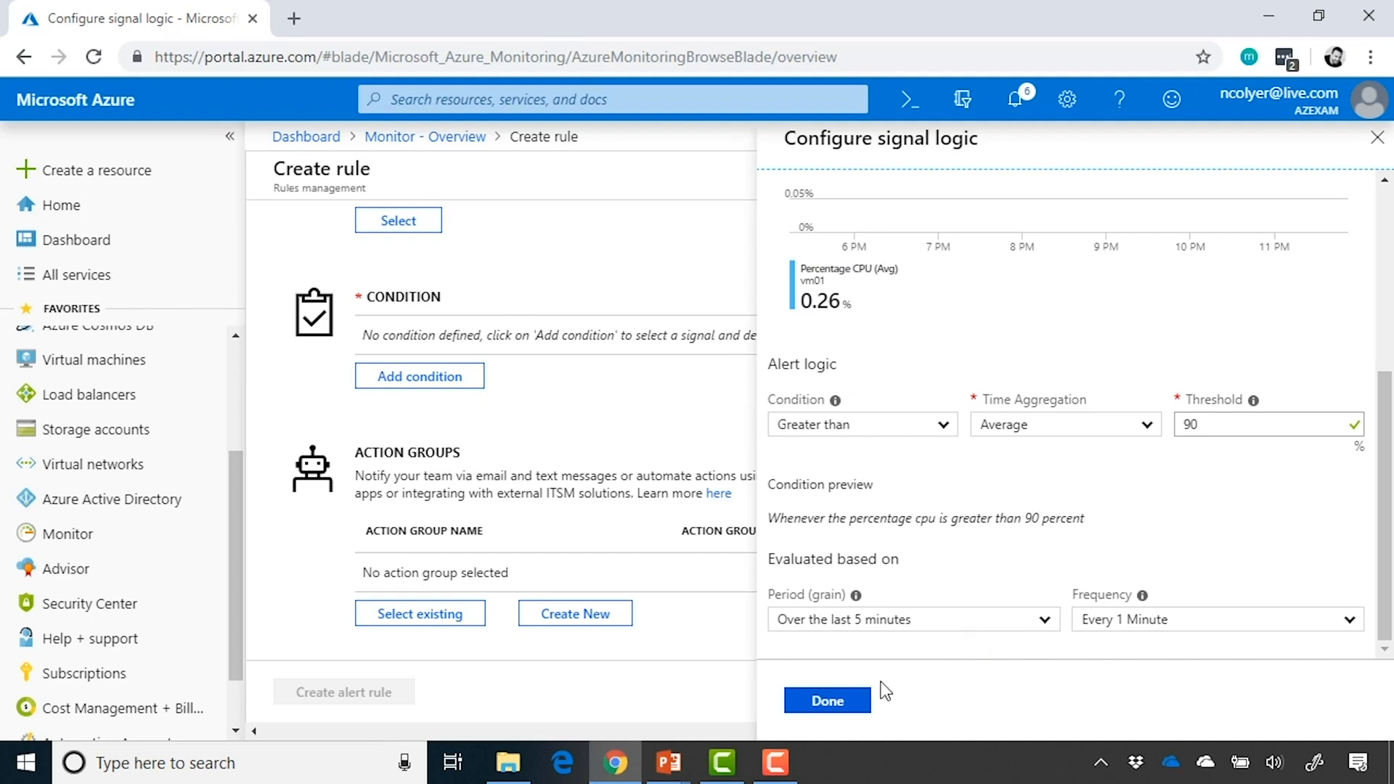
left_click(835, 706)
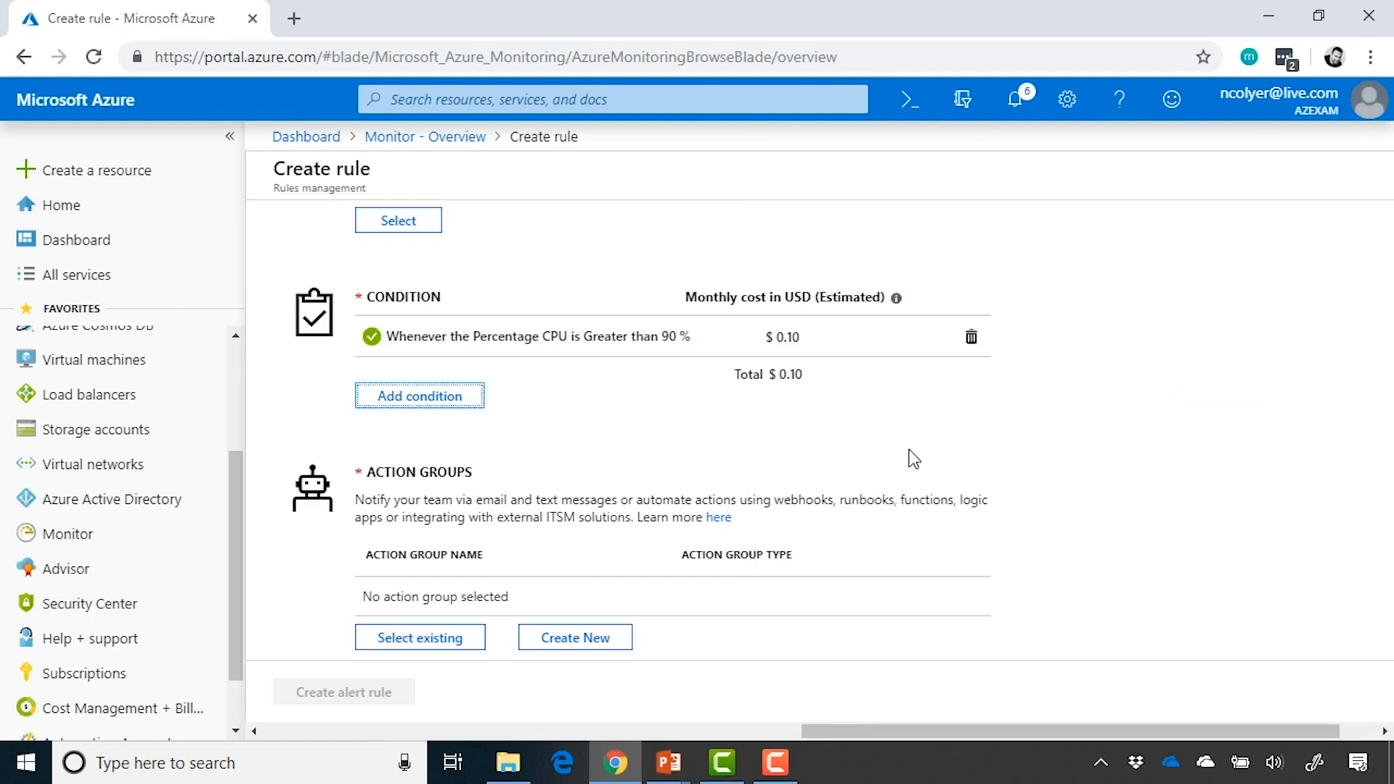
Start a new action group named E-mail IT Team with short name emailIT in the Default-ActivityLogAlerts resource group
scroll(909, 451, "down", 3)
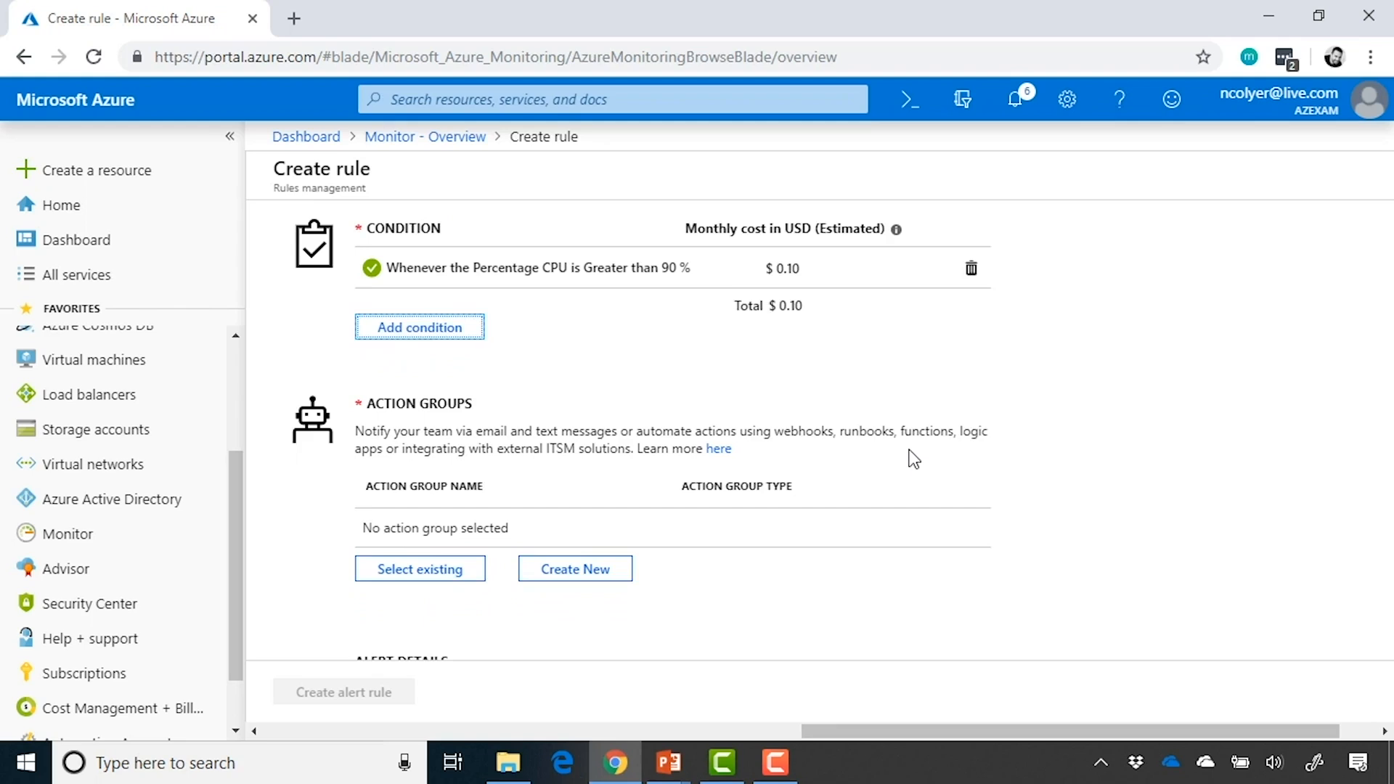
scroll(914, 459, "down", 3)
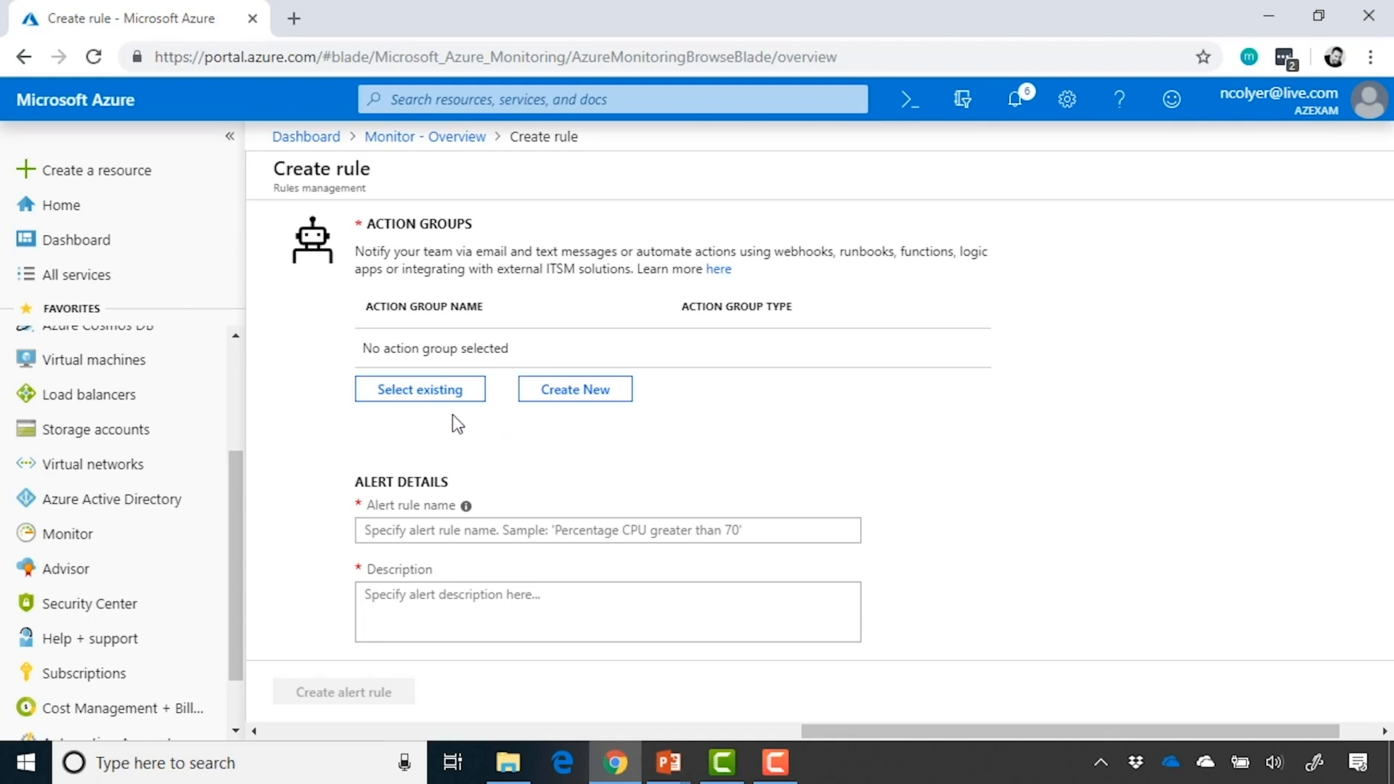
left_click(574, 396)
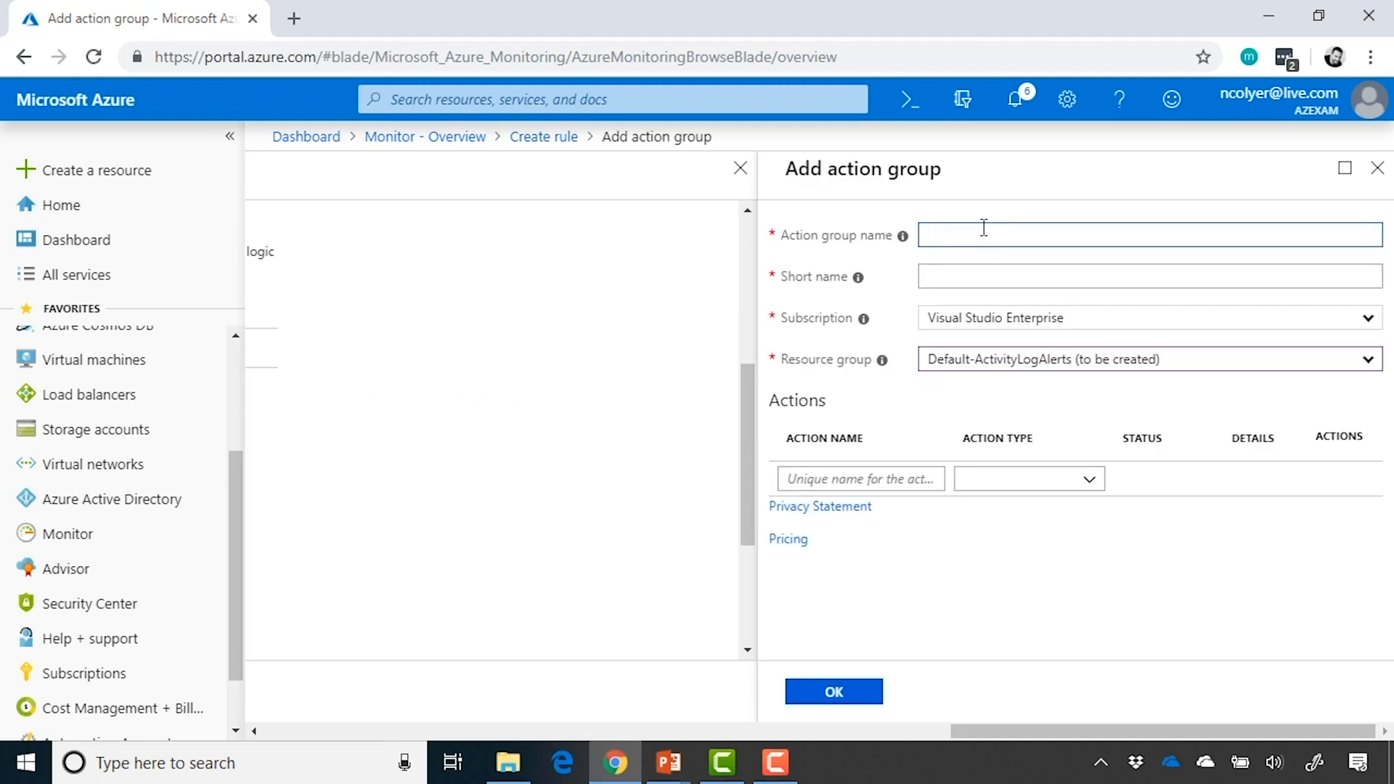
type("E-mail IT Team")
key("Tab")
type("email")
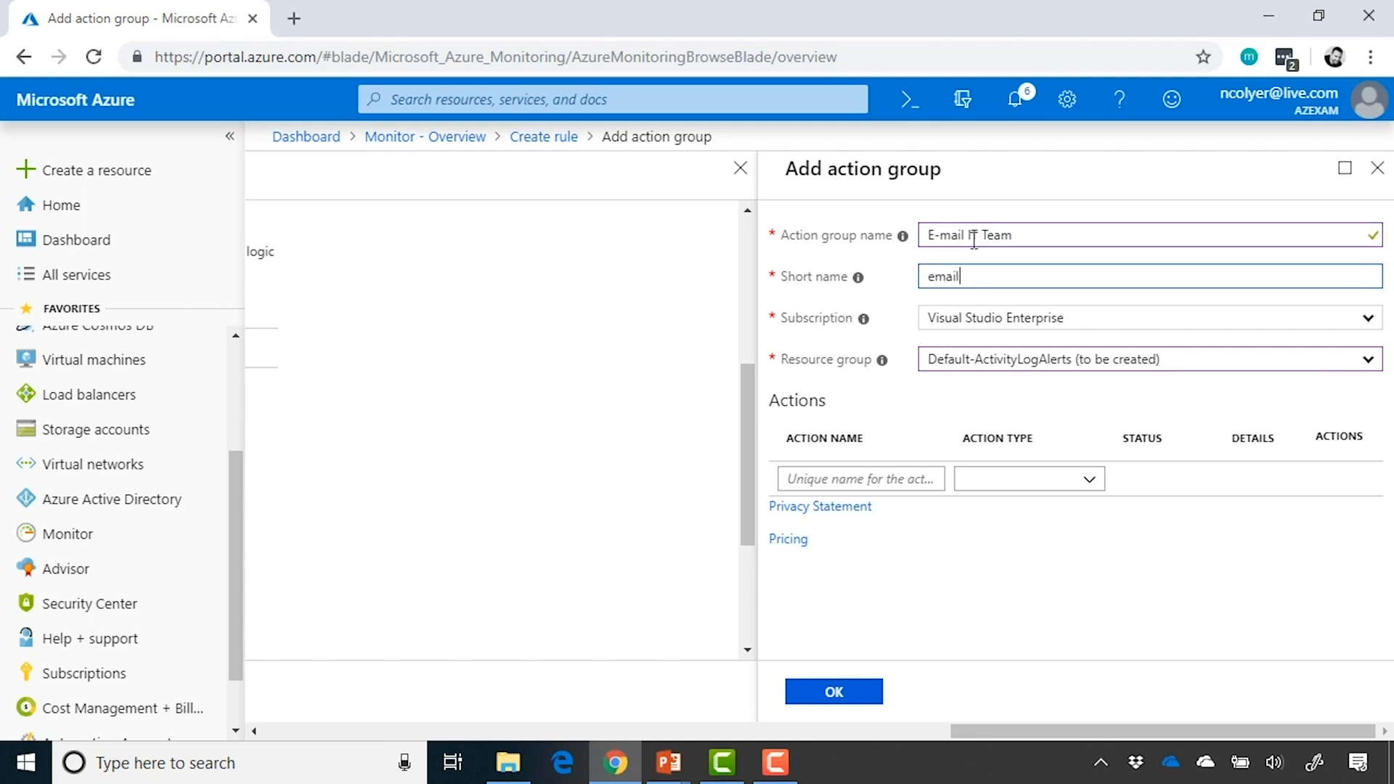
type("IT")
key("Tab")
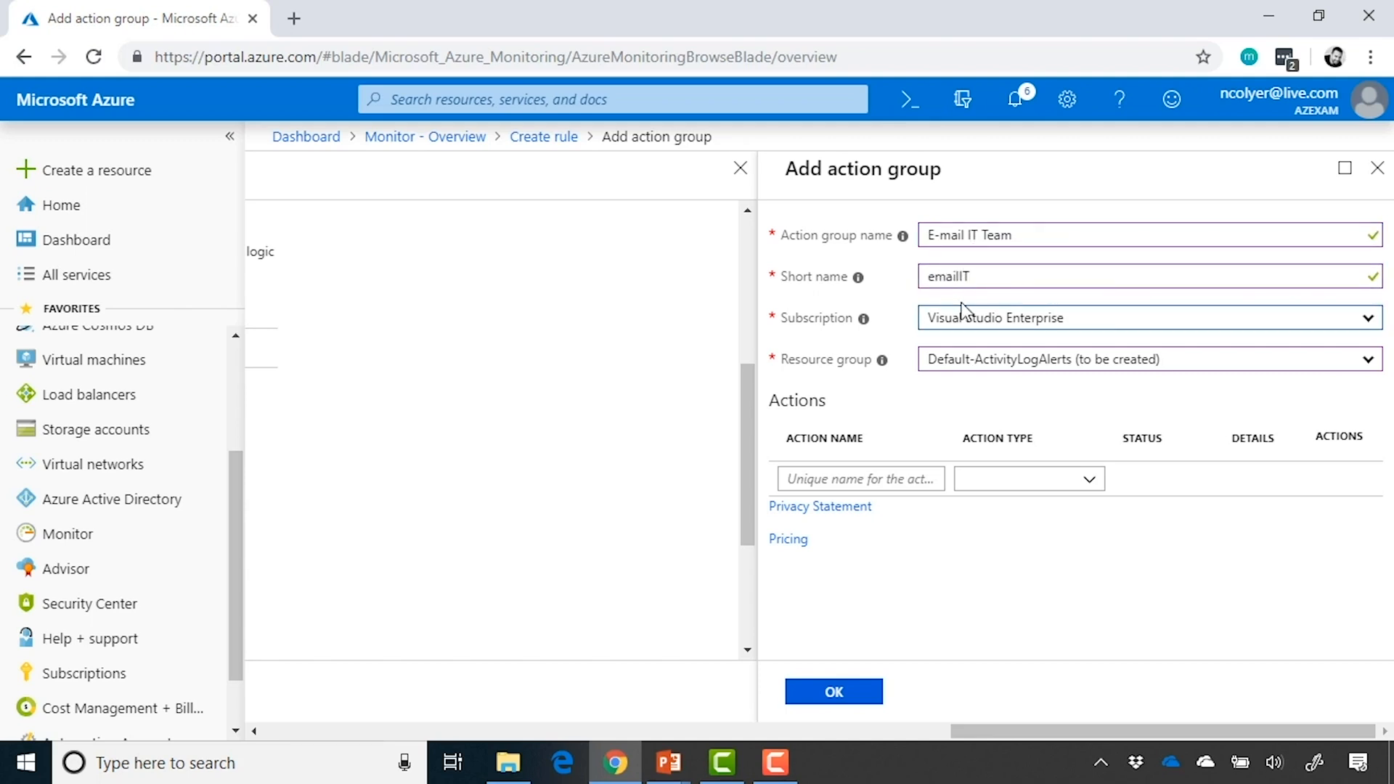
left_click(1001, 369)
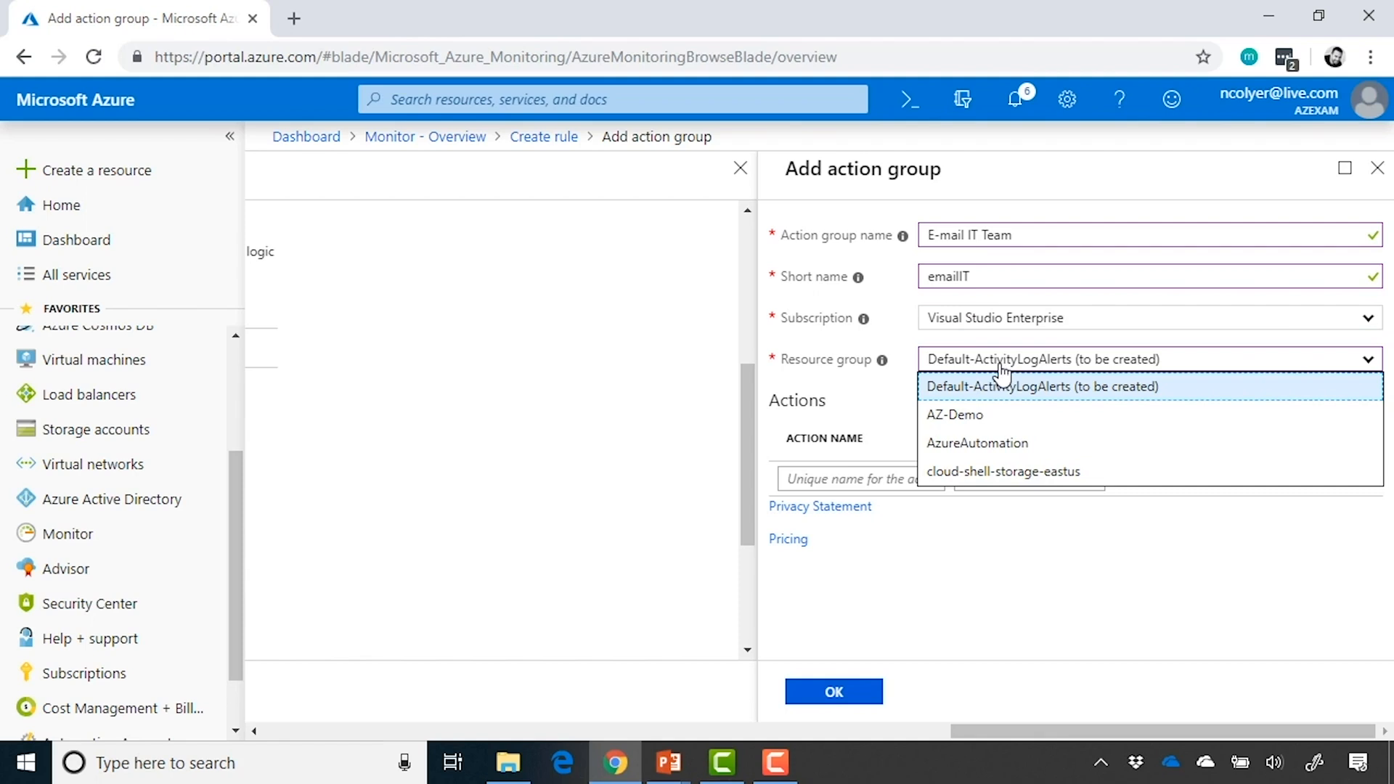
left_click(1031, 392)
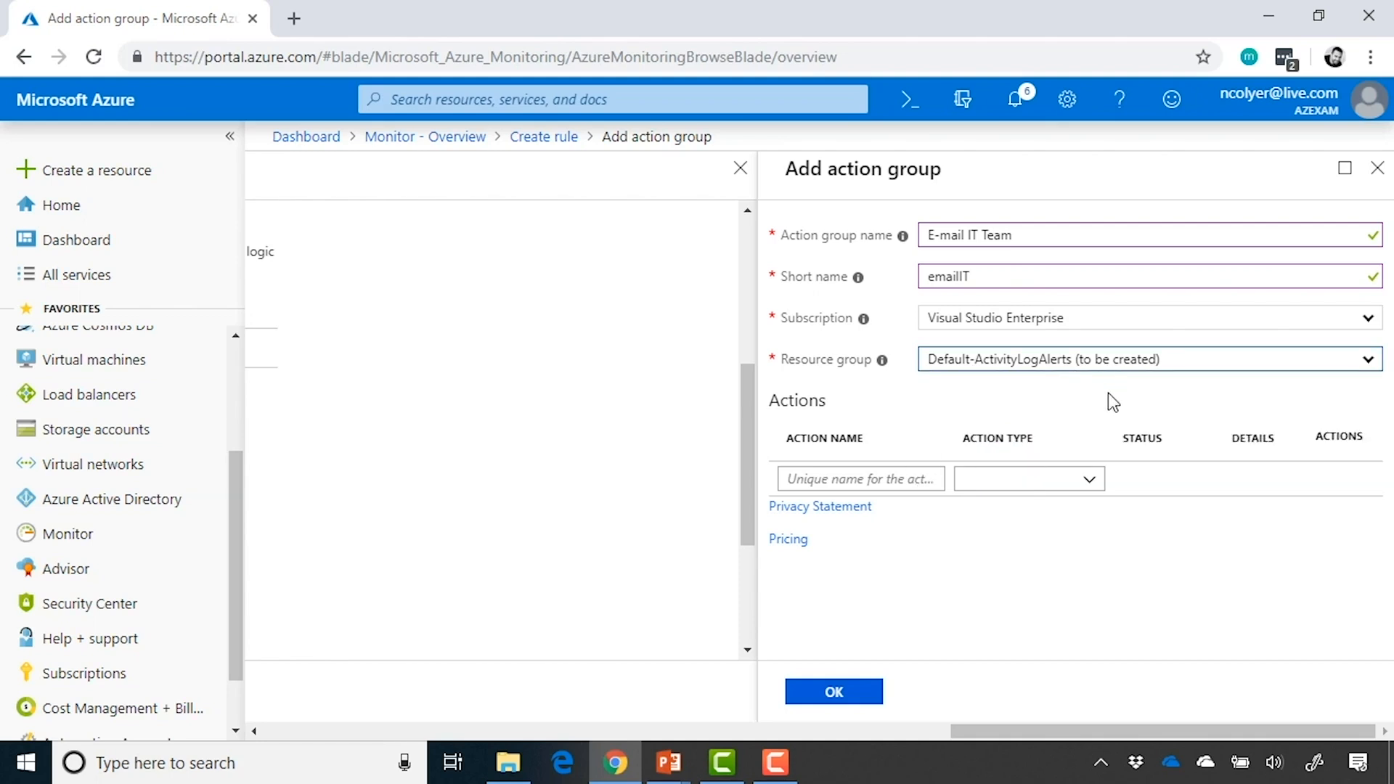
Add an action named E-mail of type Email/SMS/Push/Voice to the action group
left_click(850, 481)
type("E")
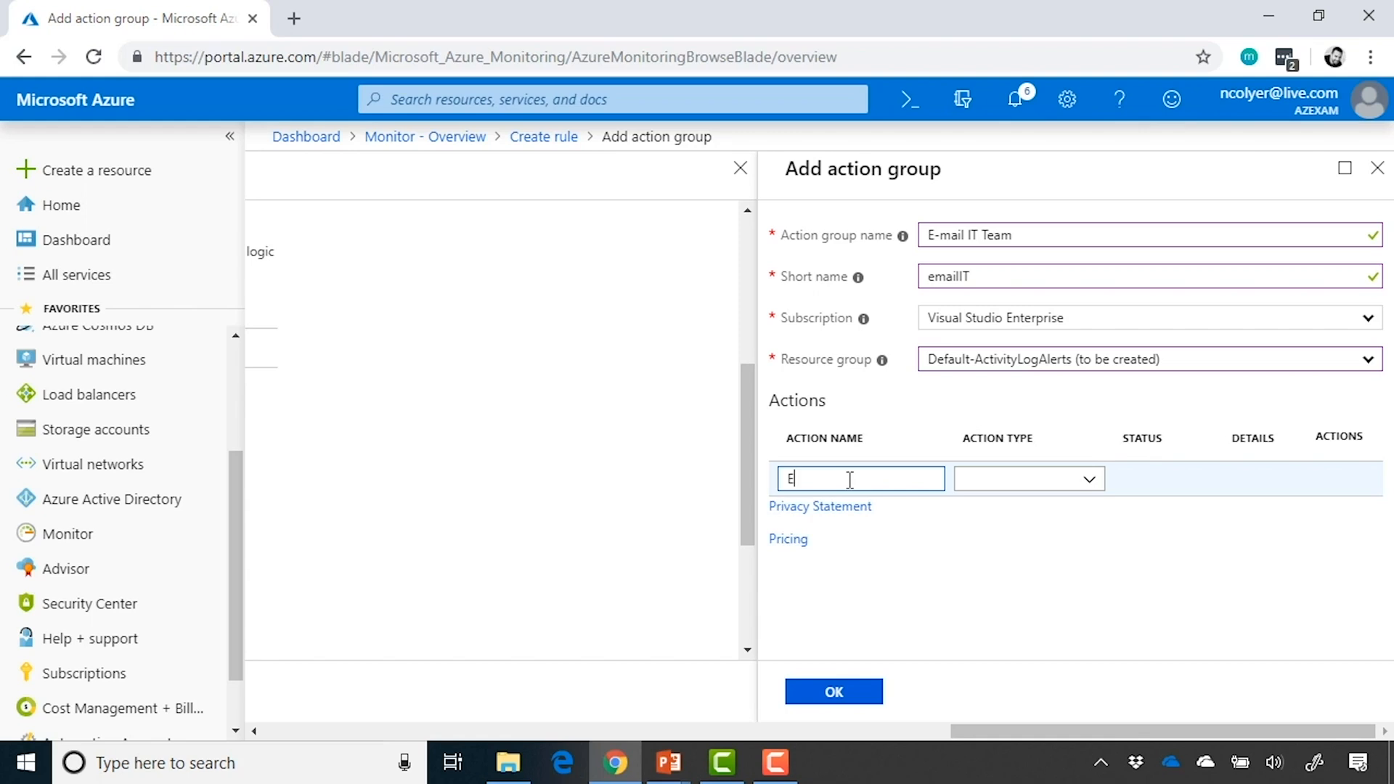
type("-mail")
key("Tab")
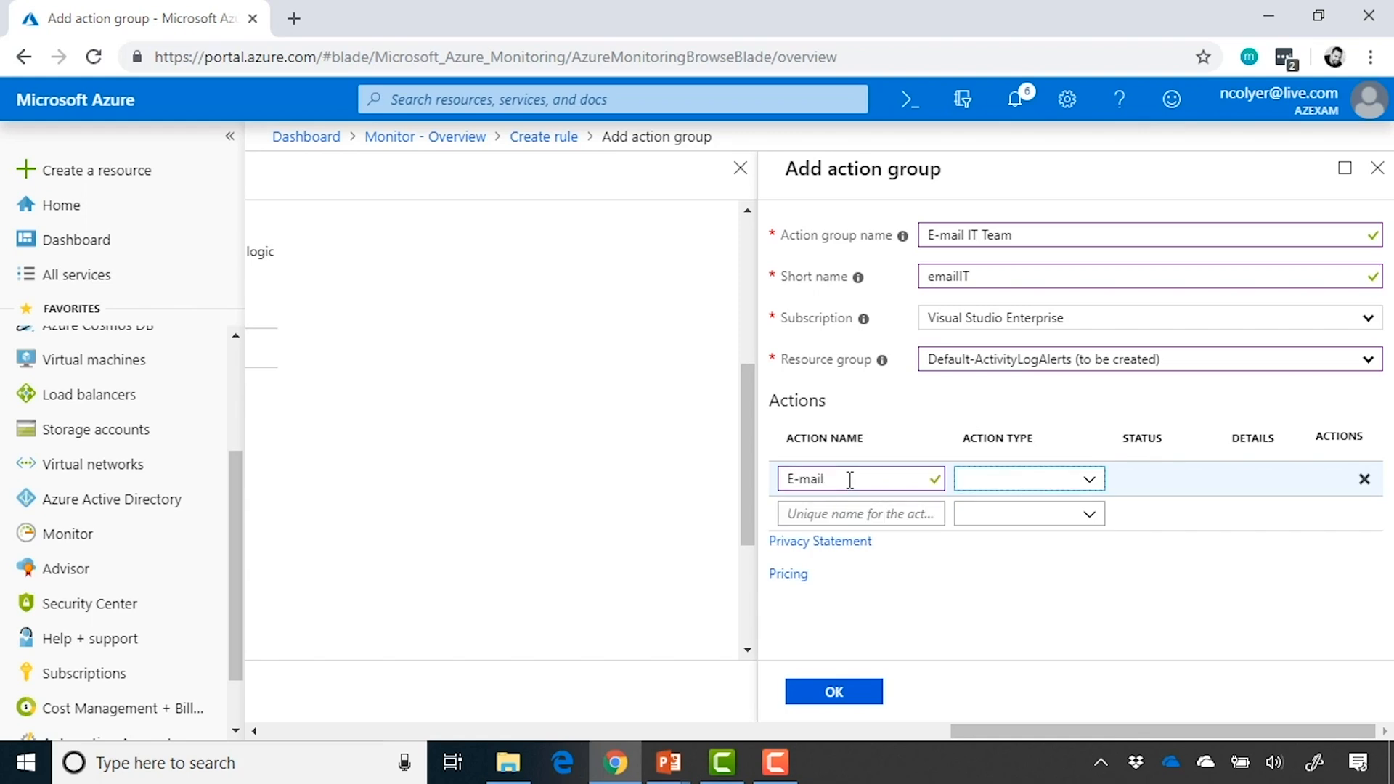
left_click(1089, 480)
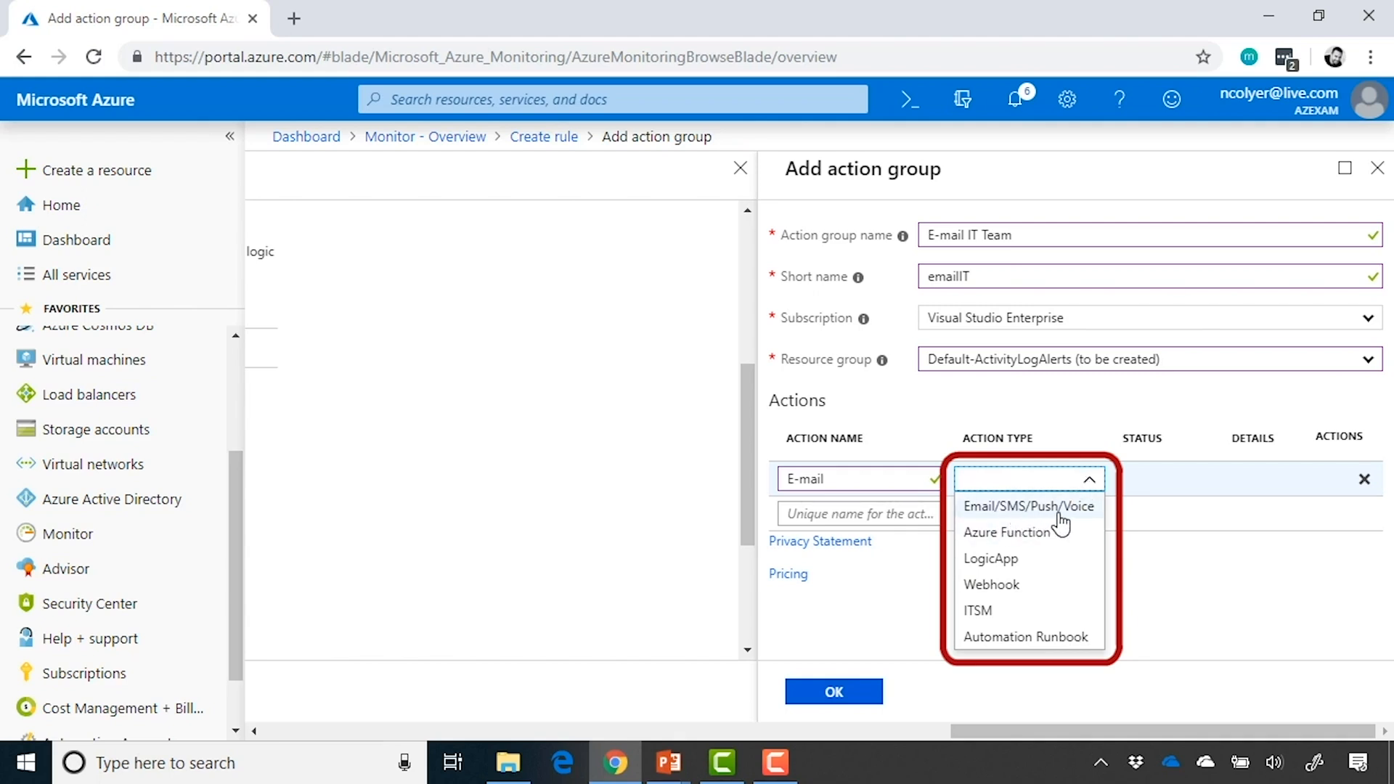
left_click(1089, 513)
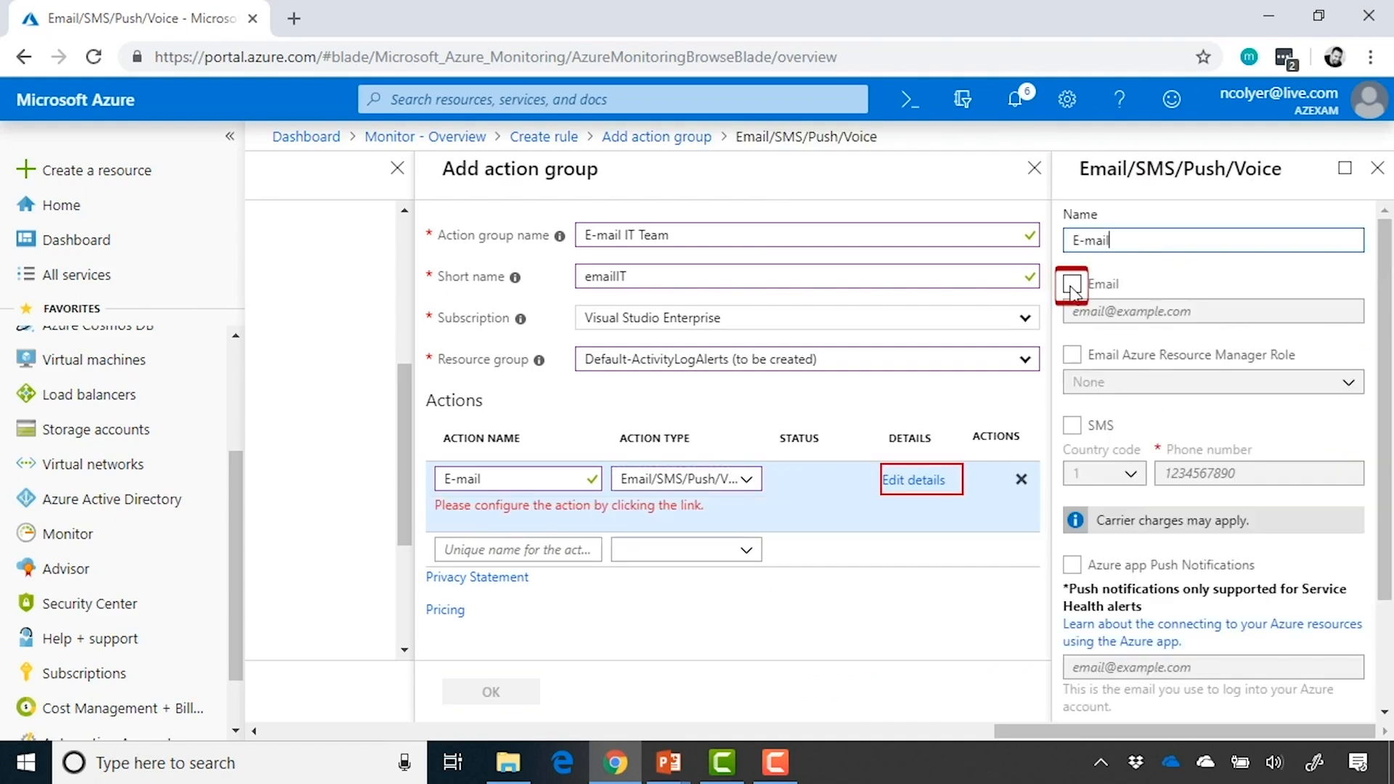
Enable email notification for the E-mail action, enter the help desk's email address, and confirm the action details
left_click(1072, 284)
left_click(1113, 311)
key("Tab")
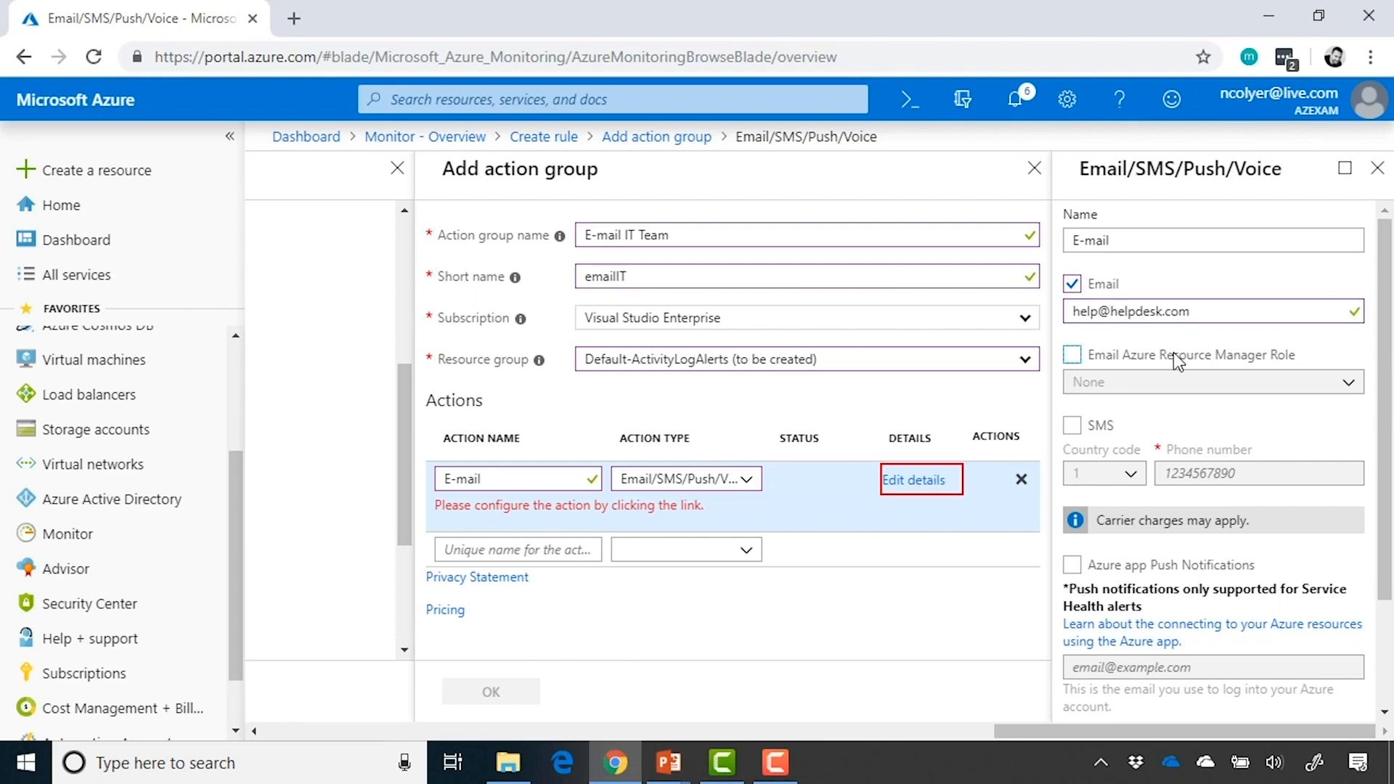
scroll(1176, 359, "down", 1)
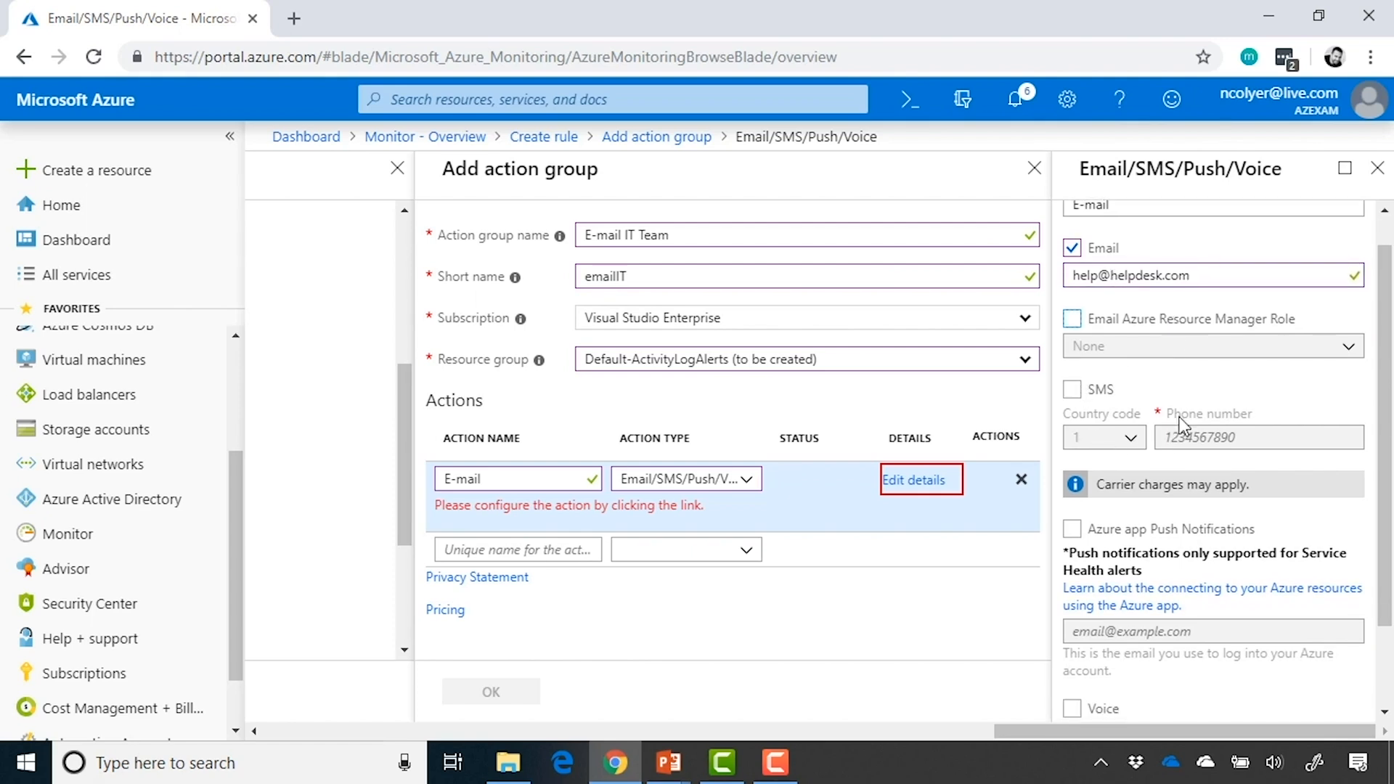
scroll(1191, 411, "down", 3)
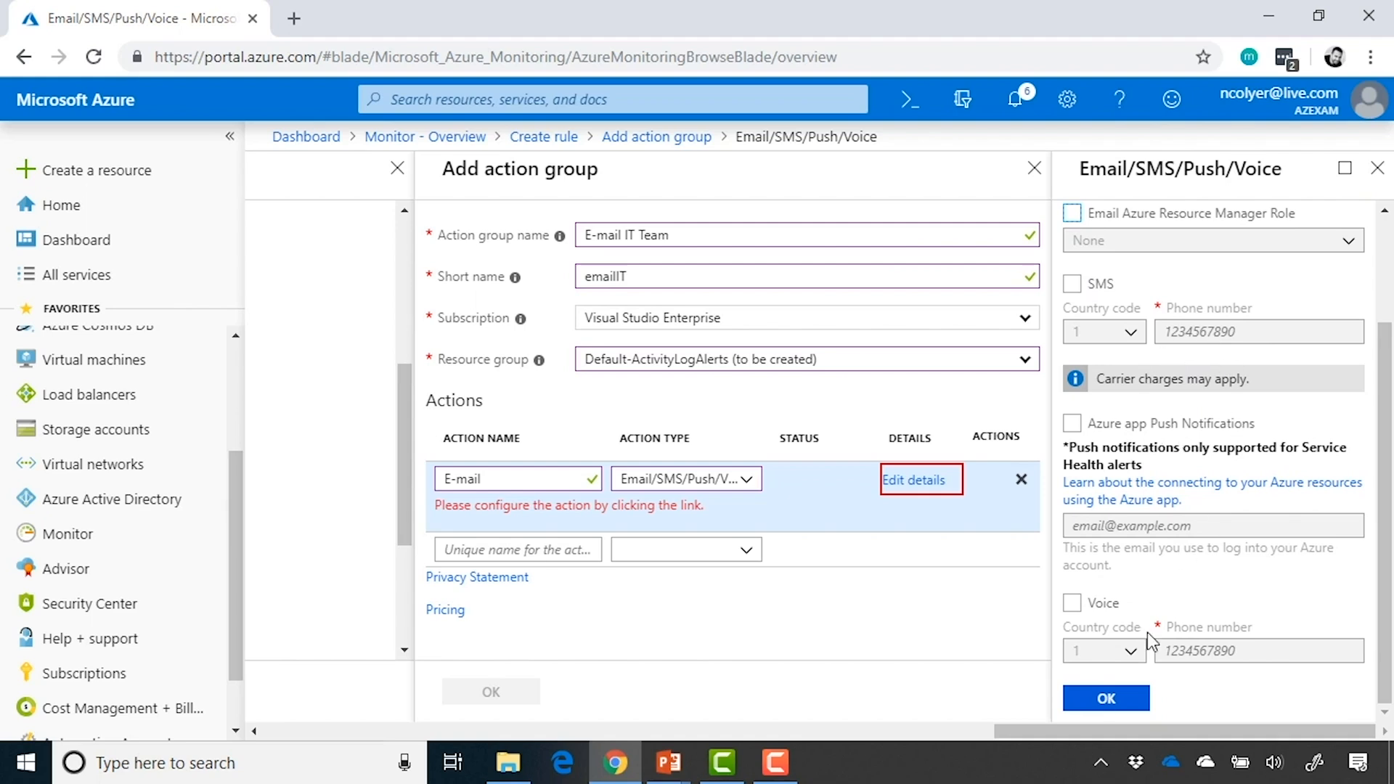
left_click(1134, 699)
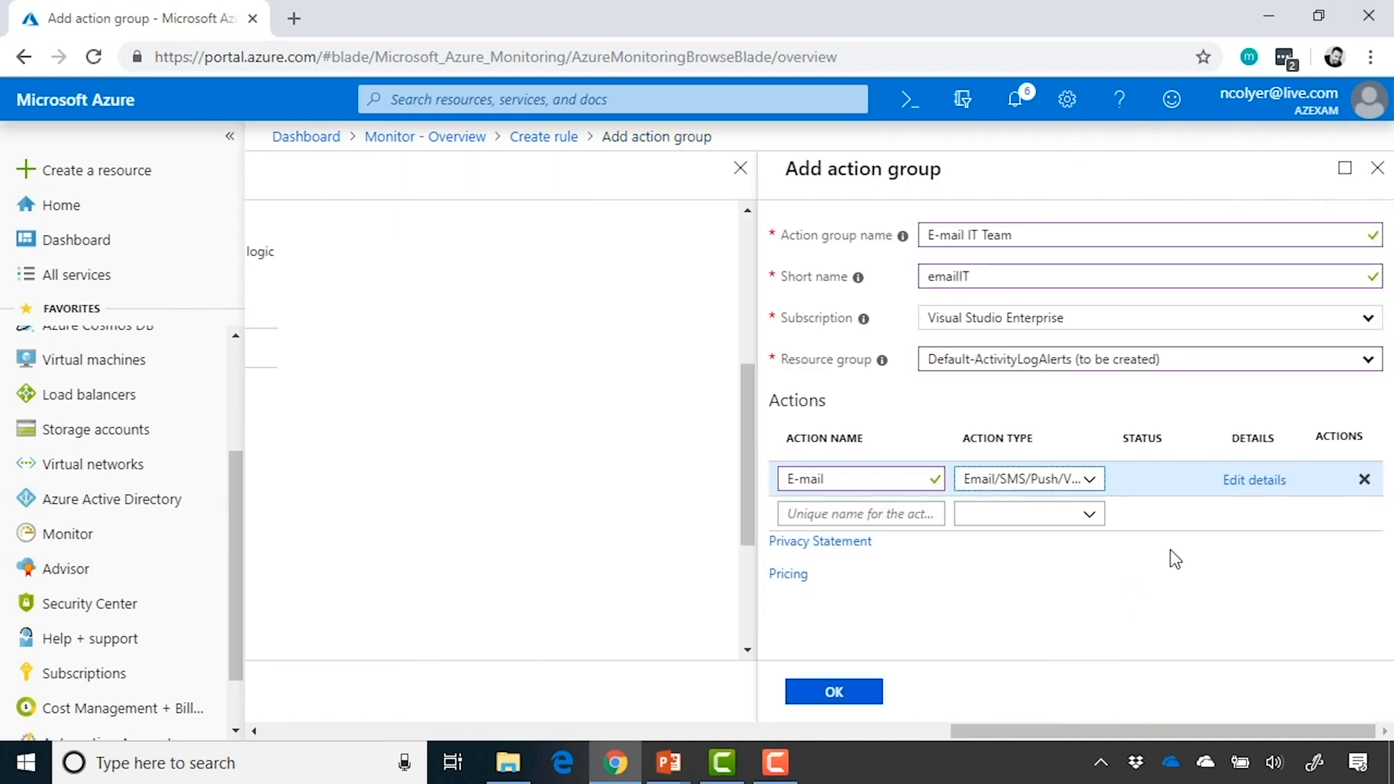
Add a second action named ServiceNow Incident with type ITSM, and close its ticket settings without configuring a connection
left_click(910, 508)
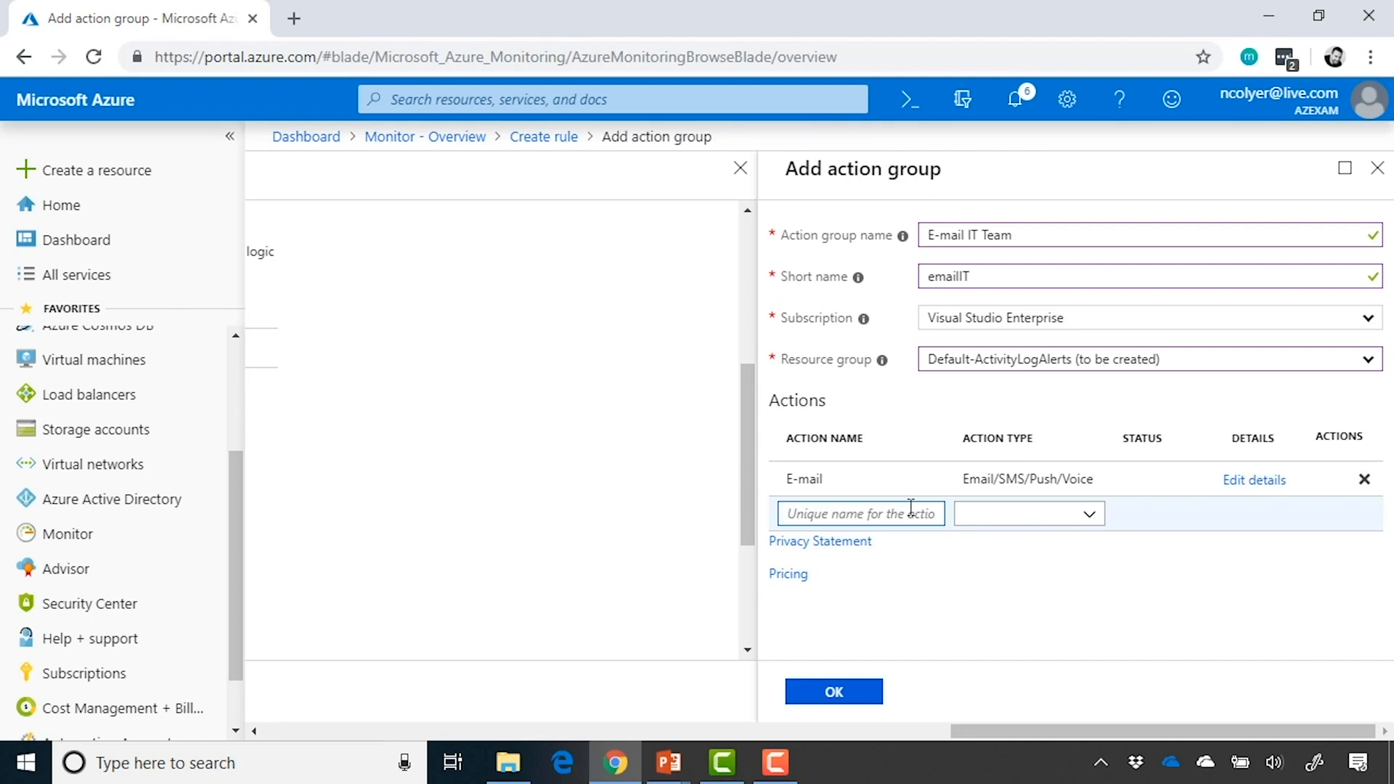
type("Servic")
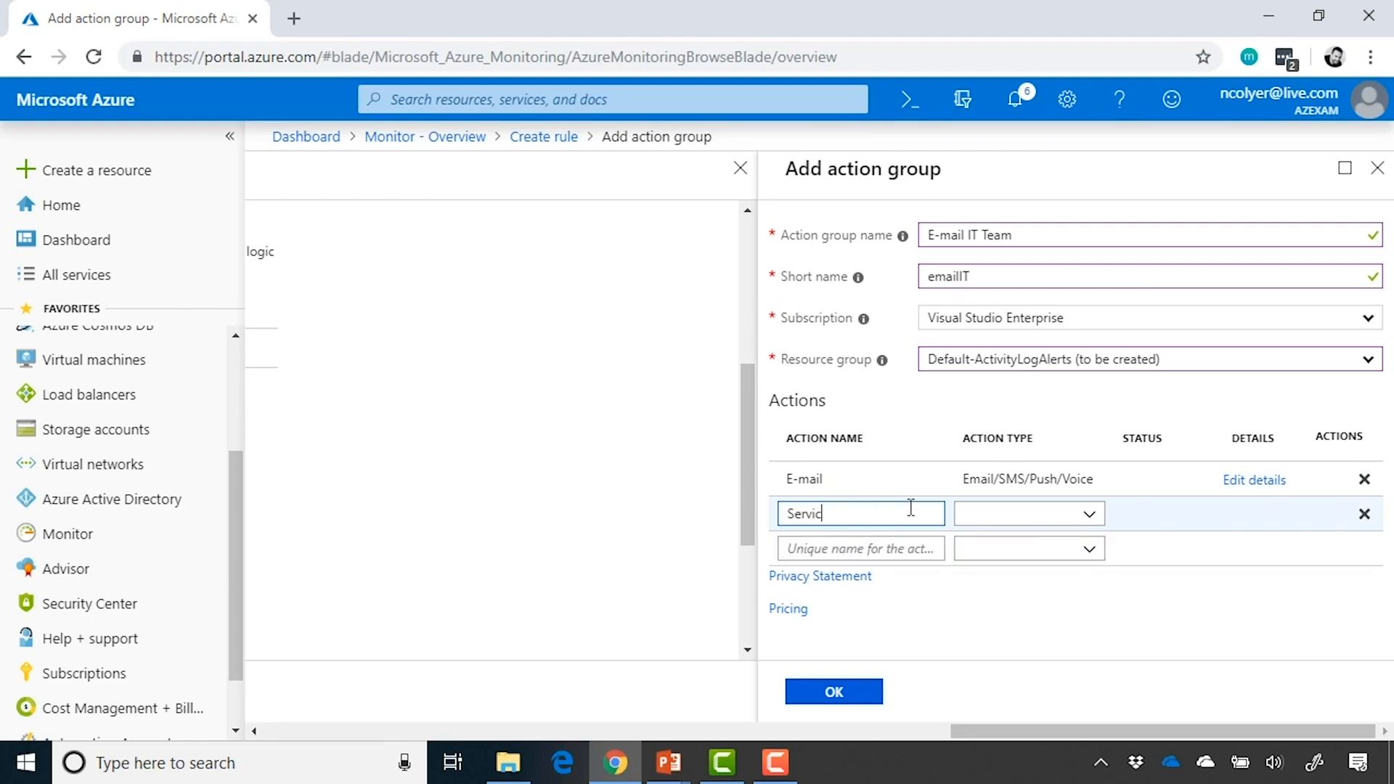
type("eNow Incident")
left_click(1090, 517)
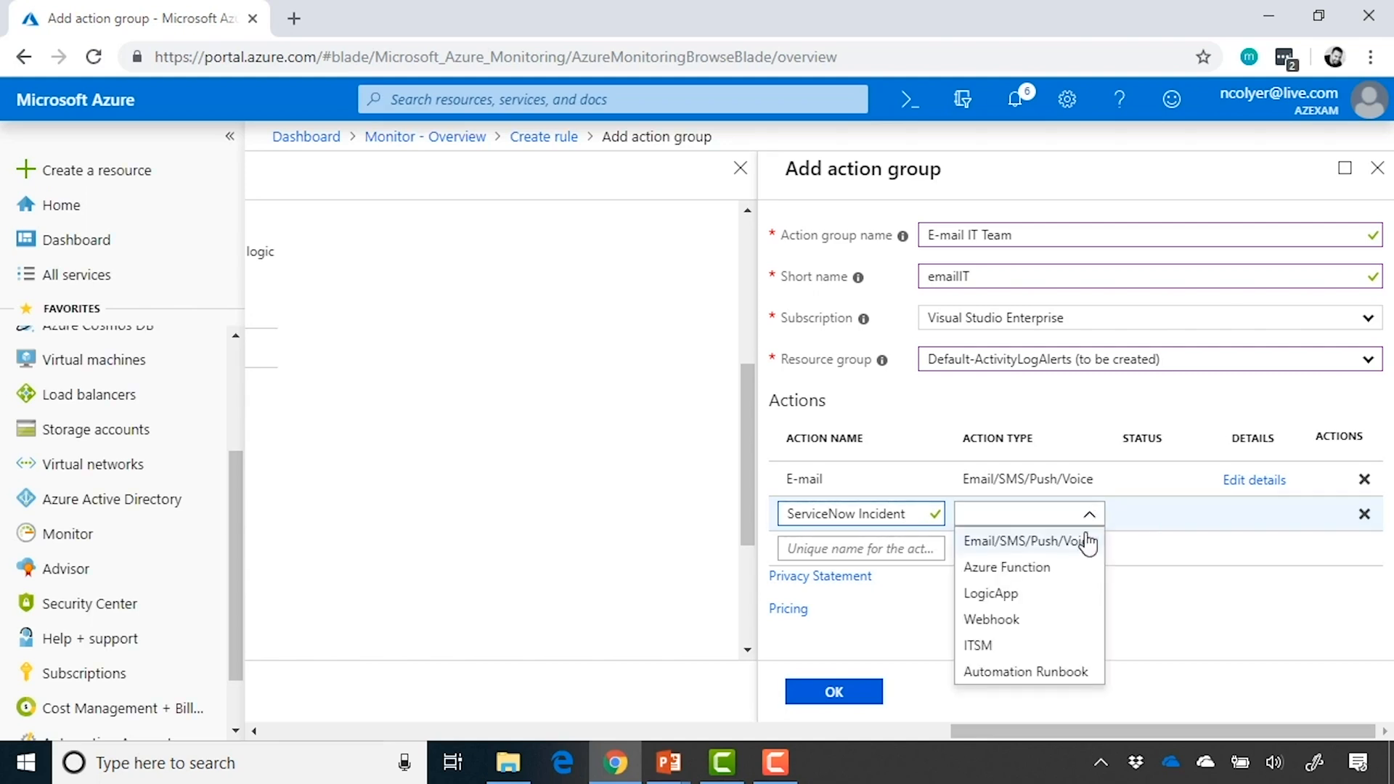
left_click(1053, 655)
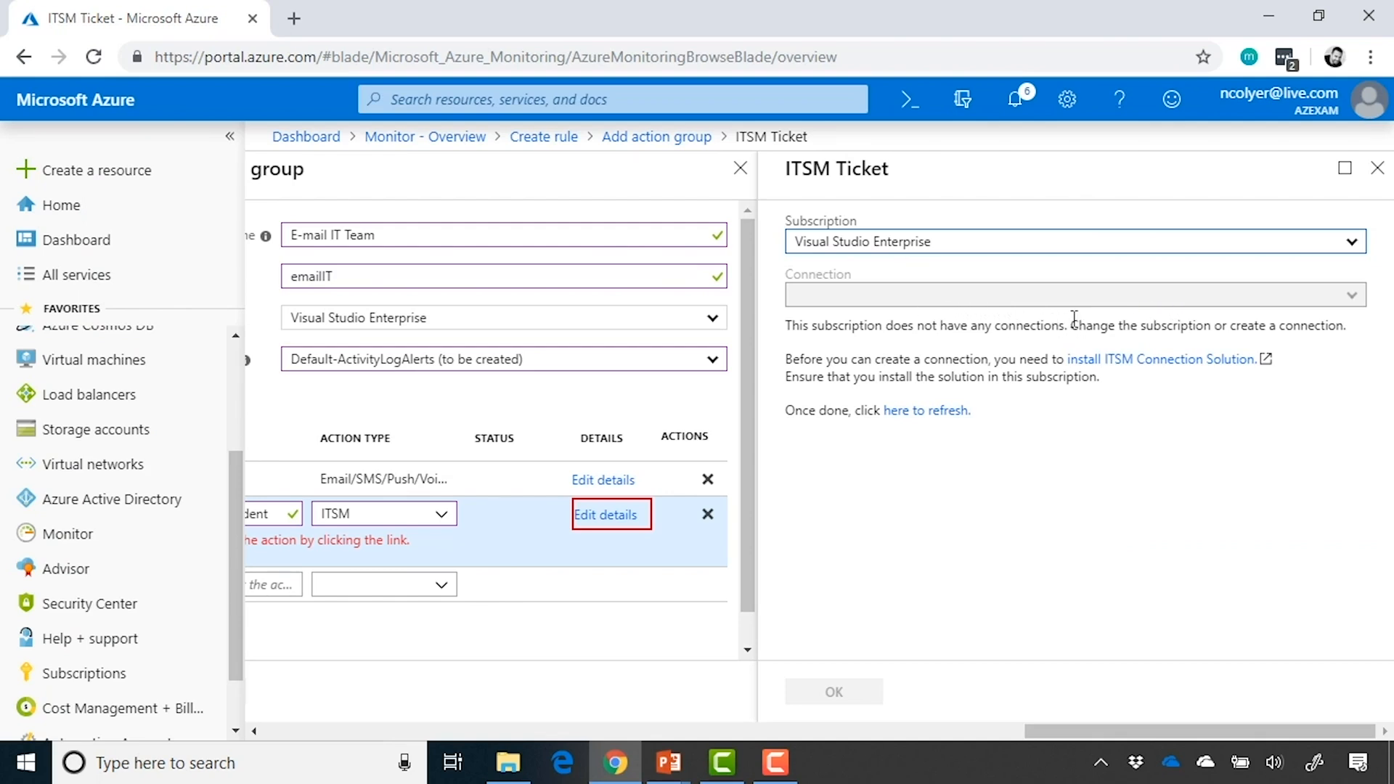
left_click(1377, 172)
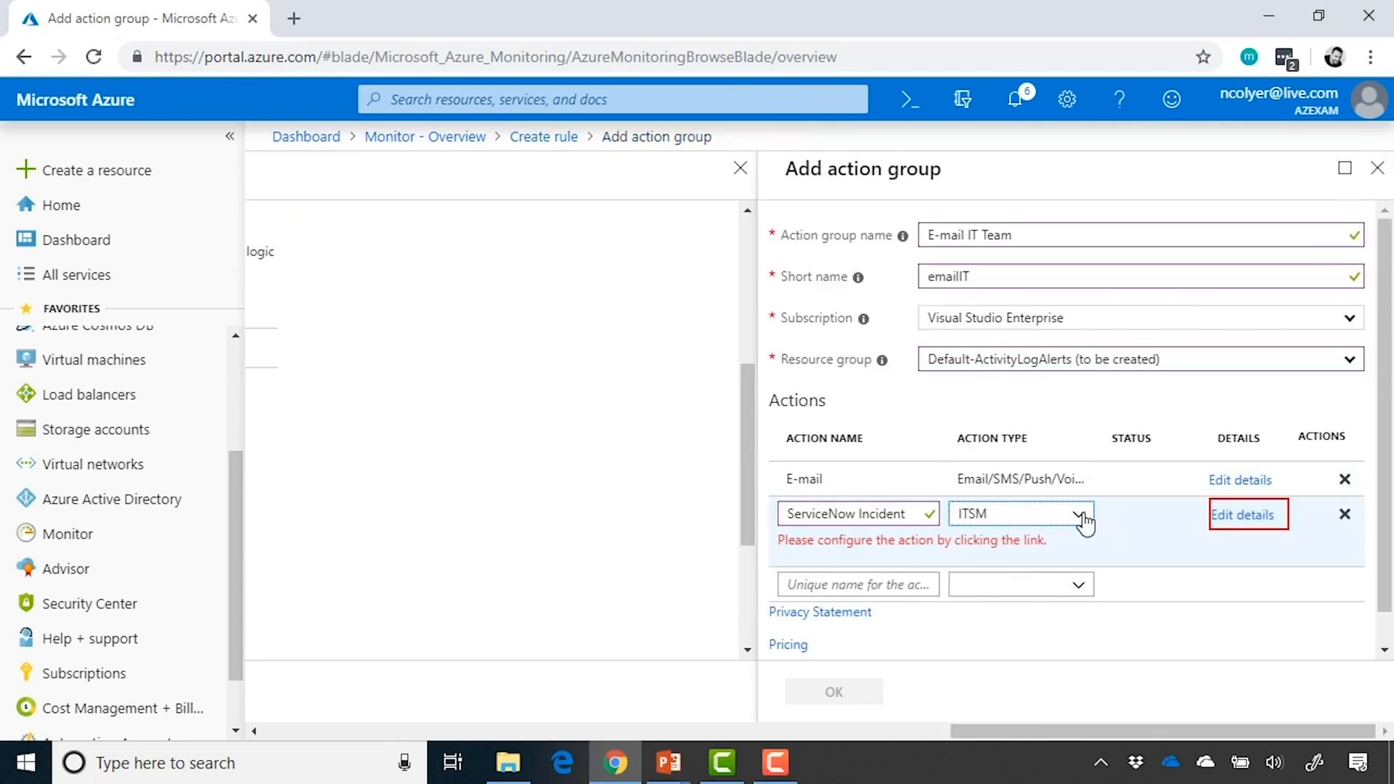
Change the ServiceNow Incident action's type to Automation Runbook and view the available built-in runbooks without choosing one
left_click(1082, 517)
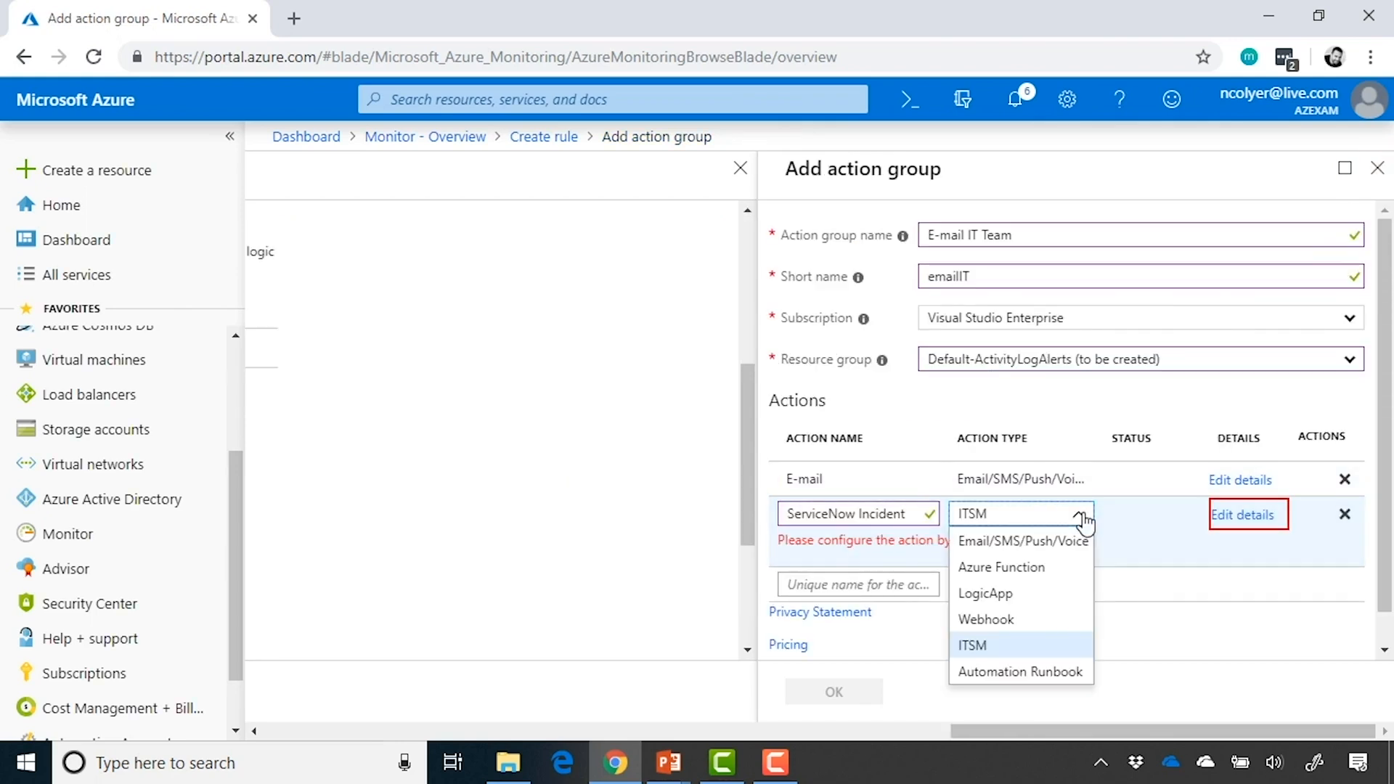
left_click(1054, 672)
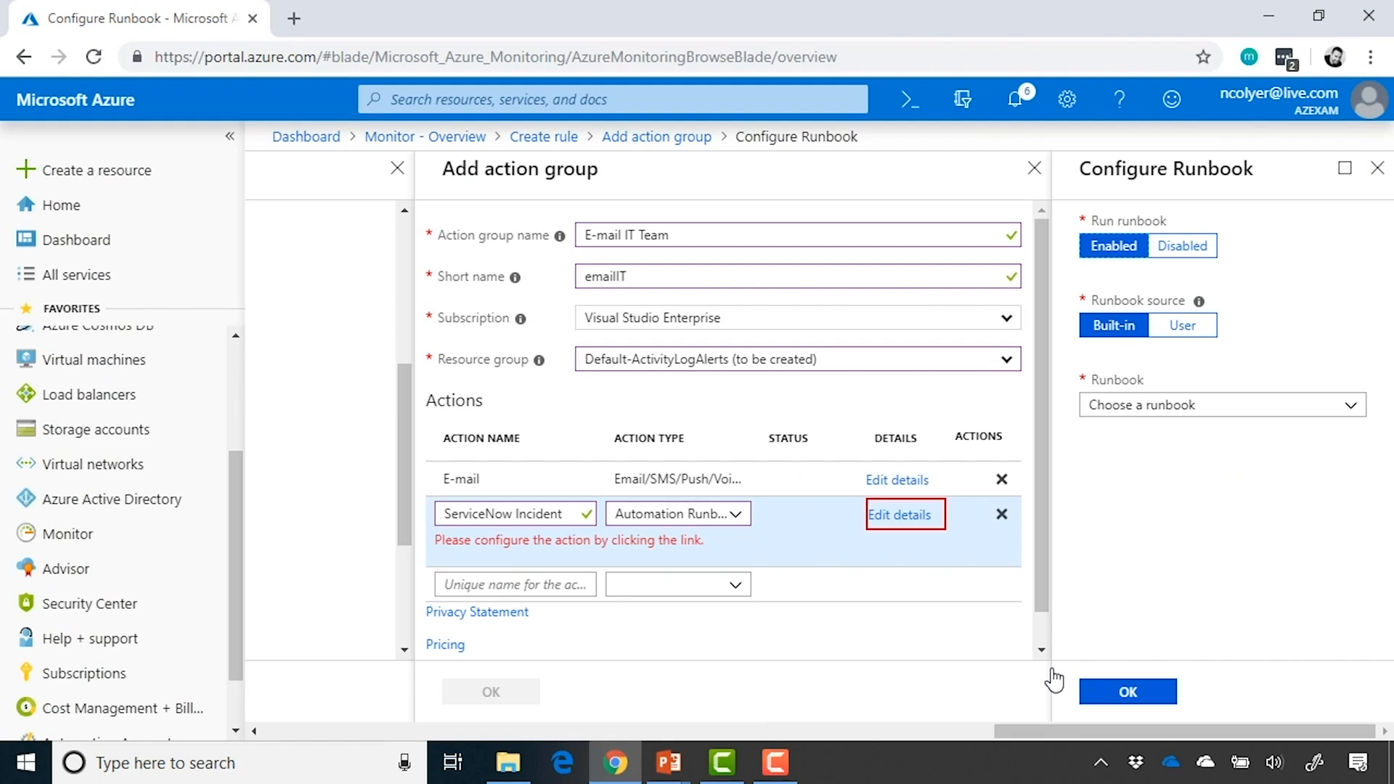
left_click(1230, 408)
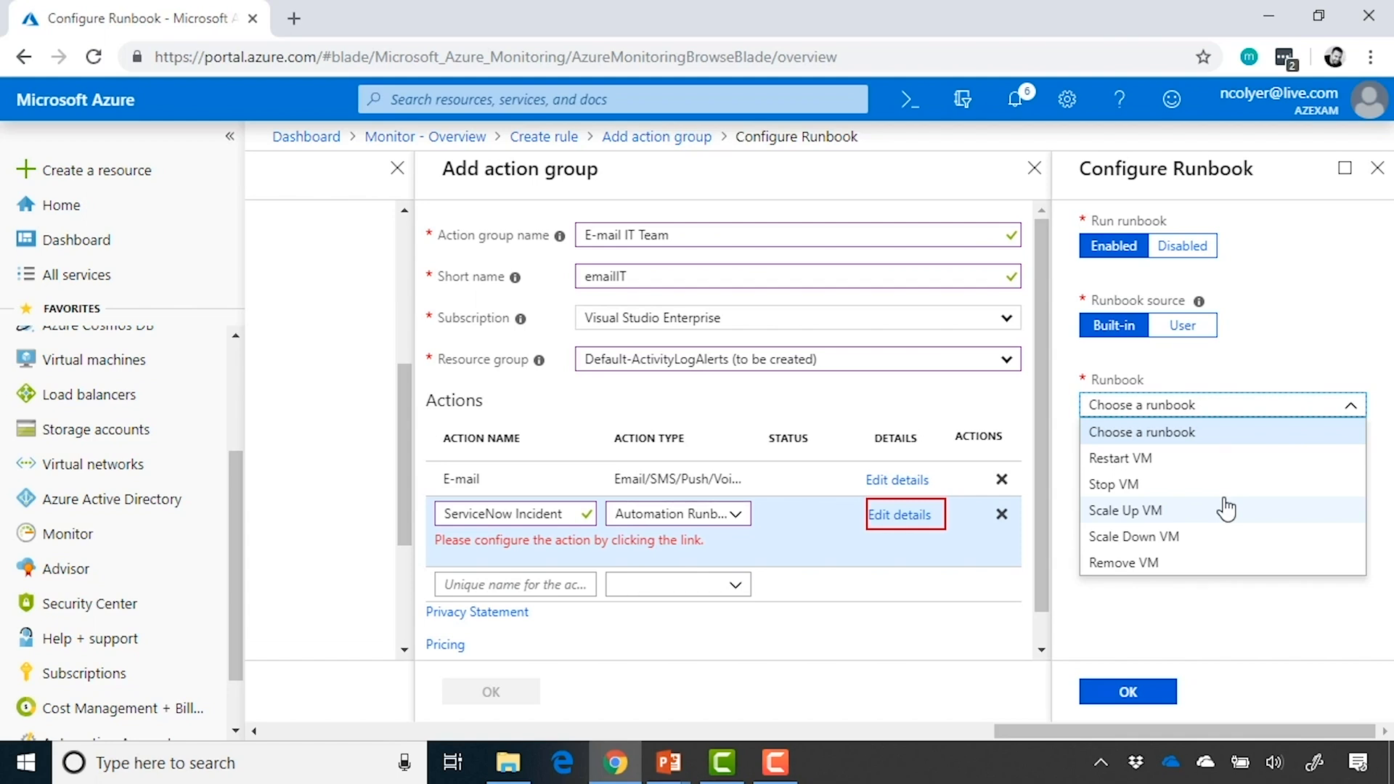
left_click(1302, 344)
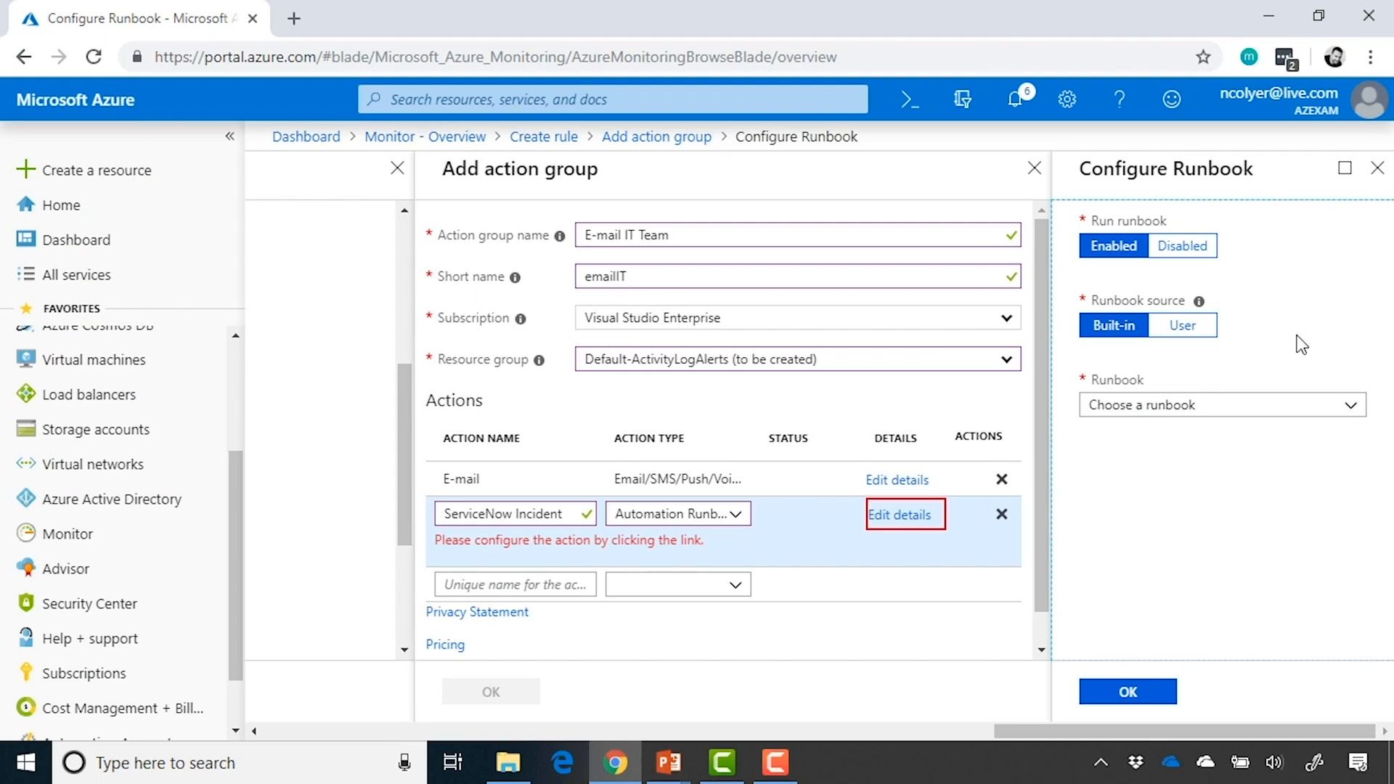
Close the runbook configuration, remove the ServiceNow Incident action, and create the E-mail IT Team action group
left_click(1379, 172)
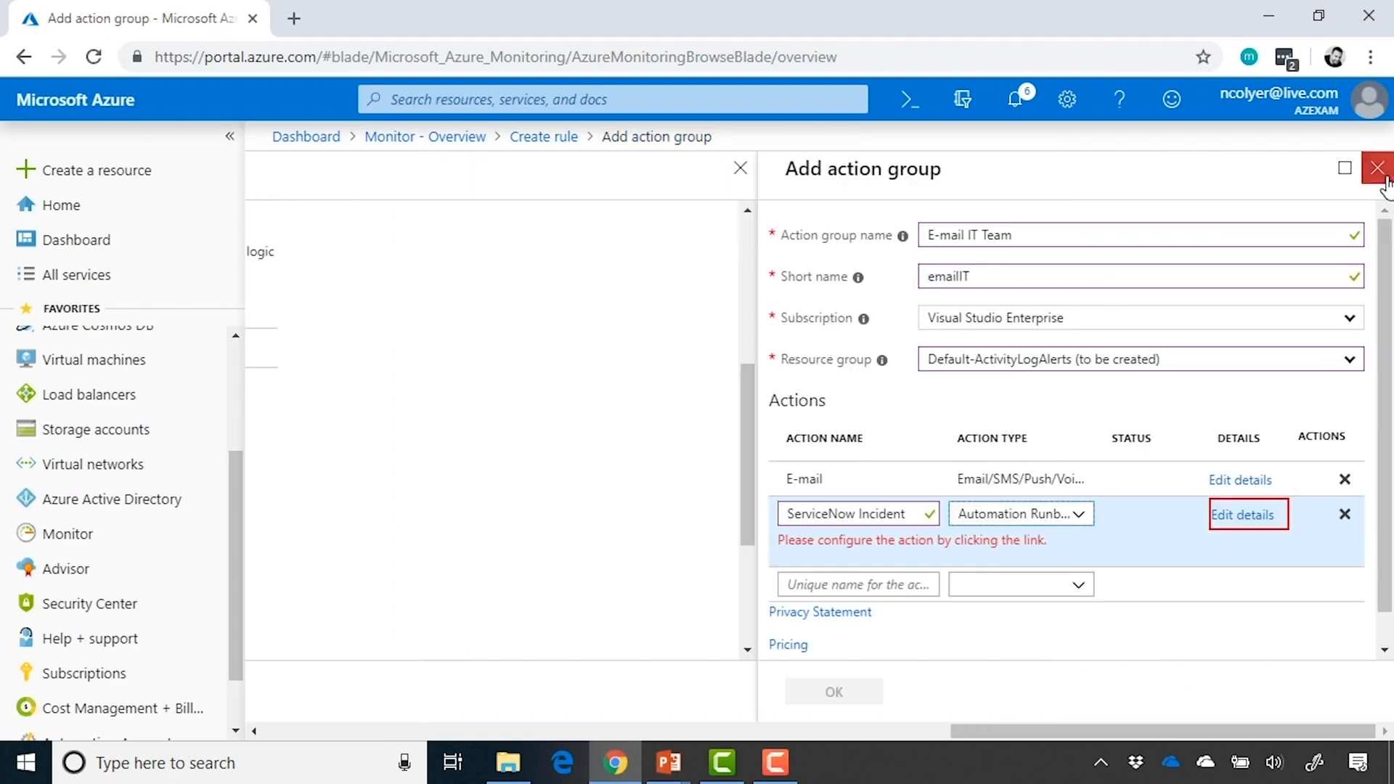
left_click(1344, 514)
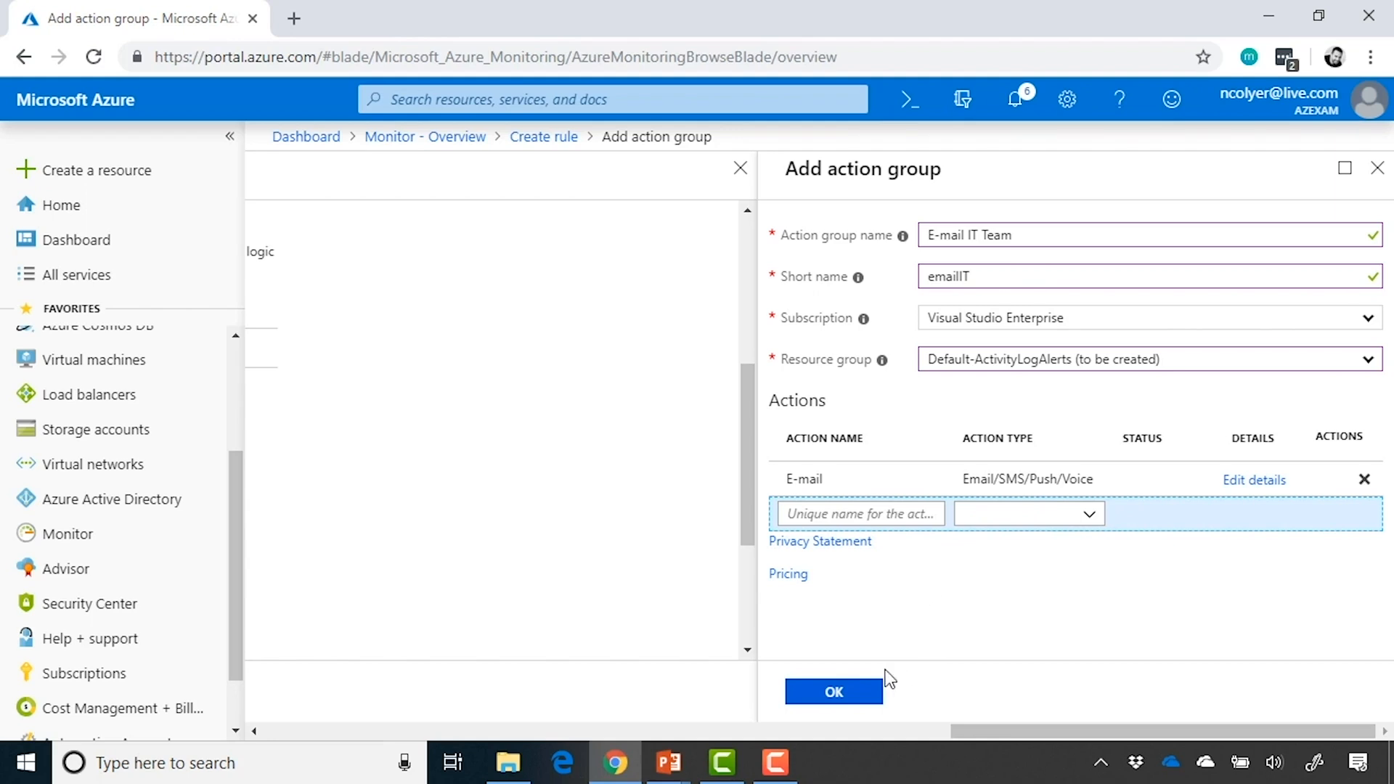
left_click(842, 696)
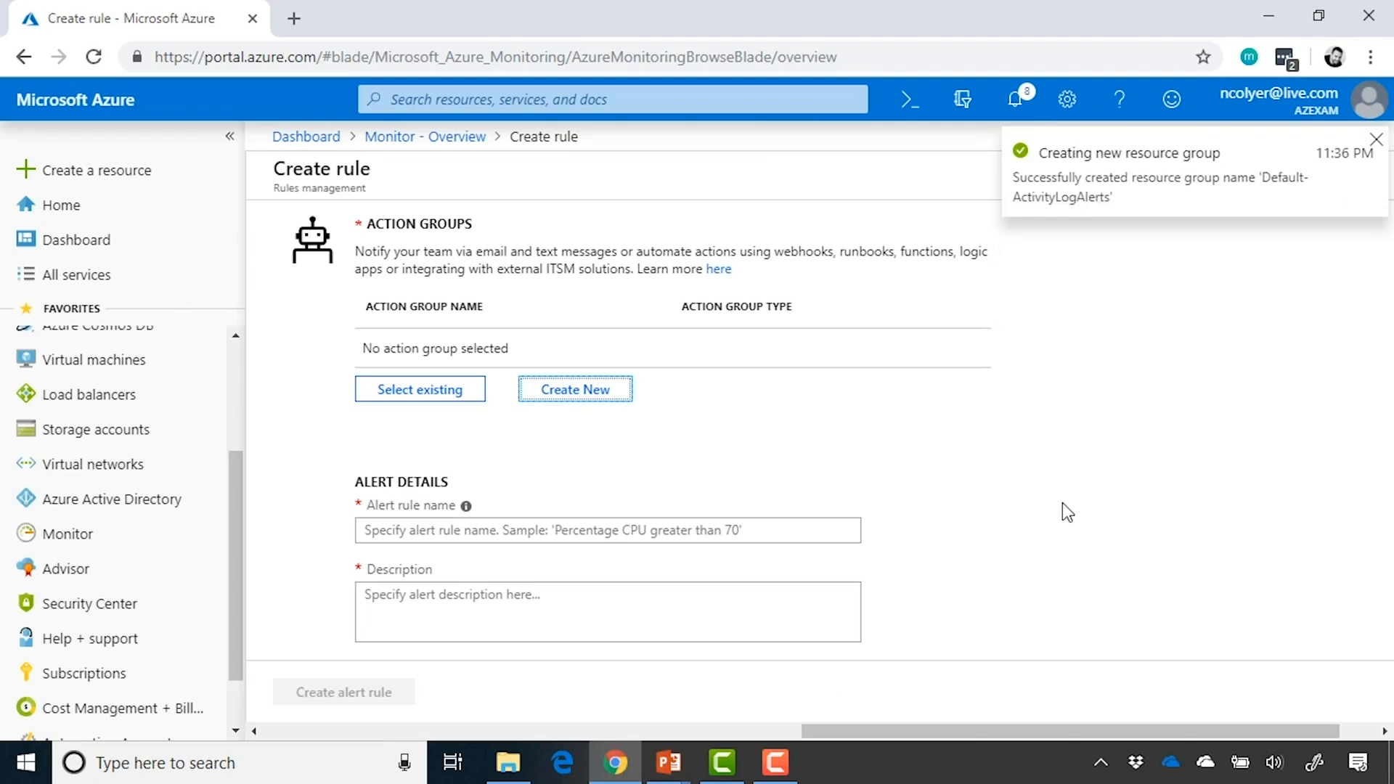
Enter "CPU over 90%" as the alert rule name in the alert details
scroll(1062, 502, "down", 1)
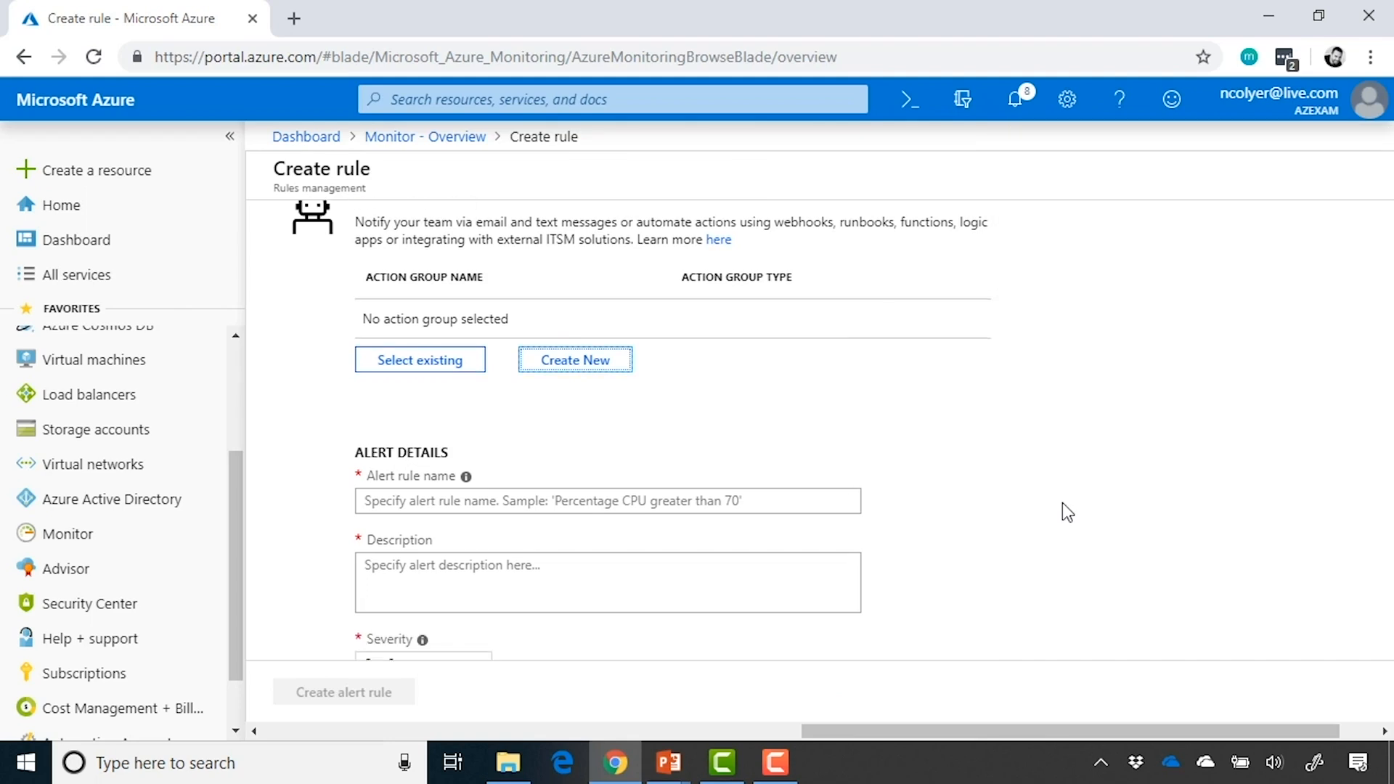
left_click(715, 490)
scroll(1044, 512, "down", 3)
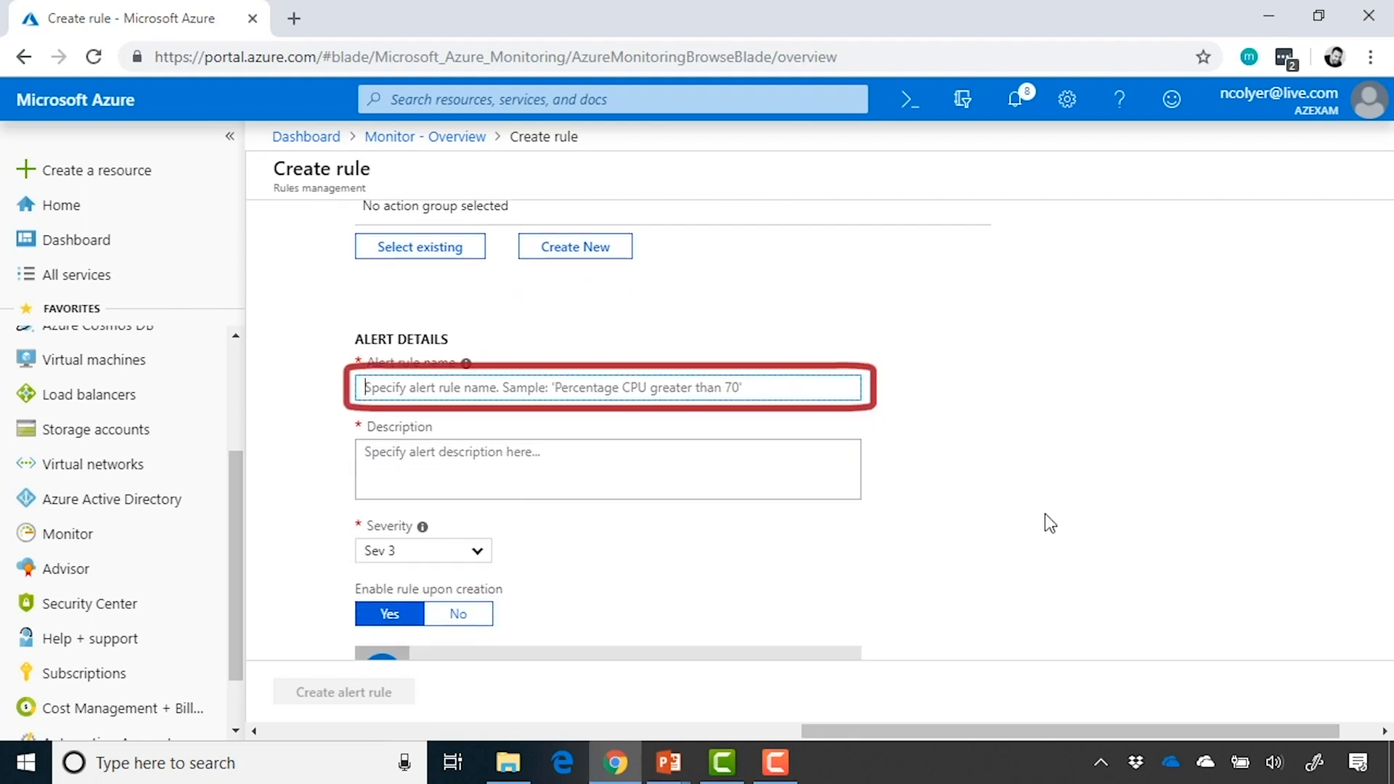
type("CPU over 90%")
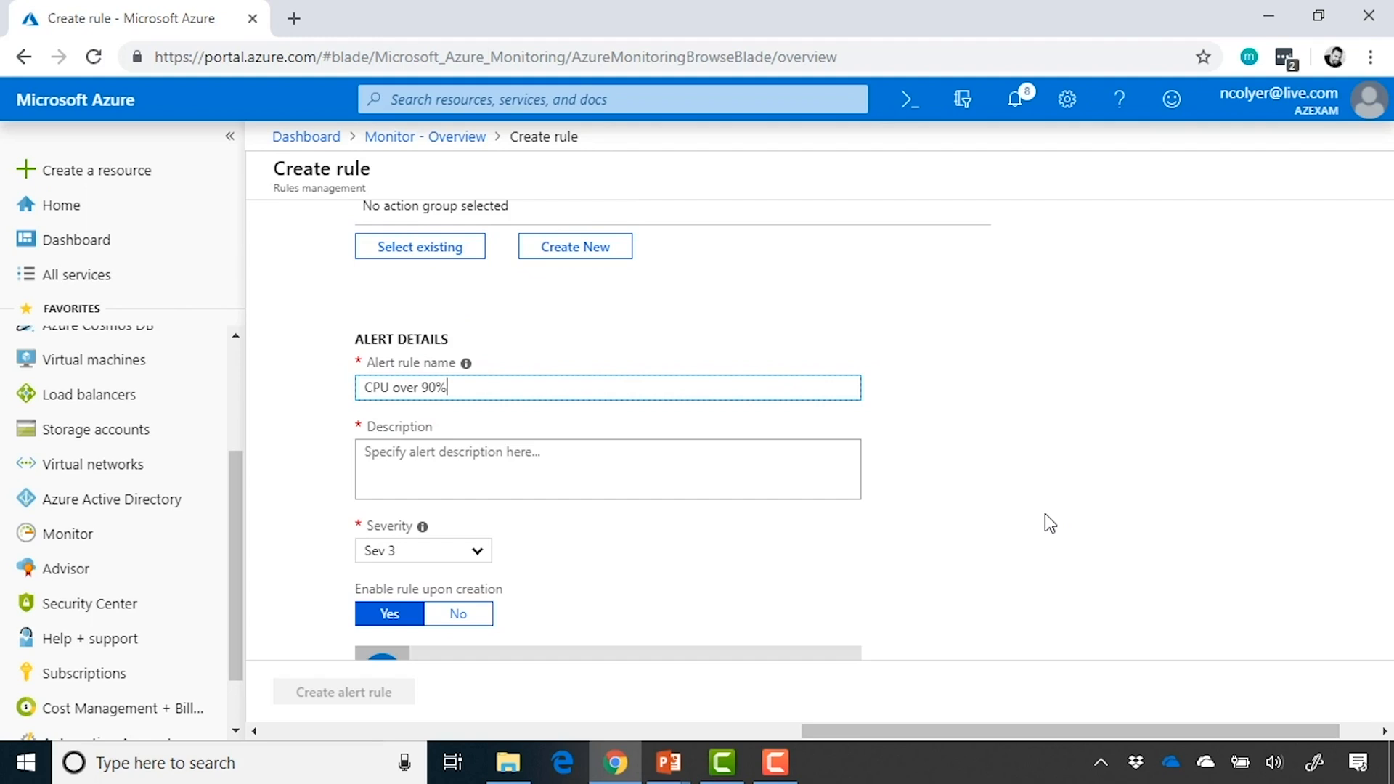
Add the existing E-mail IT Team action group to the alert rule
scroll(1044, 513, "up", 3)
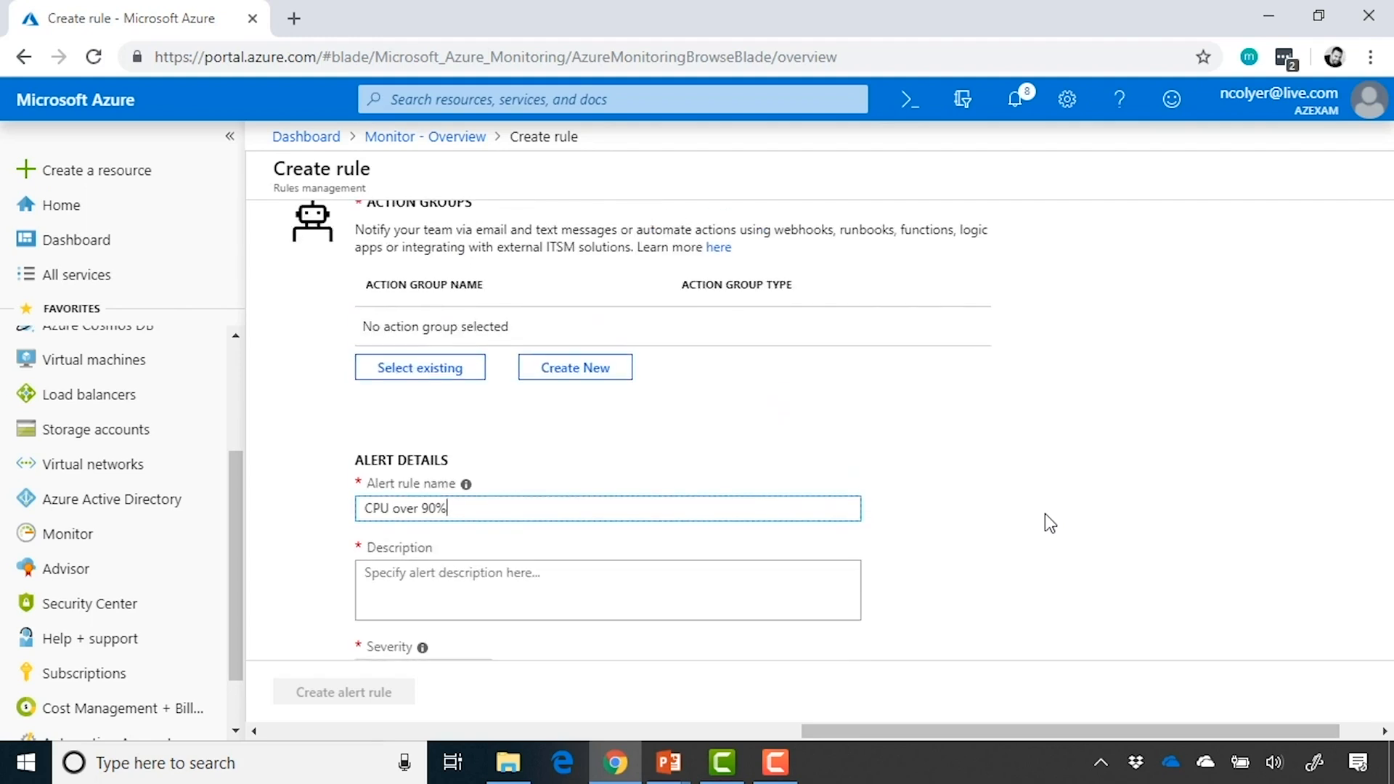
left_click(459, 369)
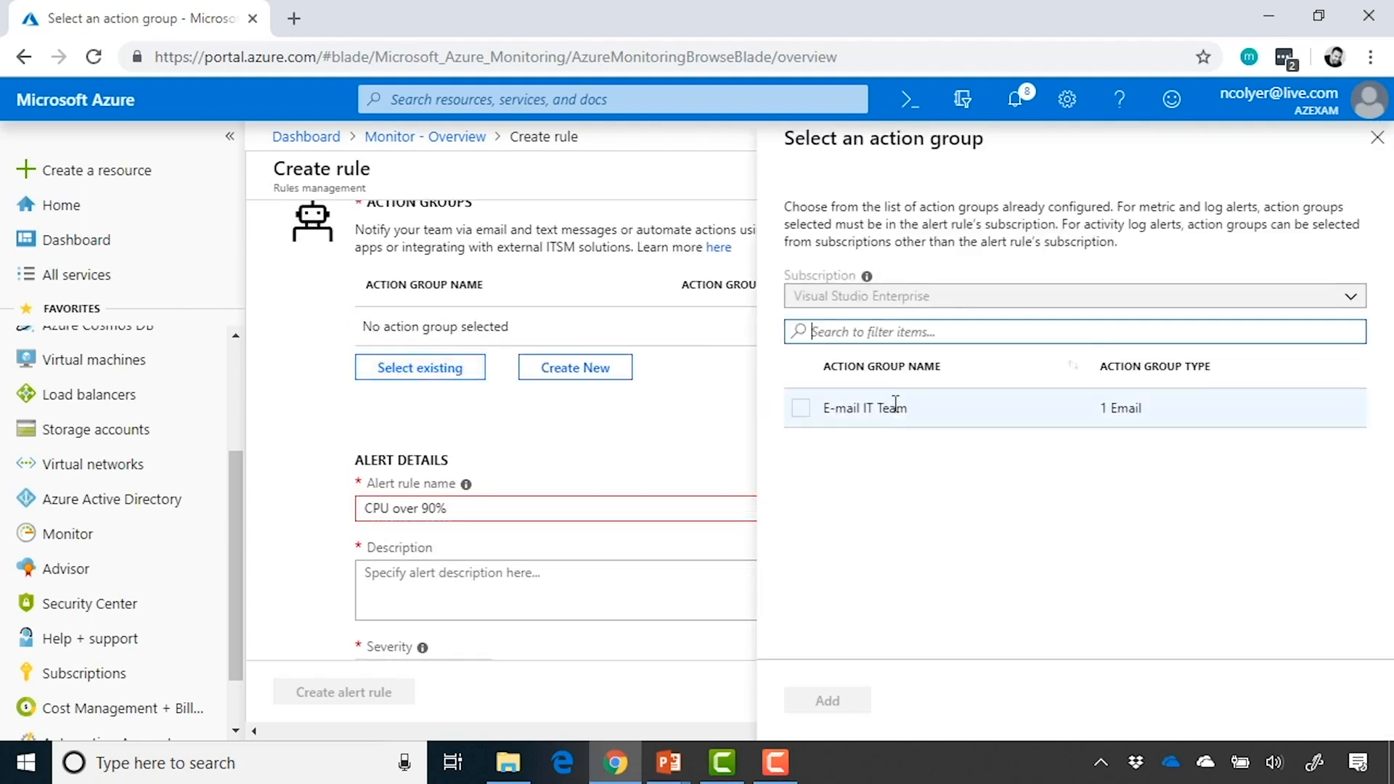
left_click(891, 408)
left_click(832, 700)
Check the error on the alert rule name and change the name to "CPU over 90"
scroll(999, 408, "down", 2)
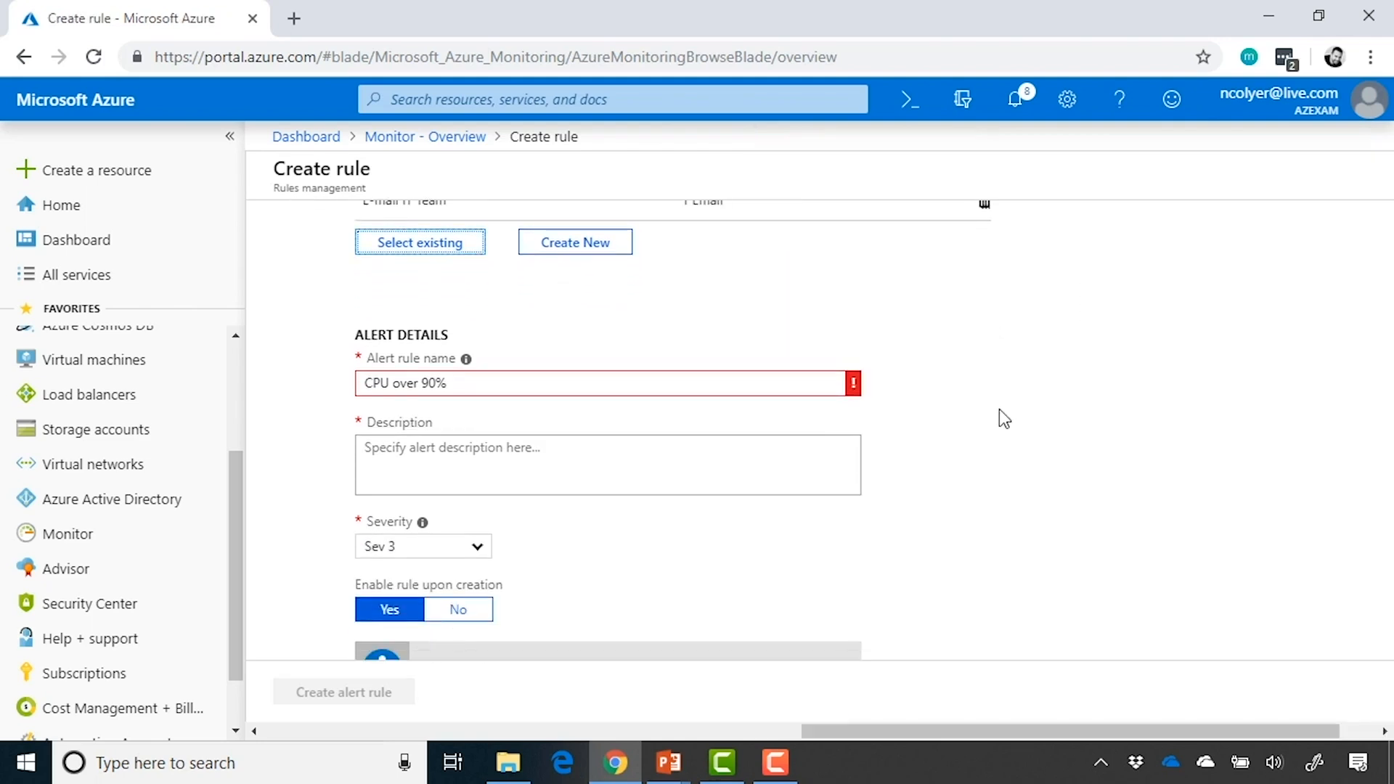
left_click(740, 464)
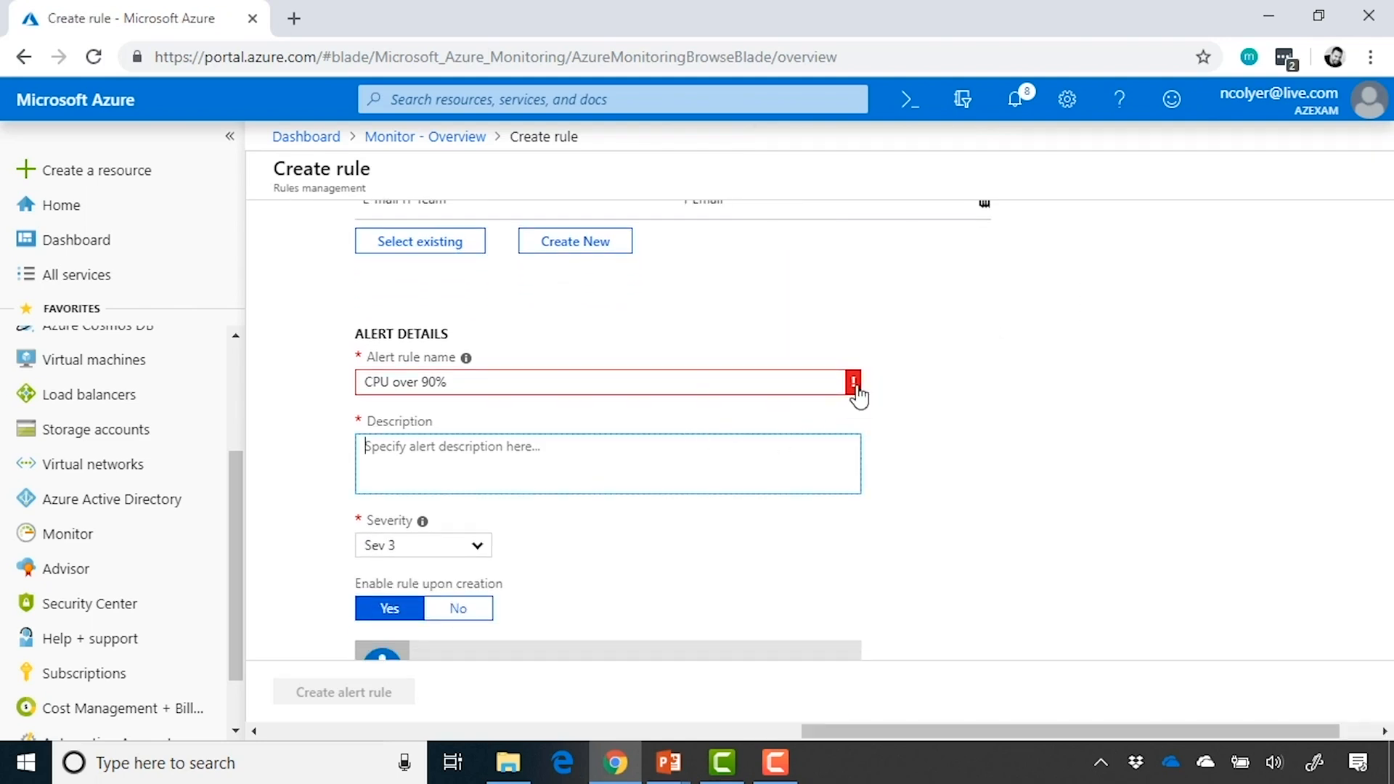
mouse_move(854, 385)
left_click(666, 392)
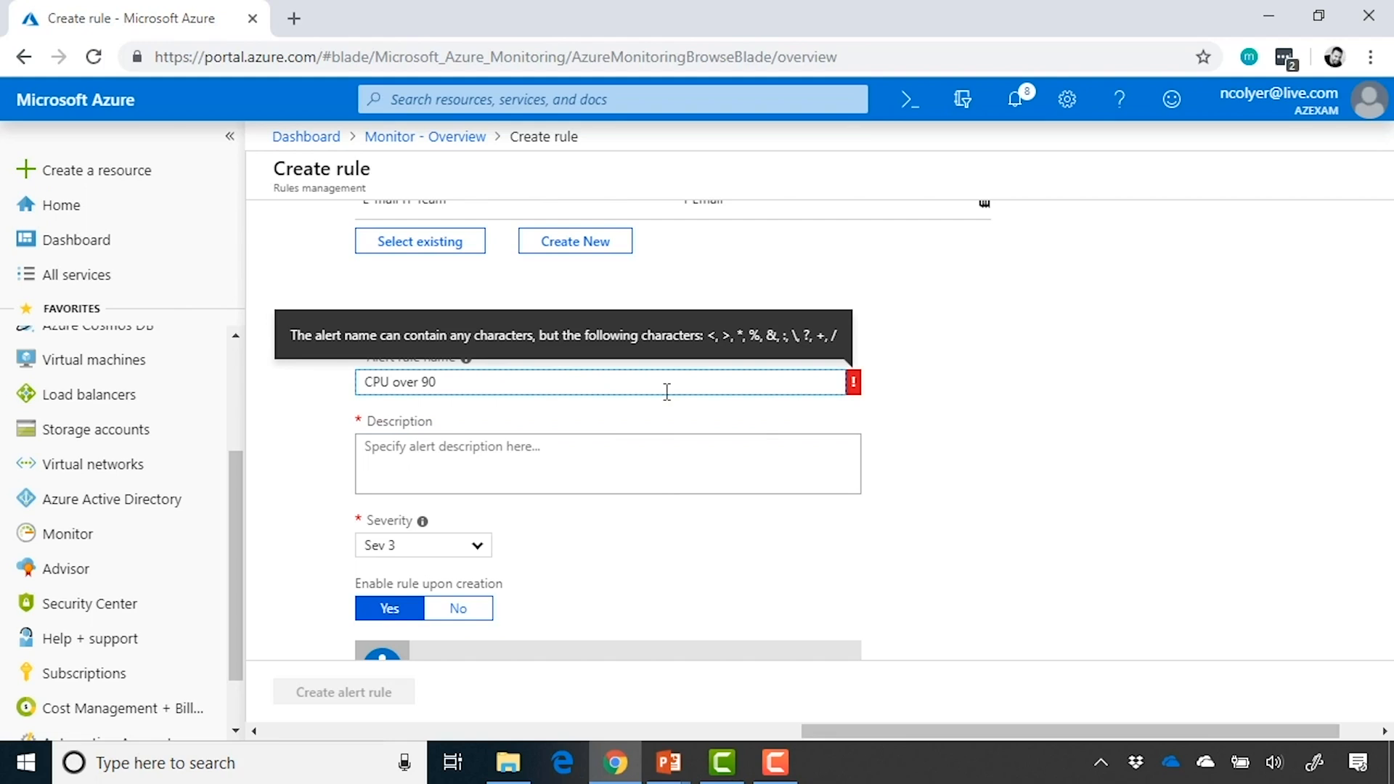
Enter the alert description "The CPU went over 90%. Help!"
left_click(670, 484)
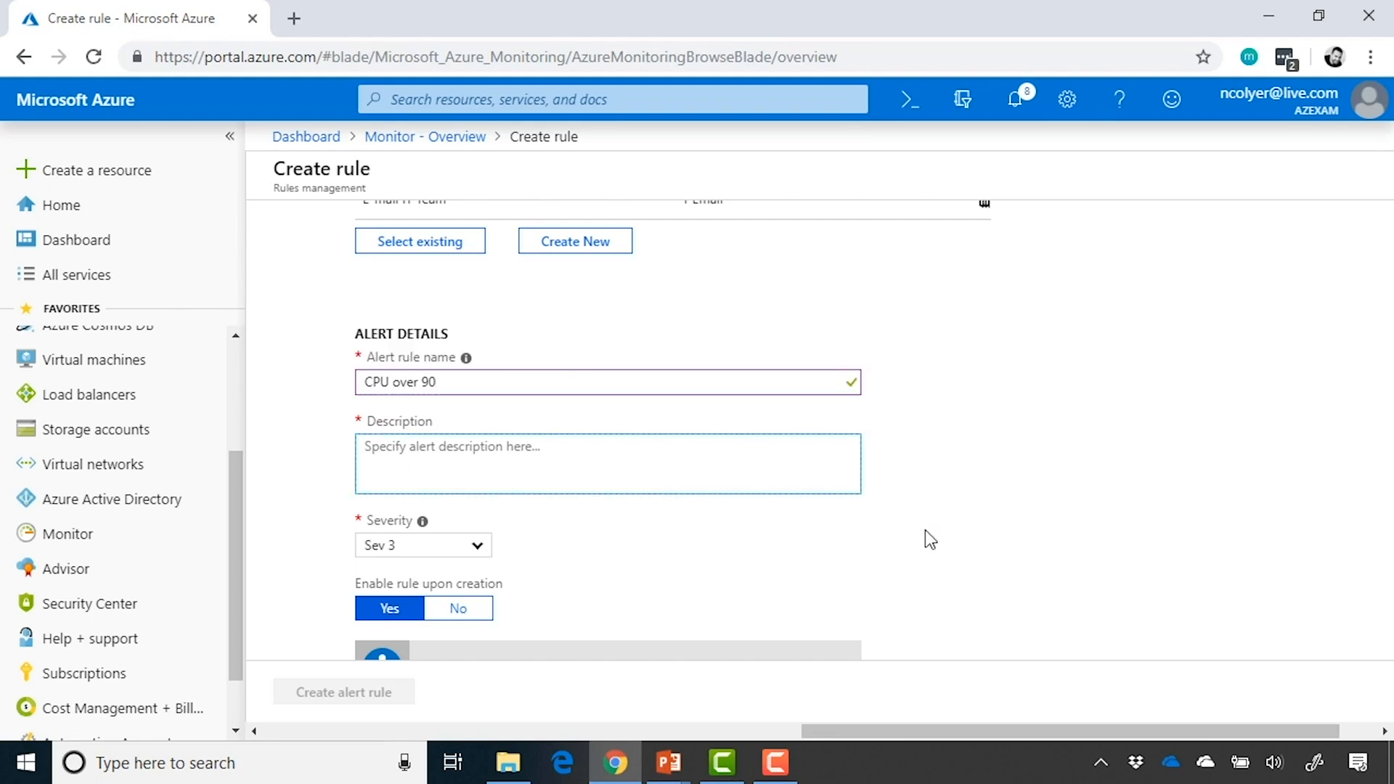
scroll(925, 530, "down", 1)
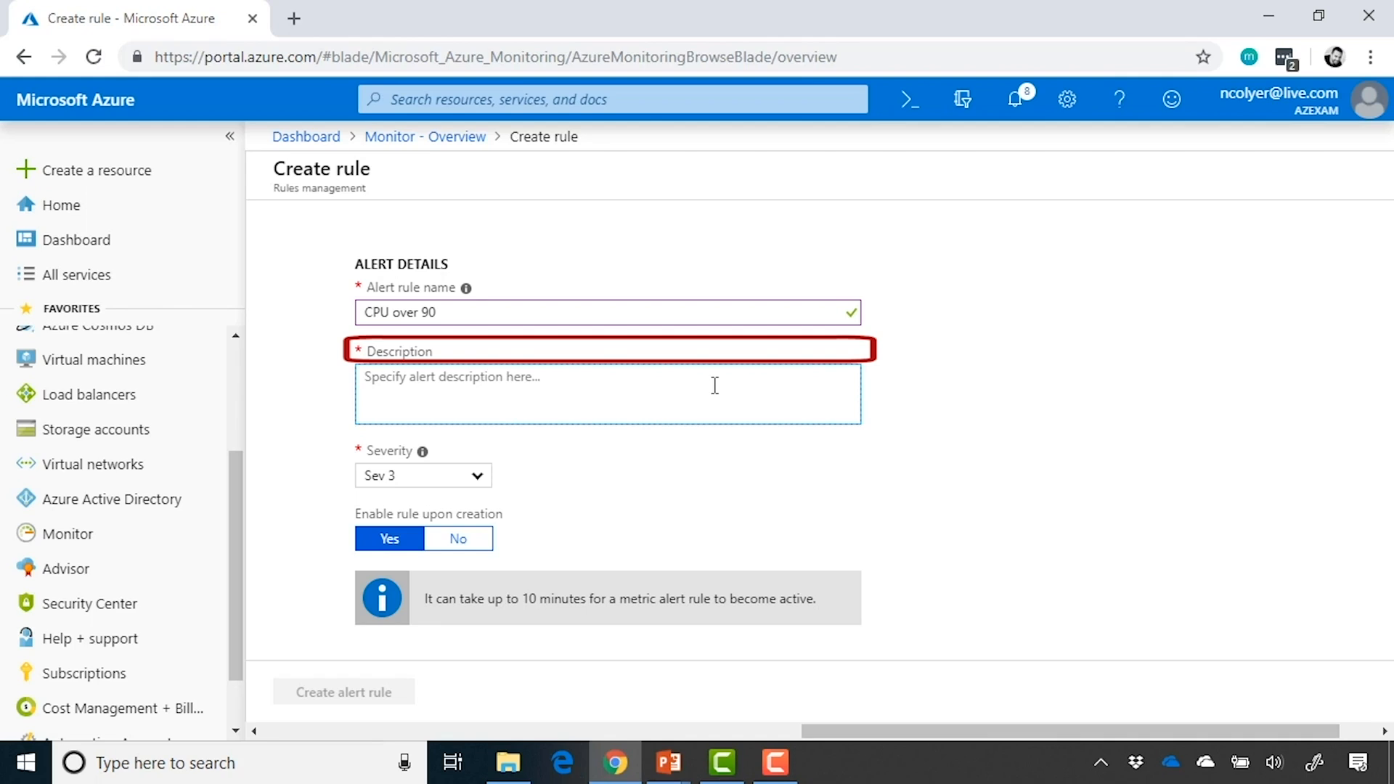
type("The CP")
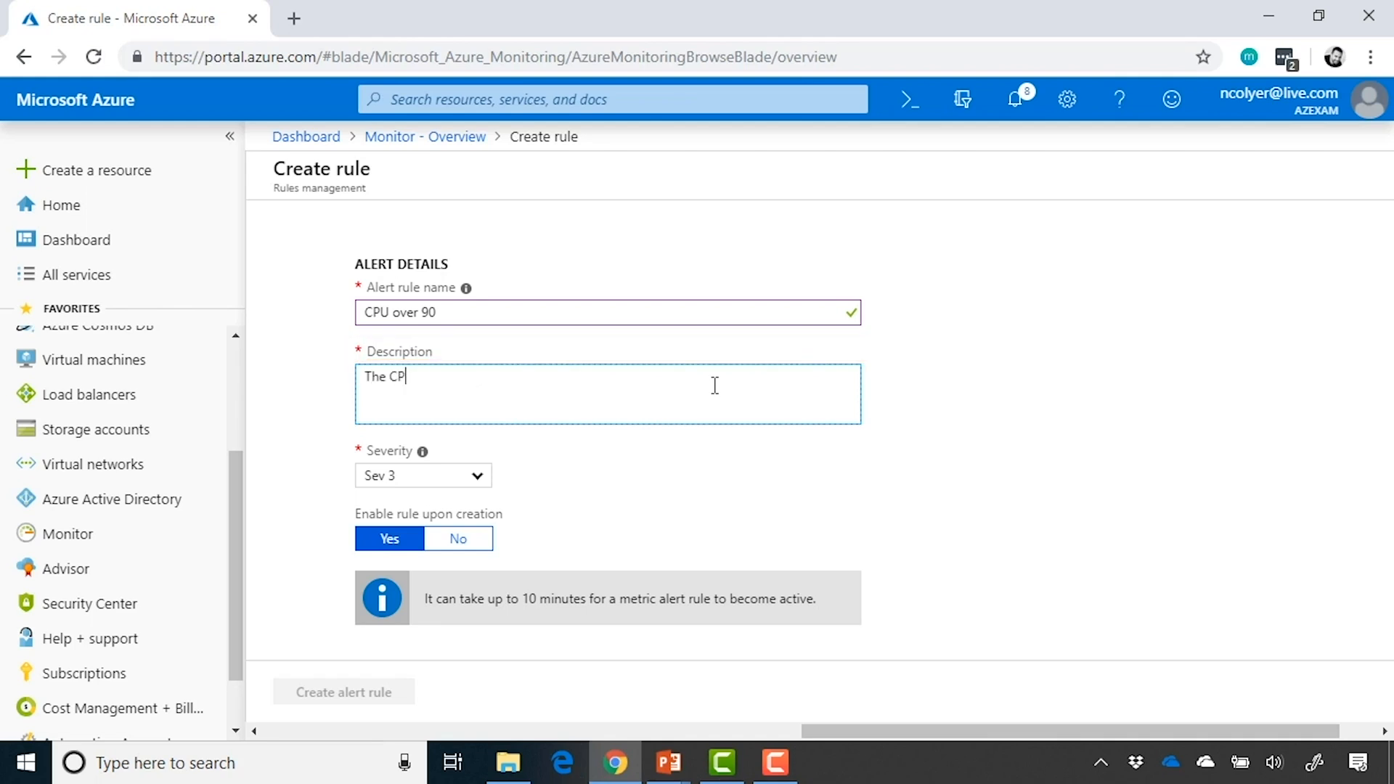
type("U went over 90%. Help!")
left_click(641, 456)
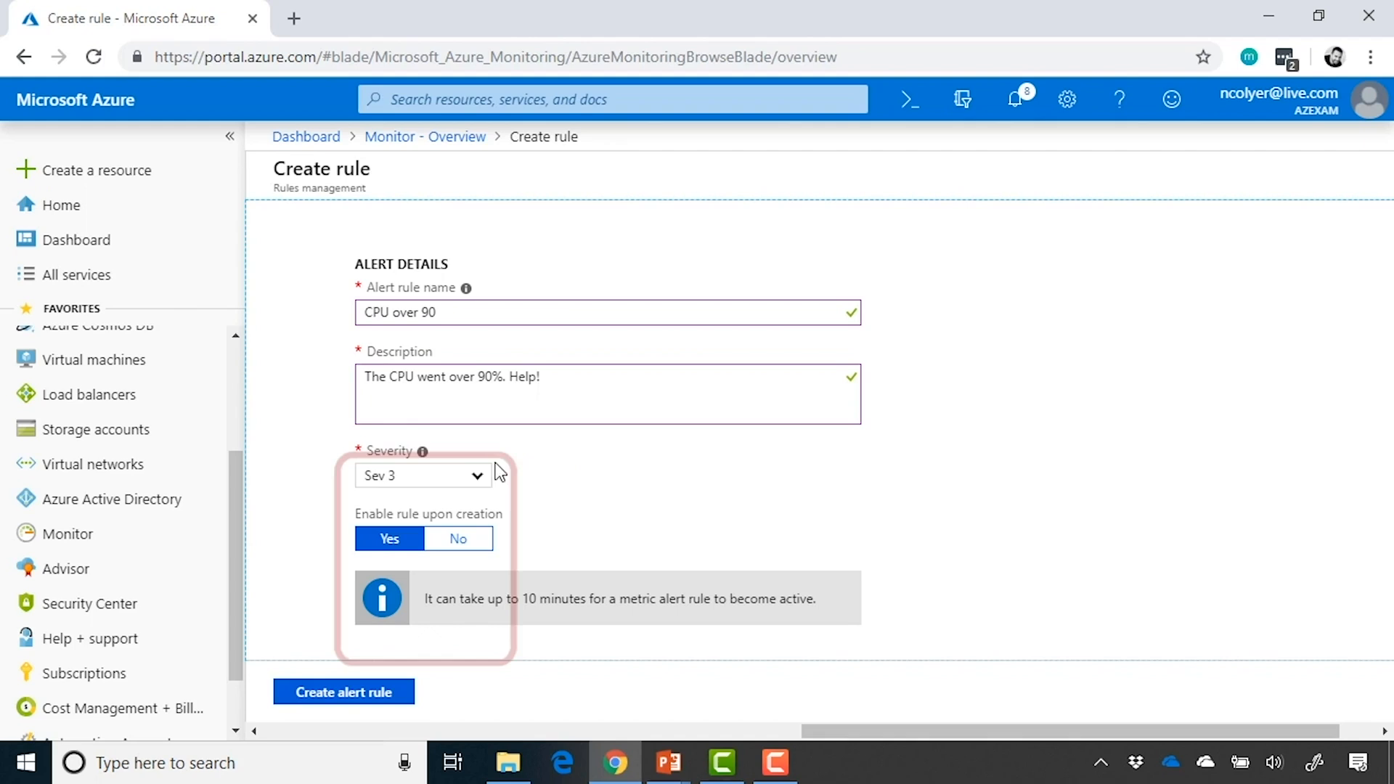
Set the alert severity to Sev 4 and create the alert rule
left_click(473, 492)
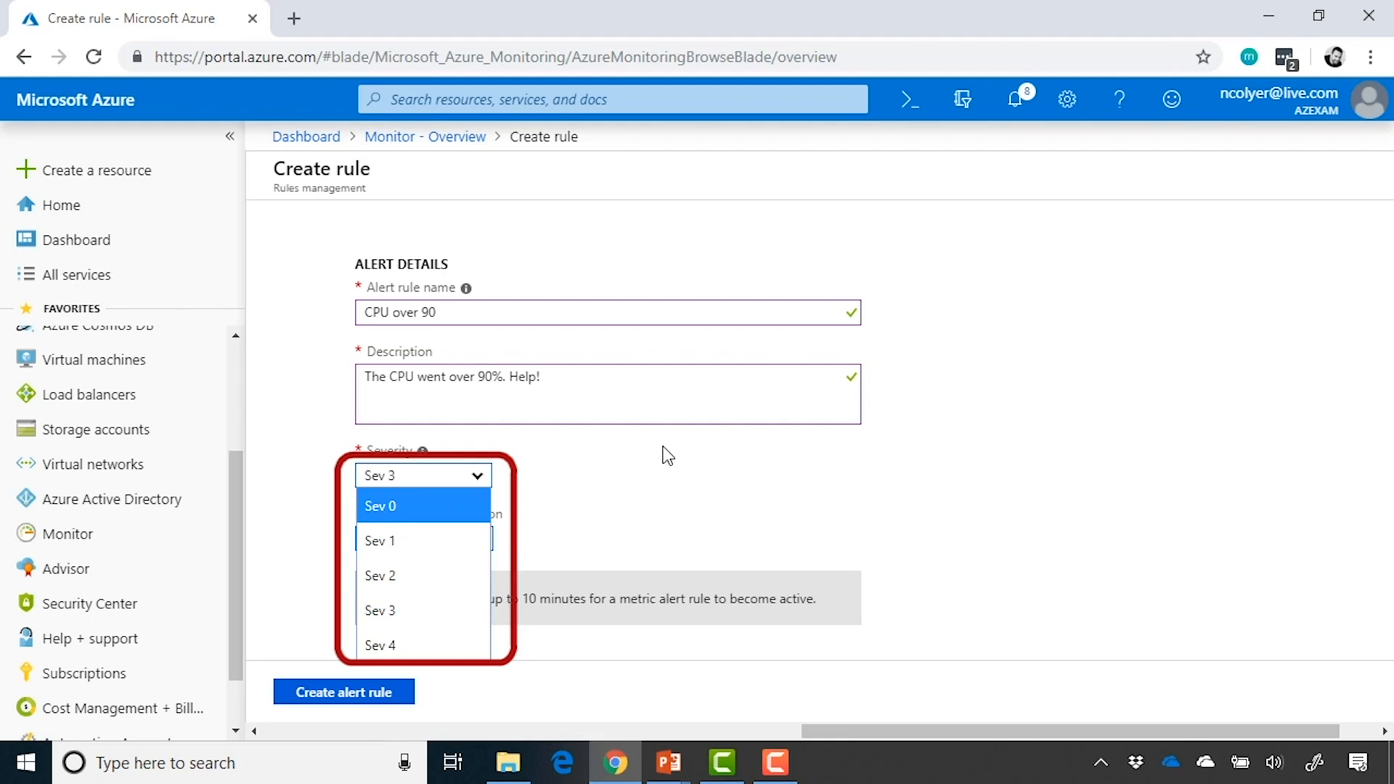
left_click(443, 639)
left_click(856, 506)
scroll(855, 506, "down", 1)
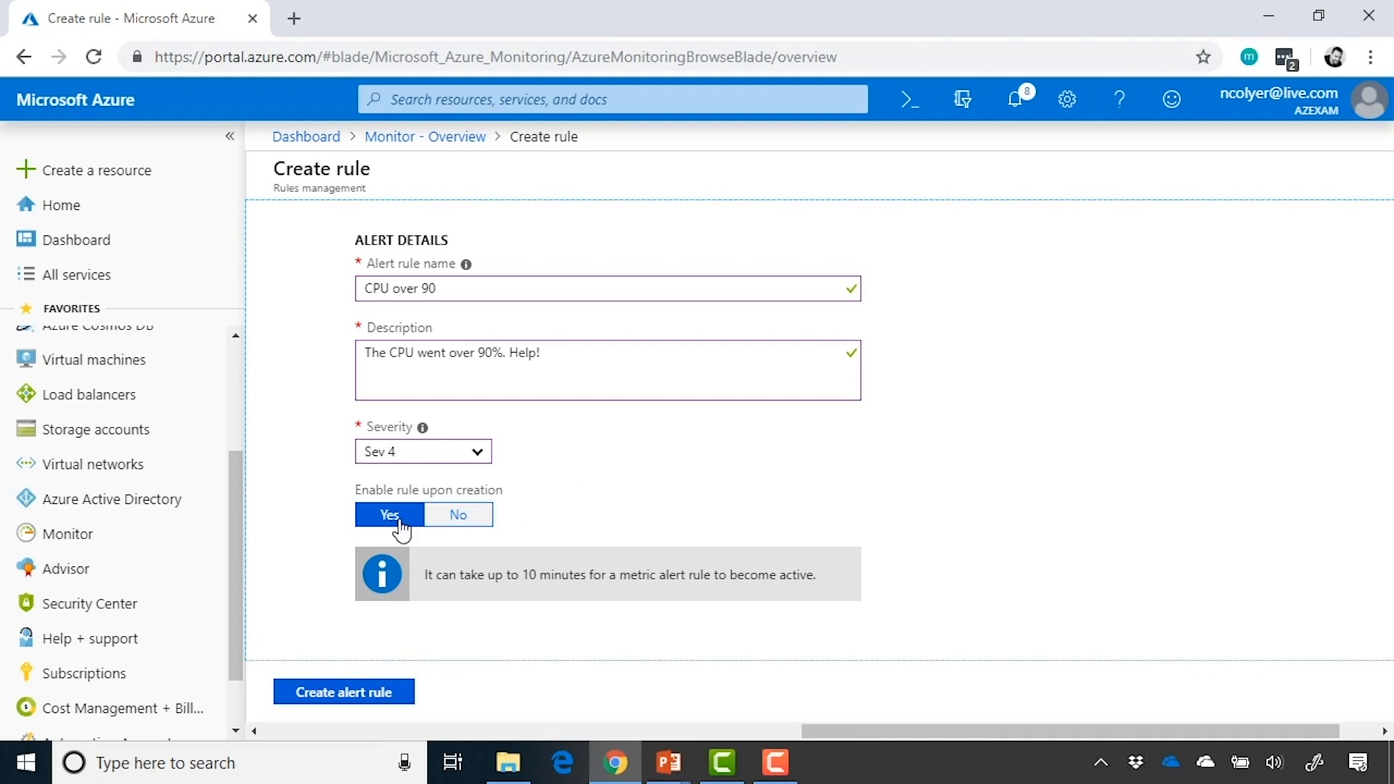
left_click(357, 701)
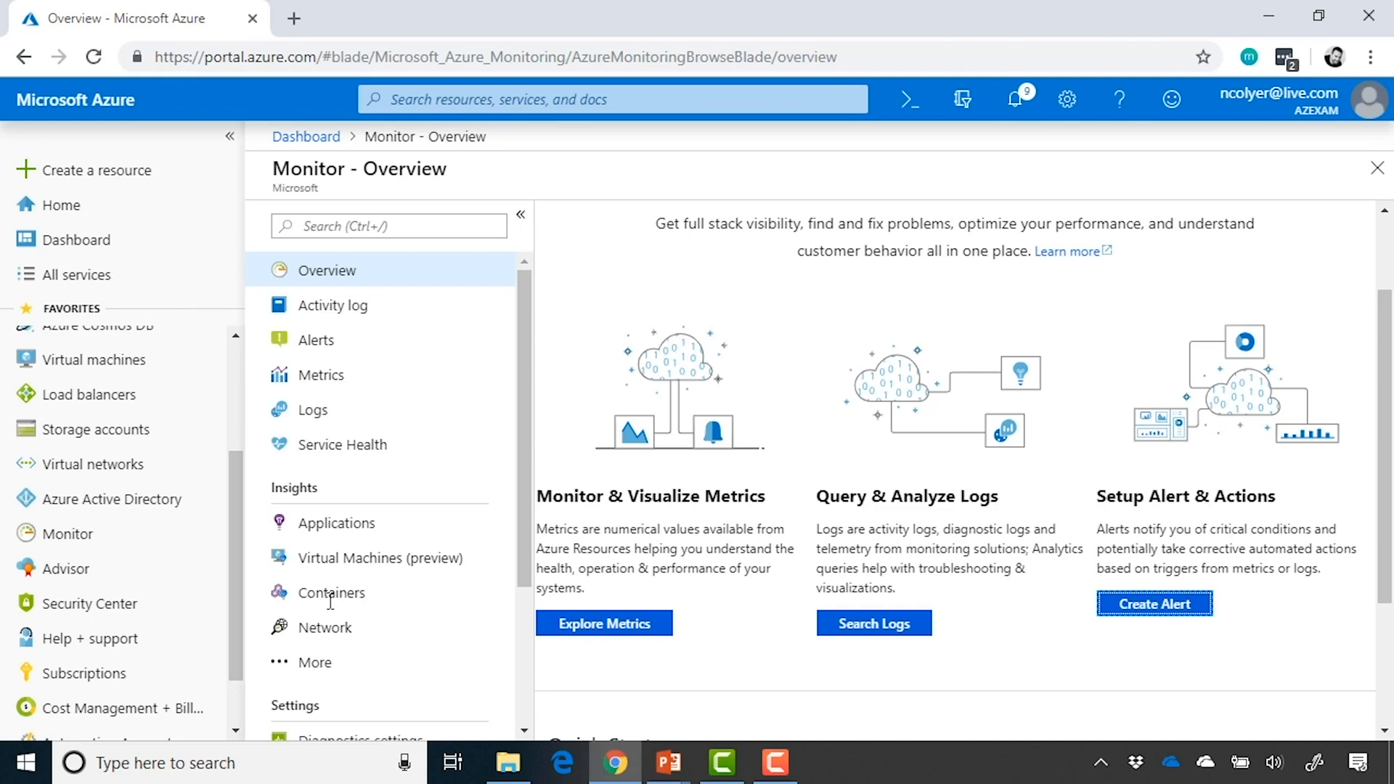
Enable guest-level monitoring in vm01's diagnostics settings, using the azdemodiag767 storage account
left_click(176, 362)
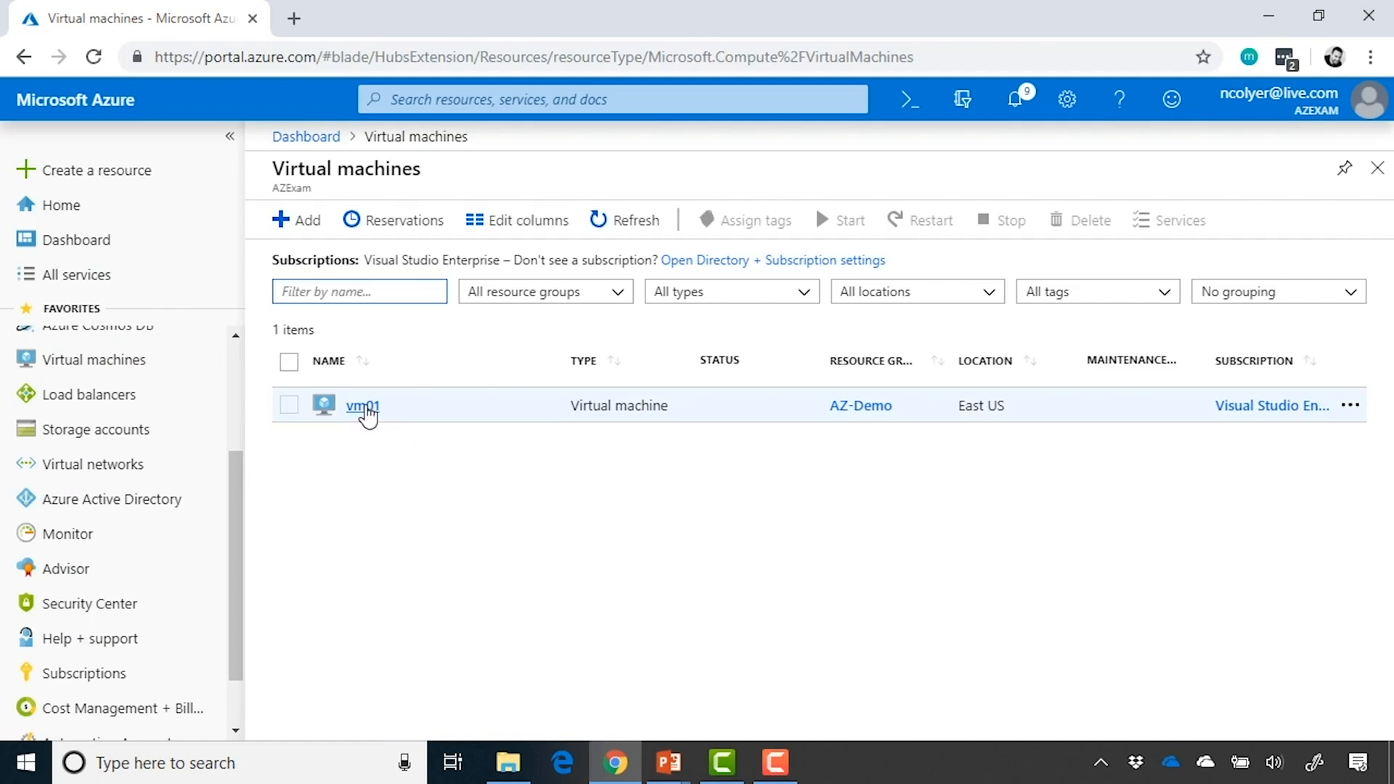
left_click(366, 406)
scroll(368, 498, "down", 5)
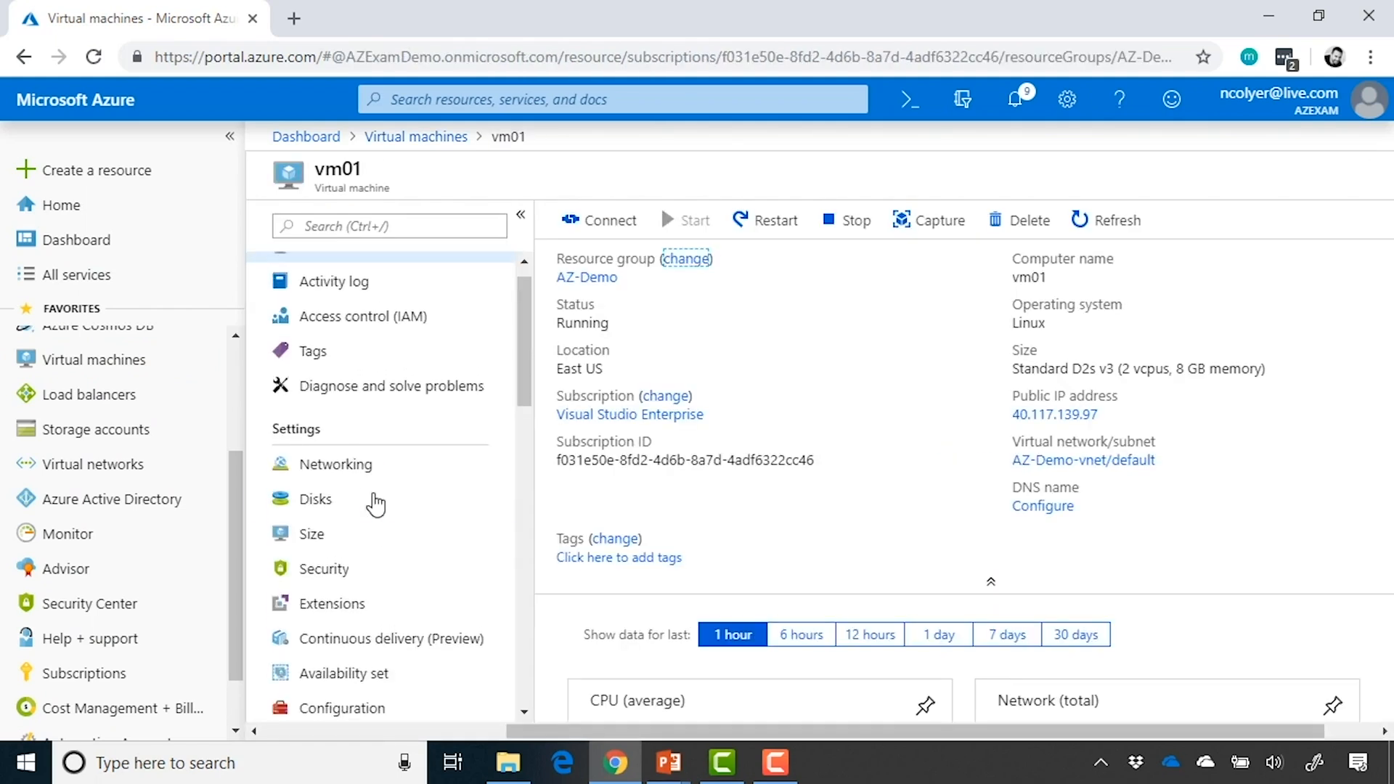
scroll(374, 501, "down", 8)
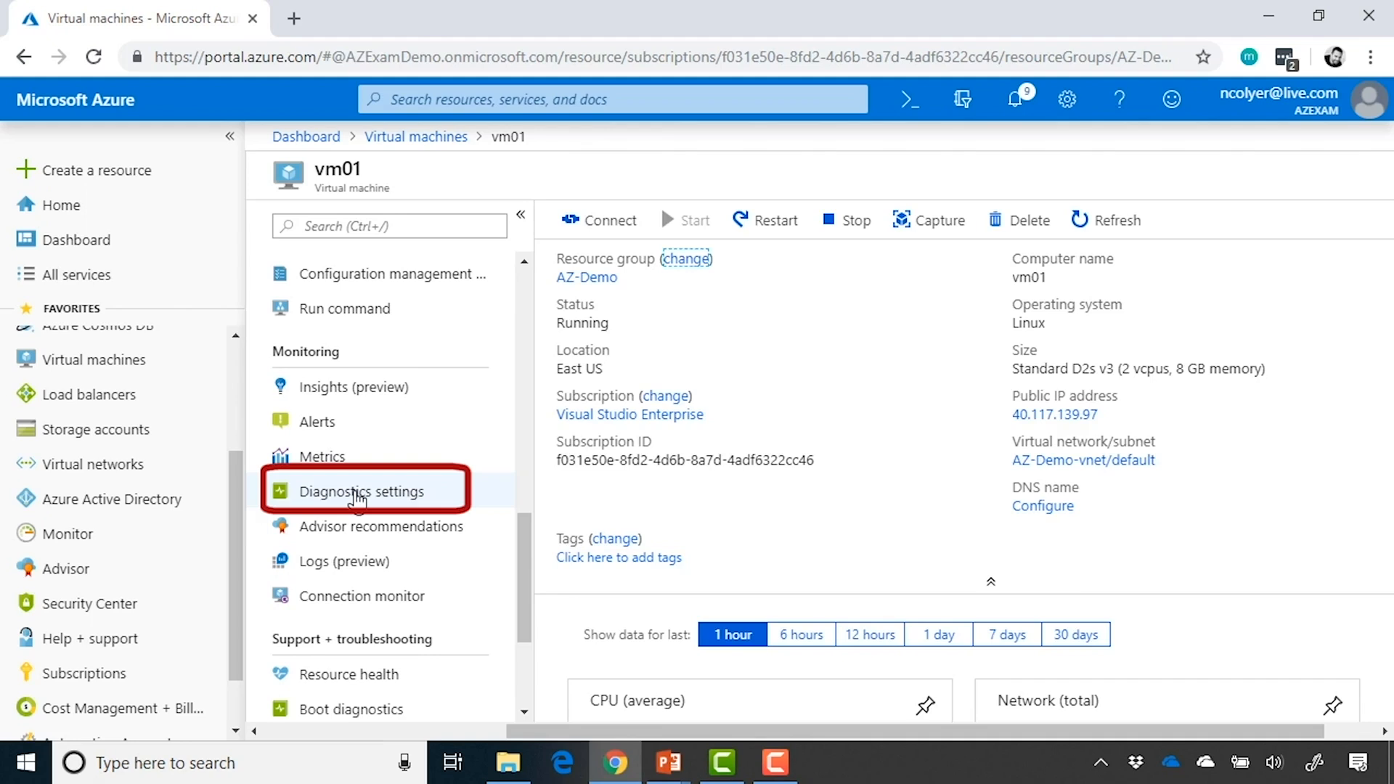
left_click(354, 494)
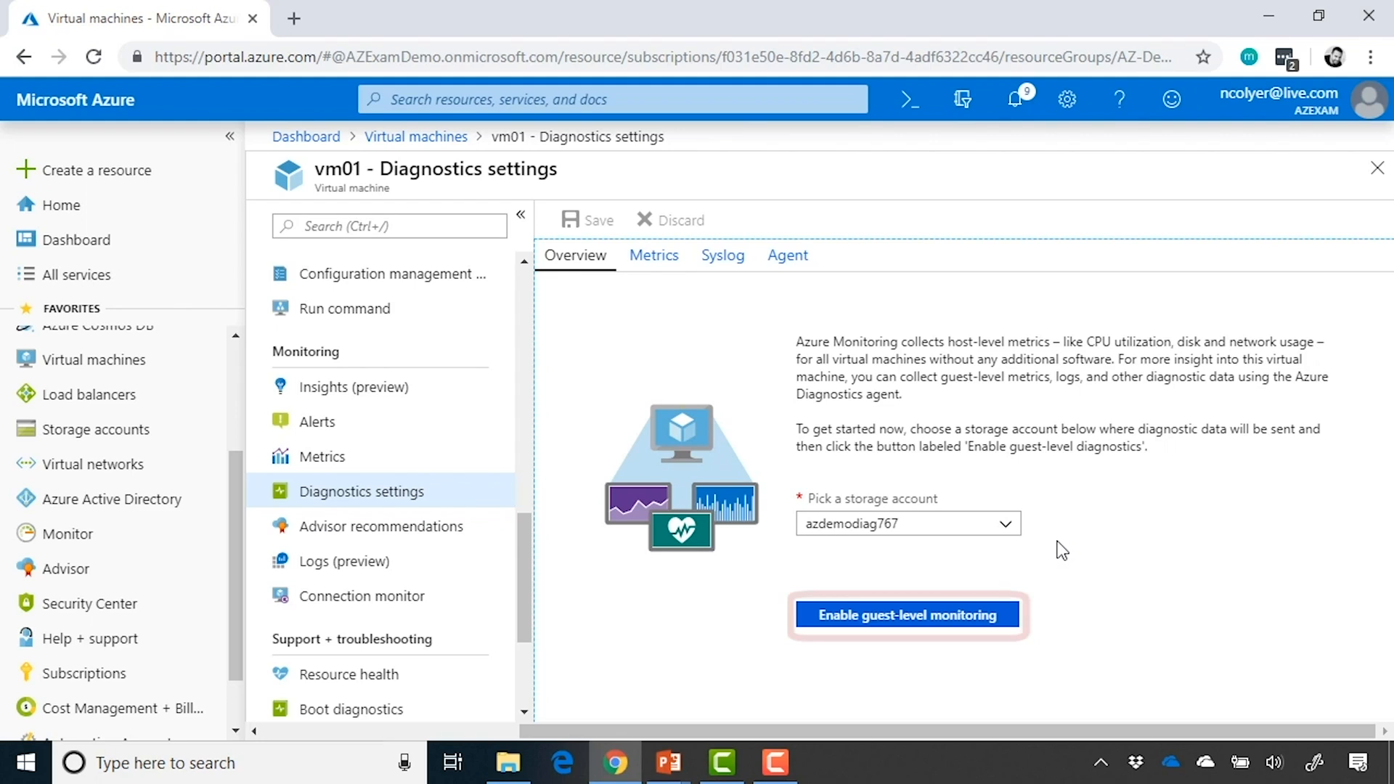
left_click(897, 622)
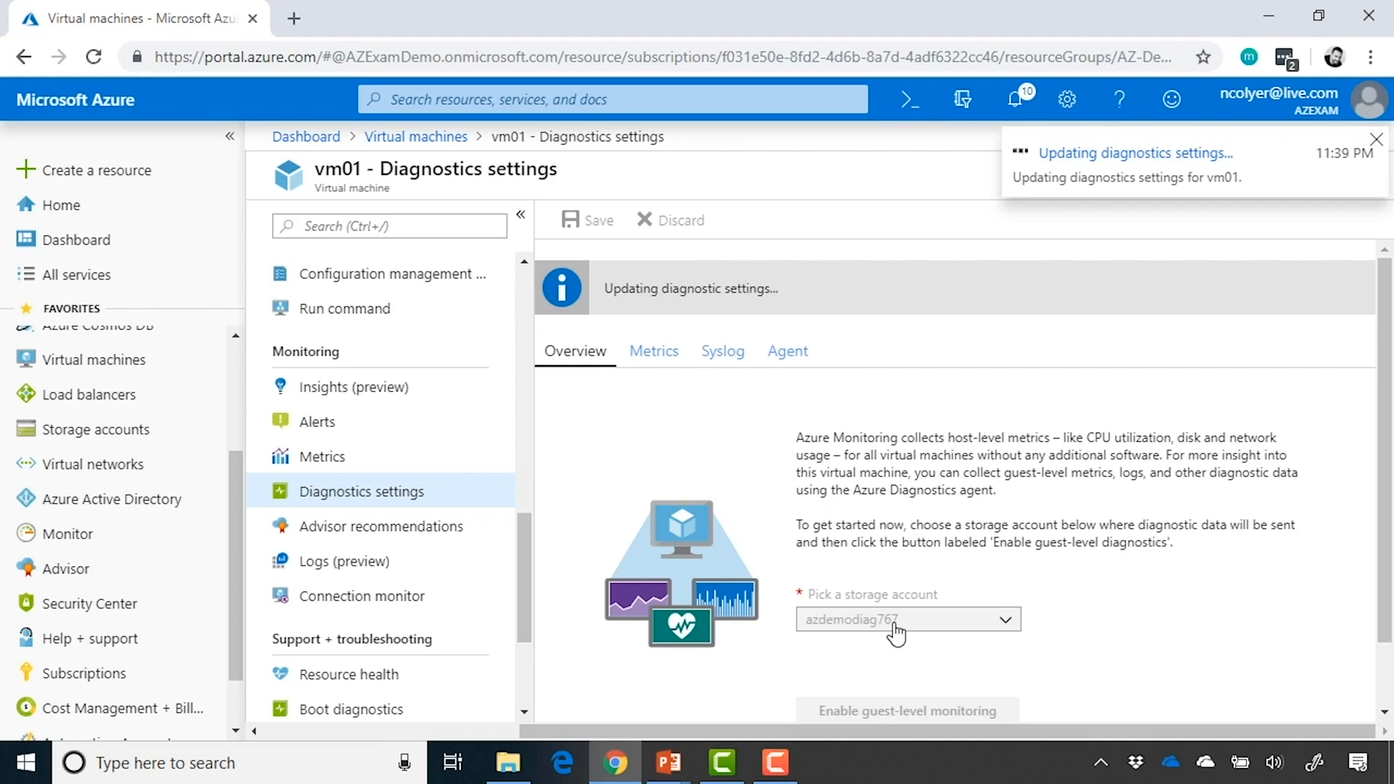
Open vm01's metrics and look through the available Virtual Machine Host metrics without choosing one
left_click(436, 457)
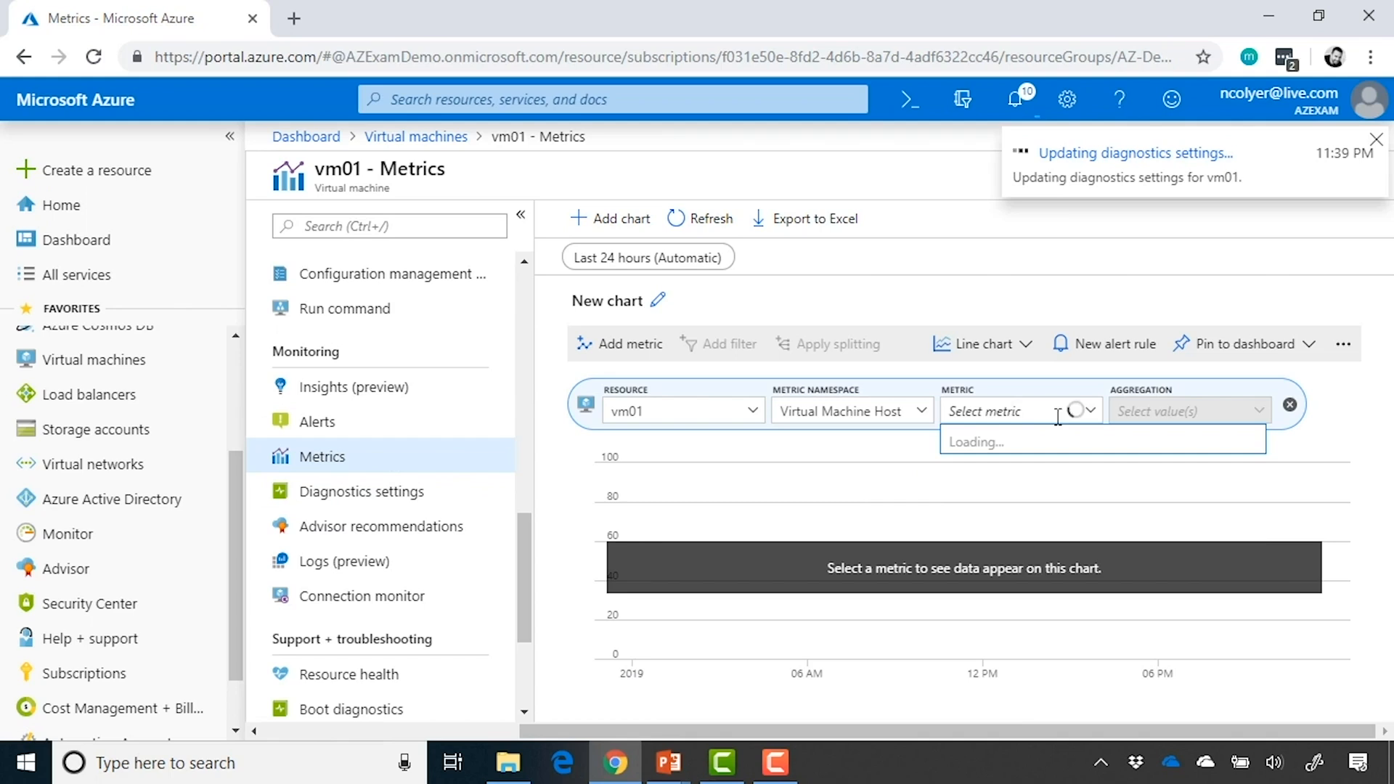
scroll(1181, 528, "down", 1)
scroll(1181, 531, "down", 8)
scroll(1181, 531, "down", 2)
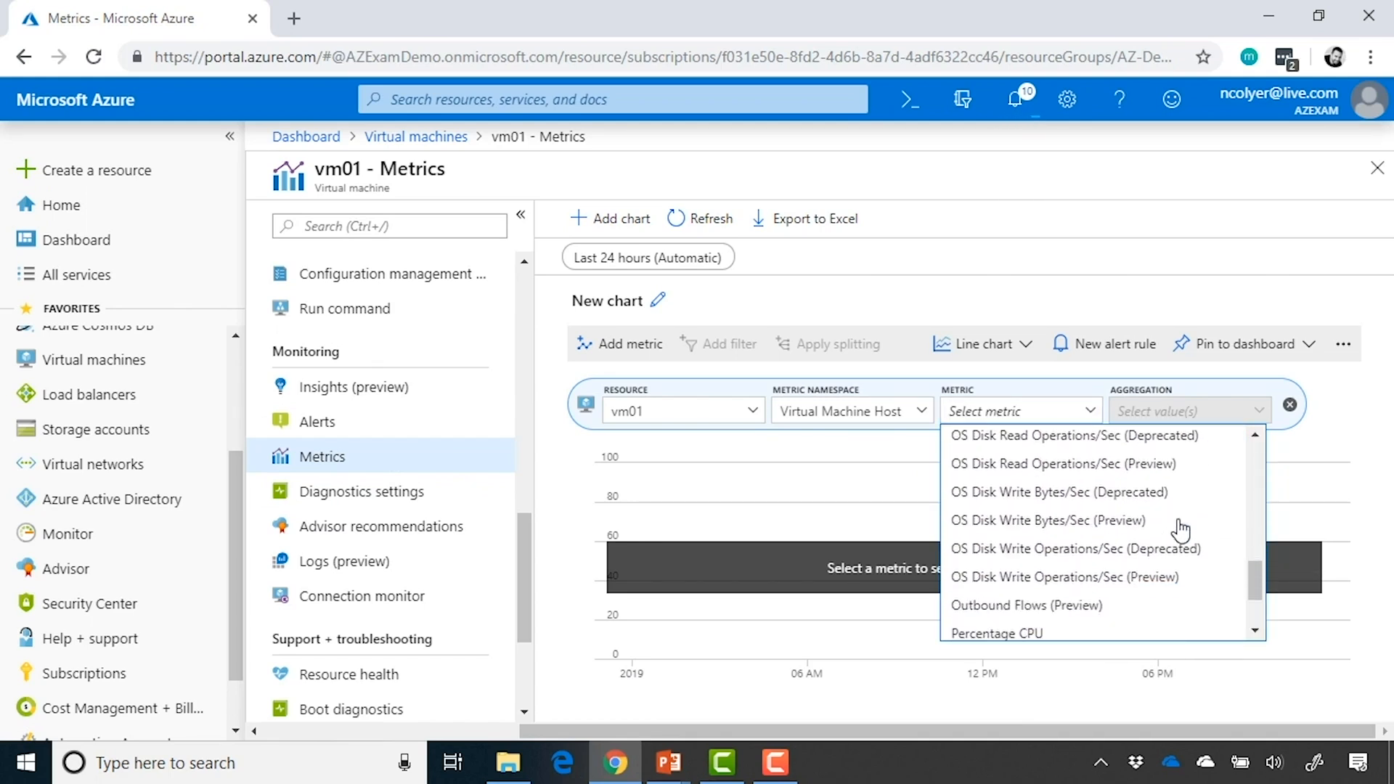
left_click(1348, 412)
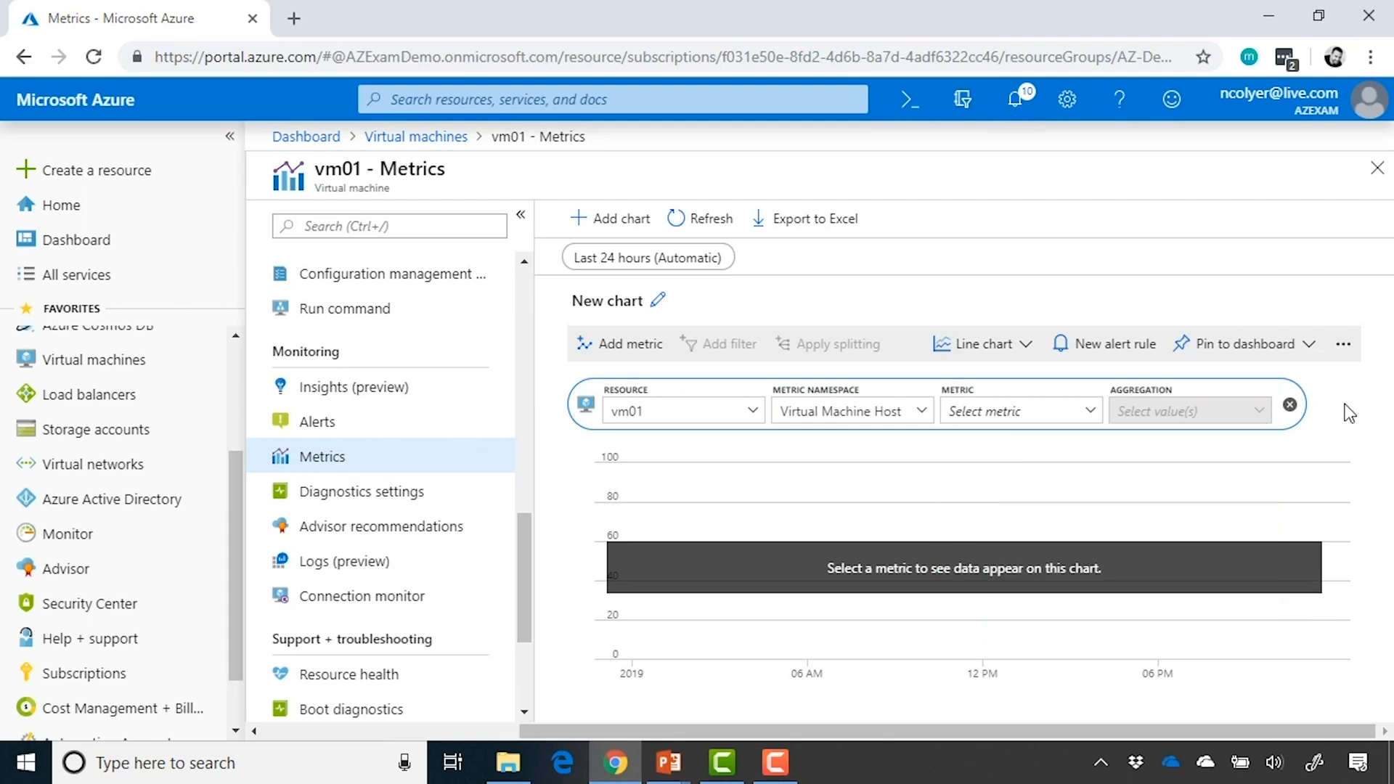